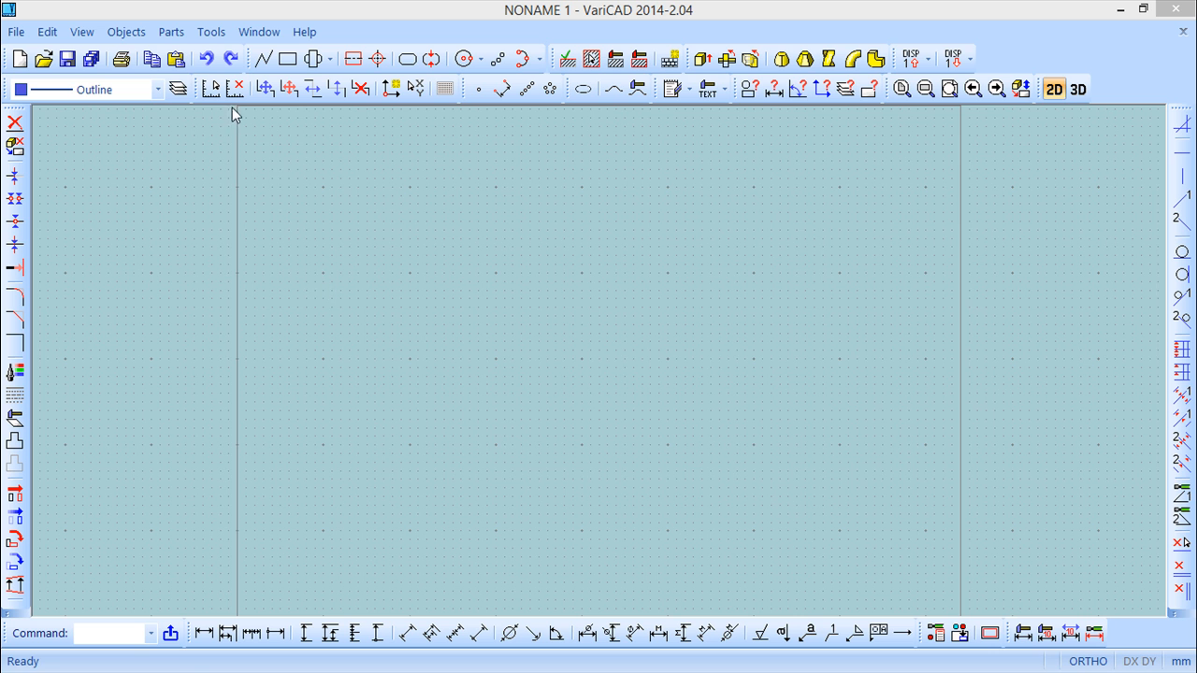
pyautogui.click(130, 38)
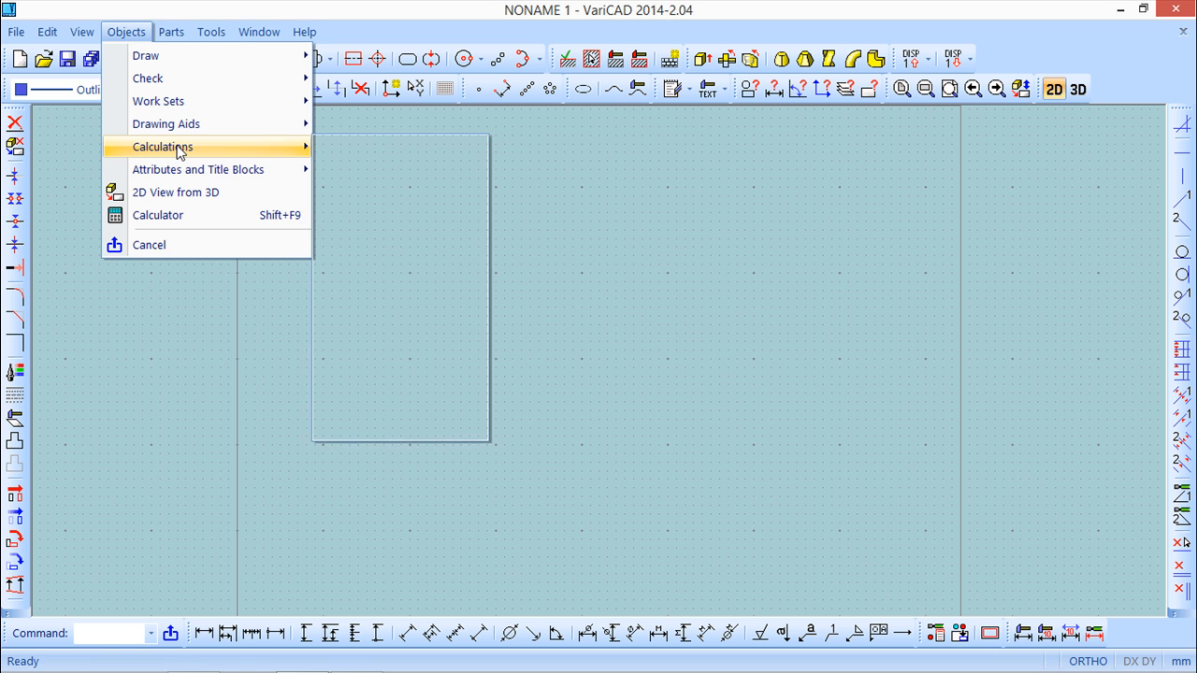
pyautogui.moveTo(180, 151)
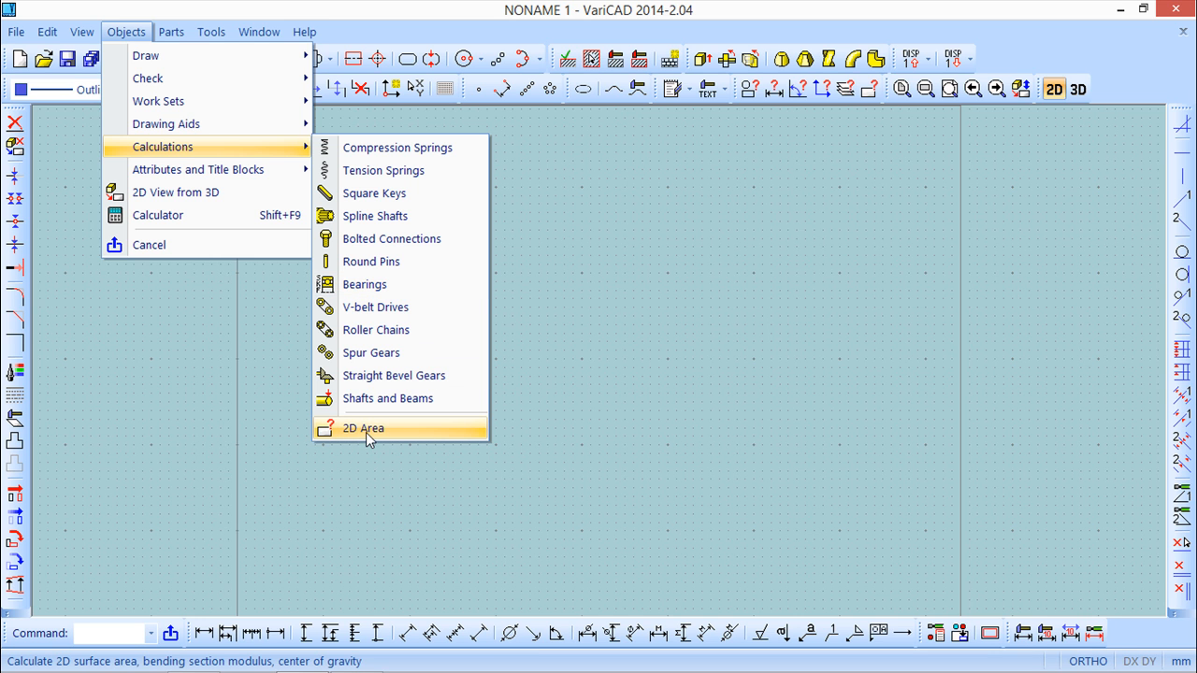
pyautogui.click(375, 11)
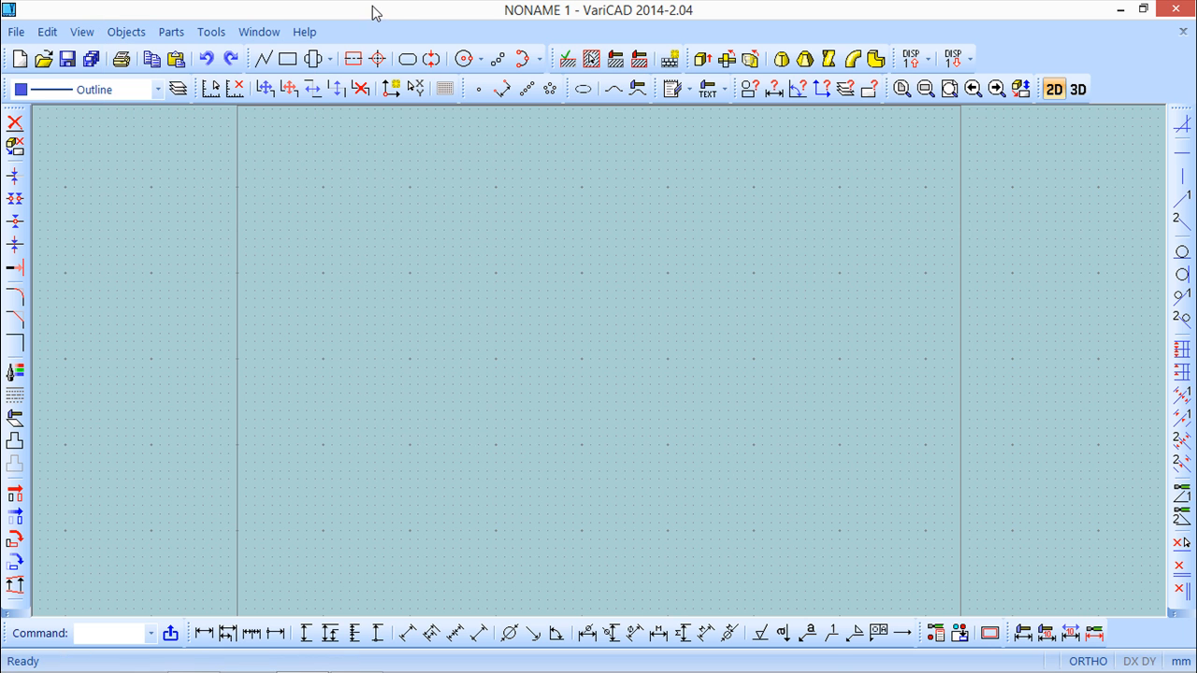
# Draw a closed irregular star-like outline of 13 connected straight line segments across the middle of the sheet.
pyautogui.click(263, 58)
pyautogui.click(573, 225)
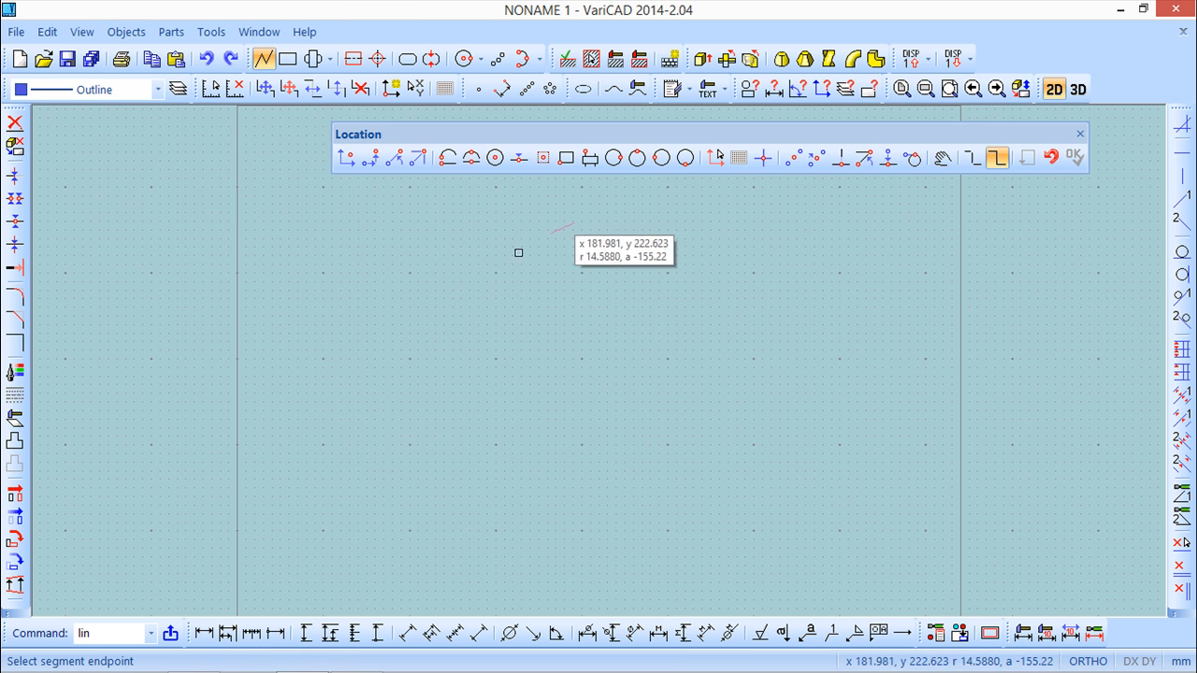
pyautogui.click(368, 316)
pyautogui.rightClick(356, 455)
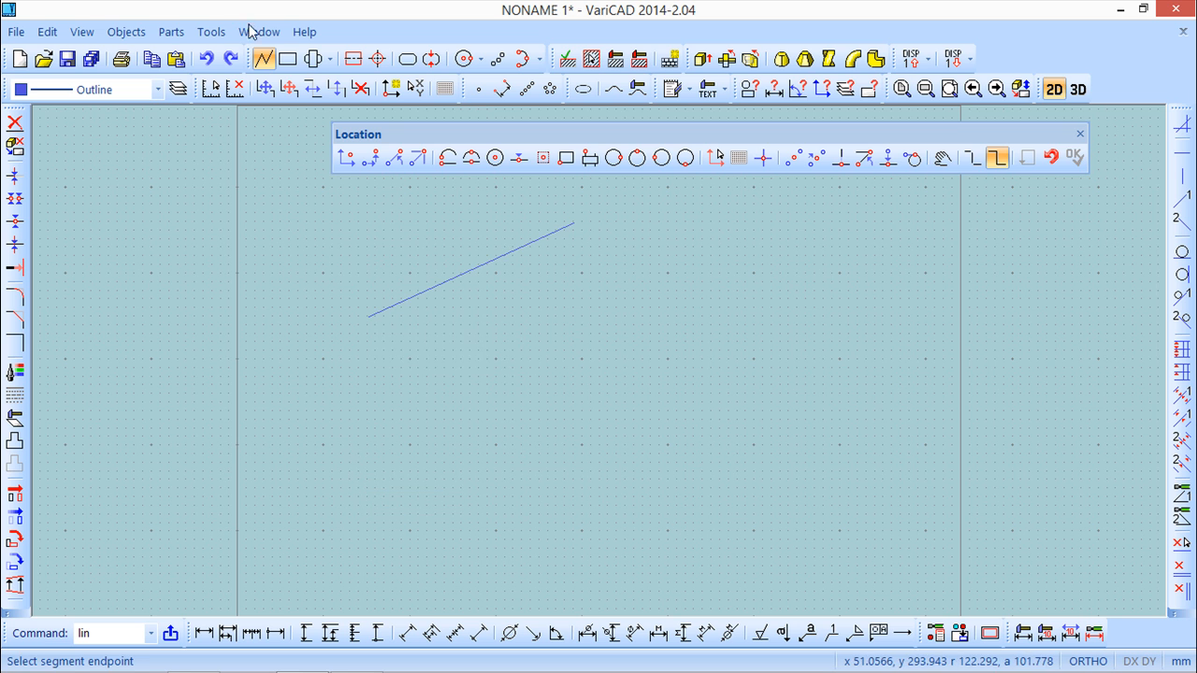
pyautogui.click(368, 316)
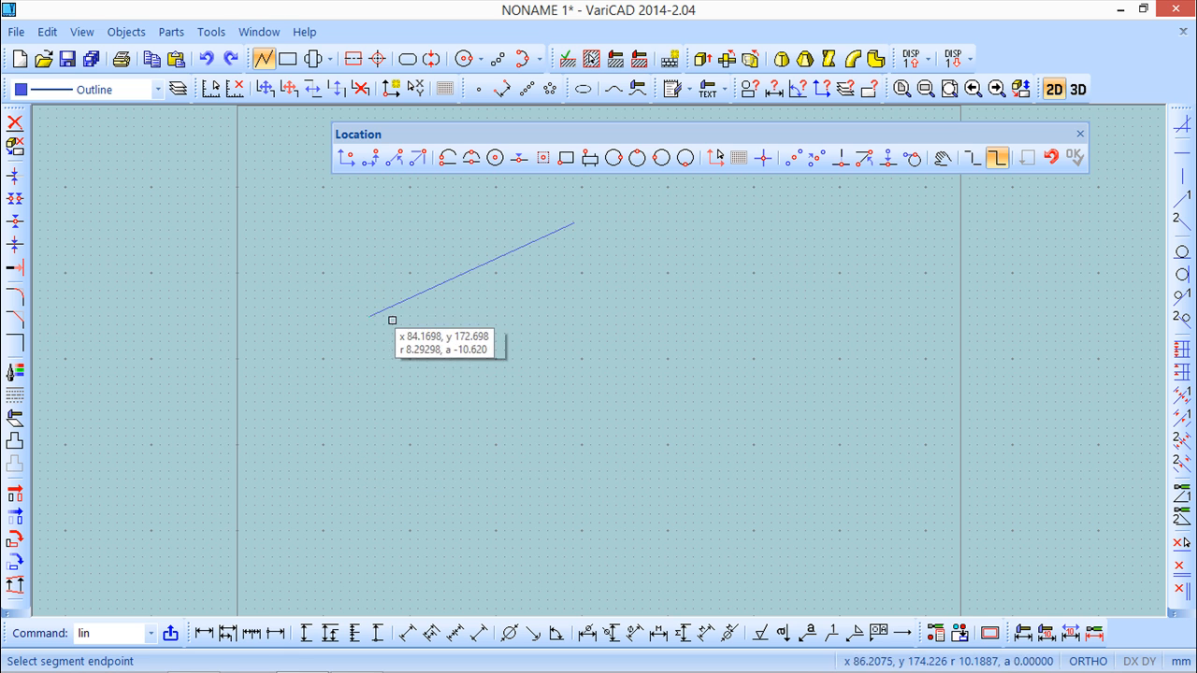
pyautogui.click(450, 339)
pyautogui.click(330, 425)
pyautogui.click(378, 570)
pyautogui.click(445, 494)
pyautogui.click(393, 435)
pyautogui.click(587, 386)
pyautogui.click(646, 566)
pyautogui.click(929, 468)
pyautogui.click(719, 360)
pyautogui.click(785, 269)
pyautogui.click(632, 304)
pyautogui.click(573, 223)
pyautogui.rightClick(630, 214)
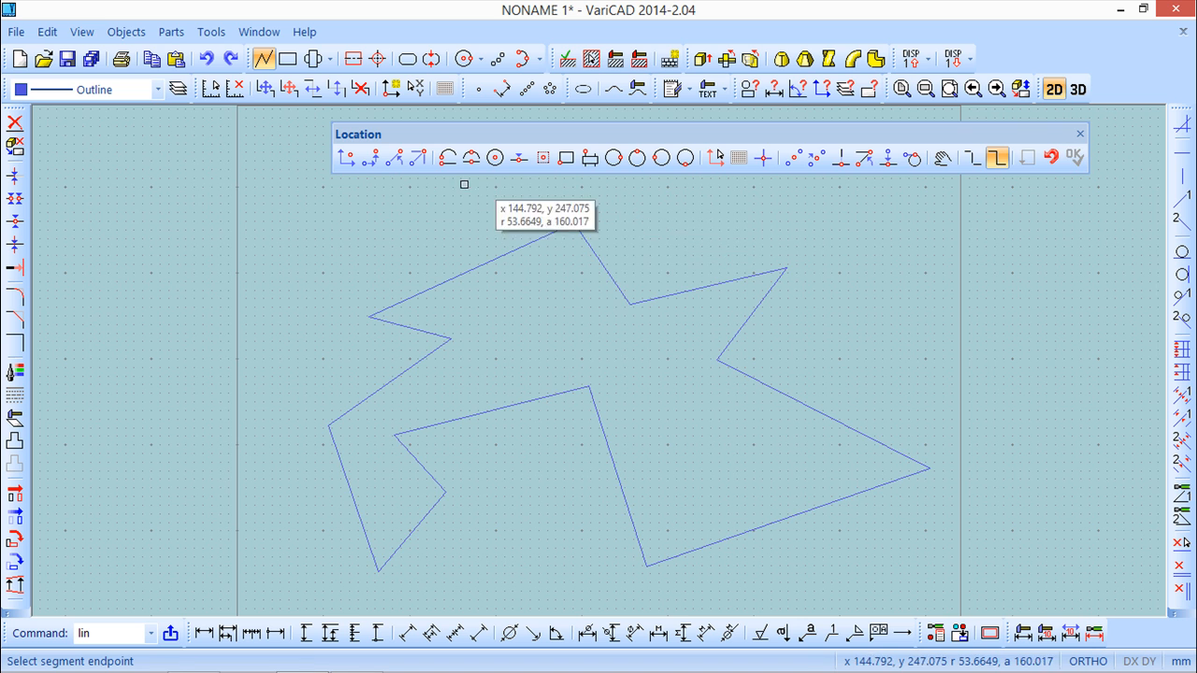
# Try to explode the drawn outline using the Explode command.
pyautogui.click(47, 31)
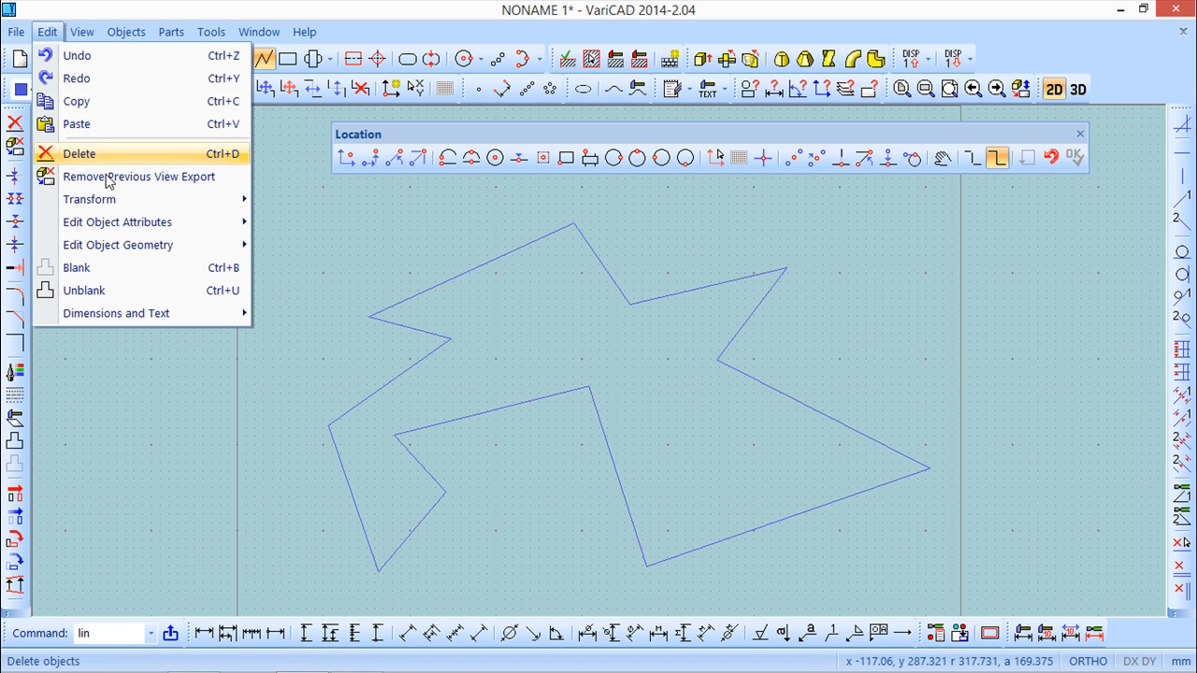
pyautogui.moveTo(125, 250)
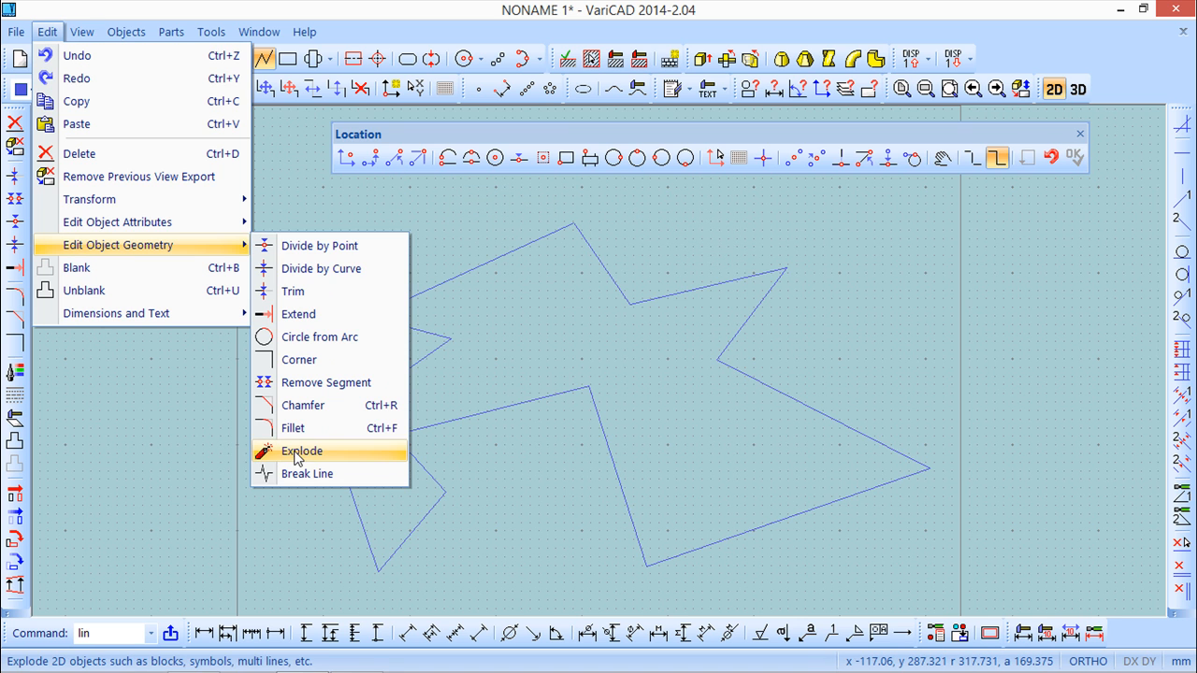
pyautogui.click(334, 454)
pyautogui.click(473, 414)
pyautogui.rightClick(561, 494)
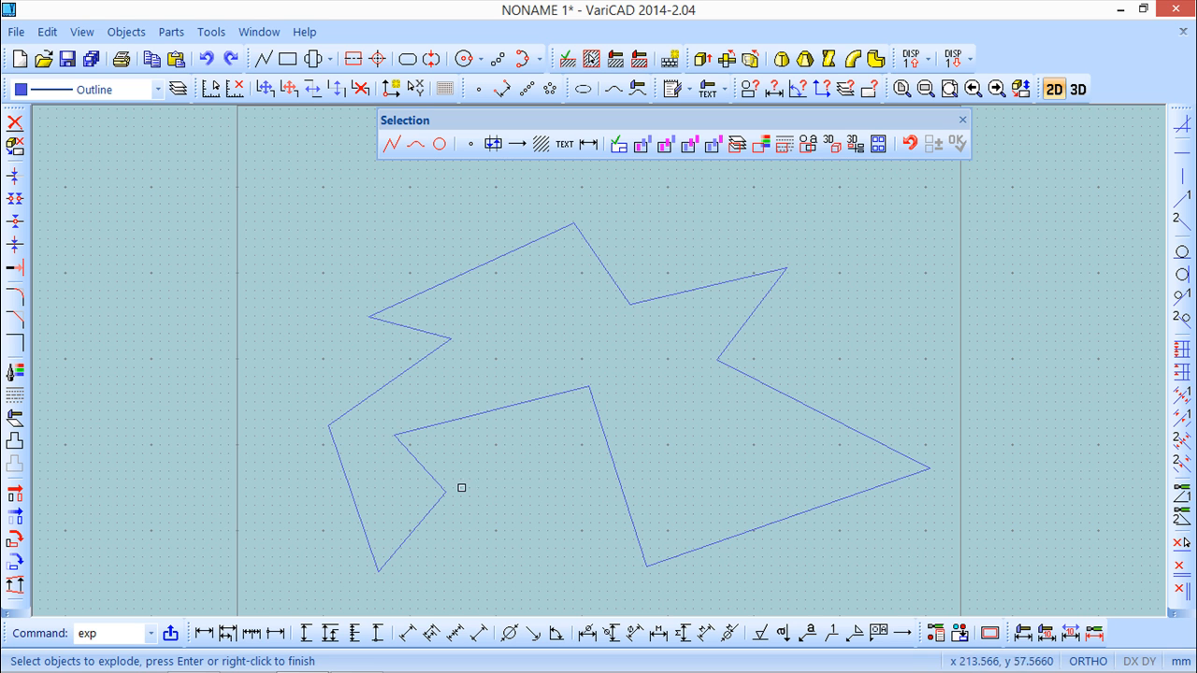
# Run the 2D Area calculation on the region enclosed by the outline.
pyautogui.click(125, 32)
pyautogui.moveTo(147, 152)
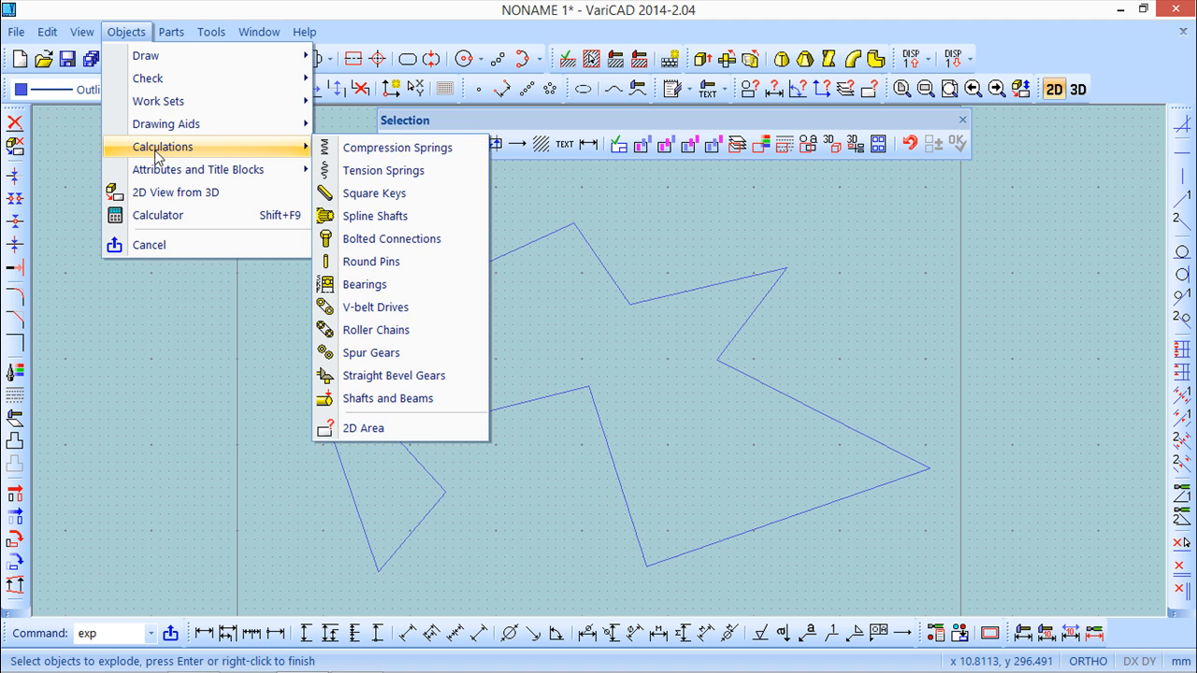
pyautogui.click(367, 427)
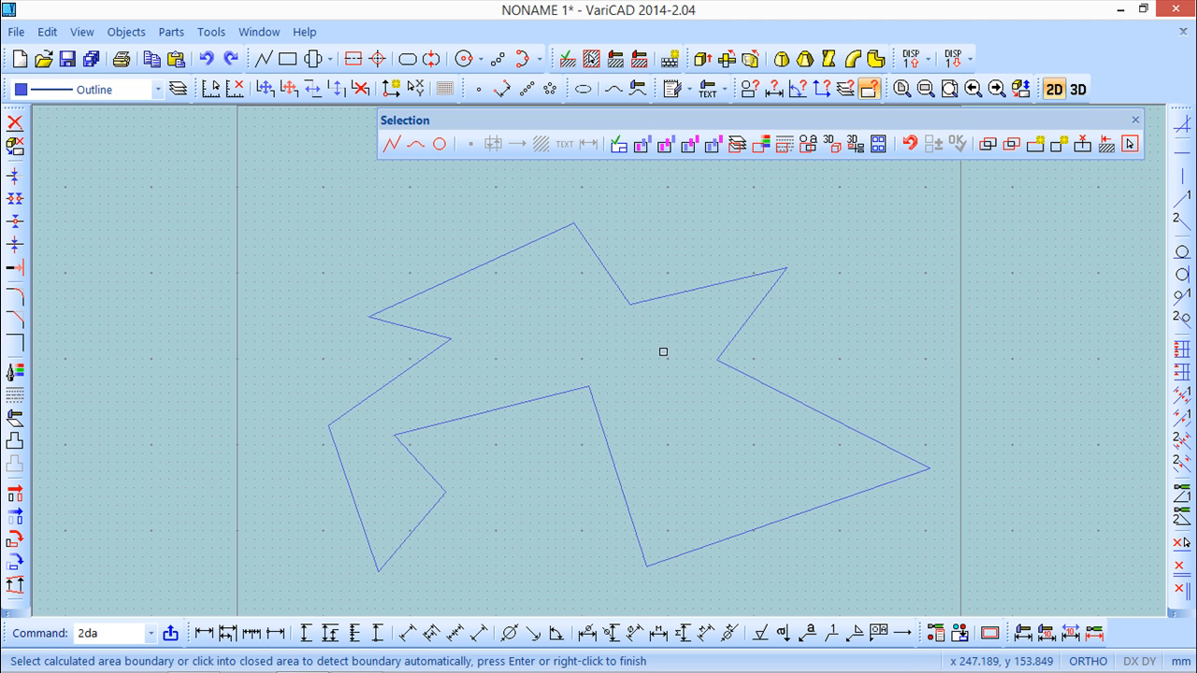
pyautogui.click(571, 305)
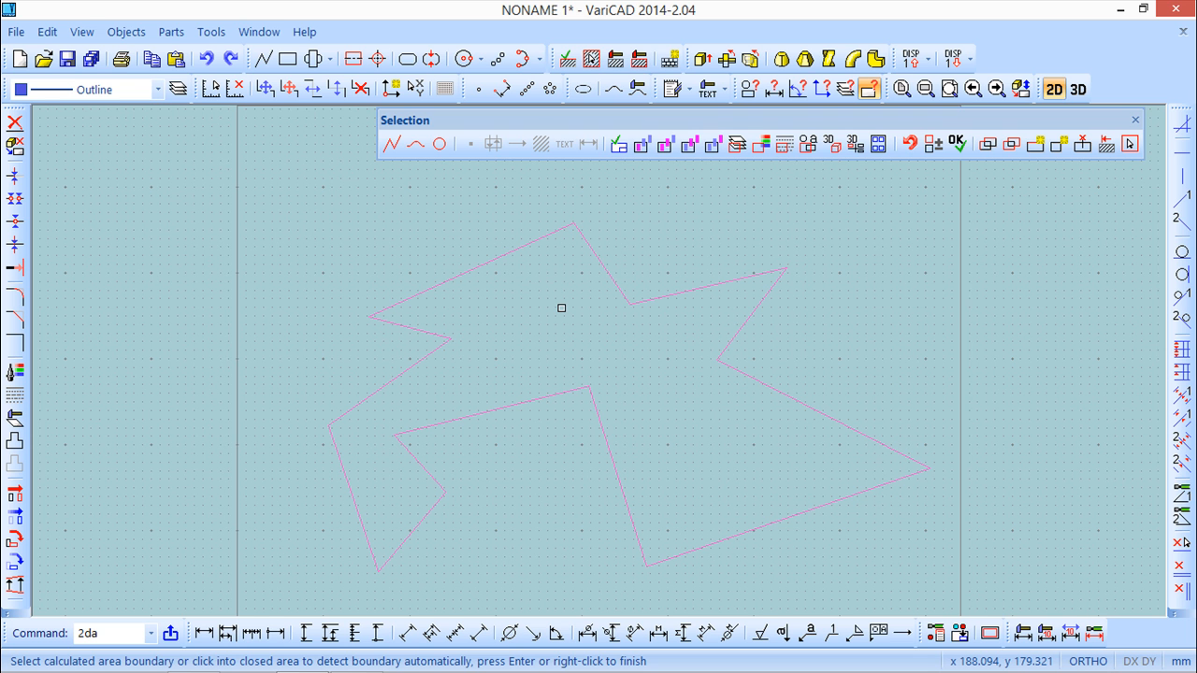
pyautogui.press('Return')
pyautogui.moveTo(812, 163); pyautogui.dragTo(685, 649)
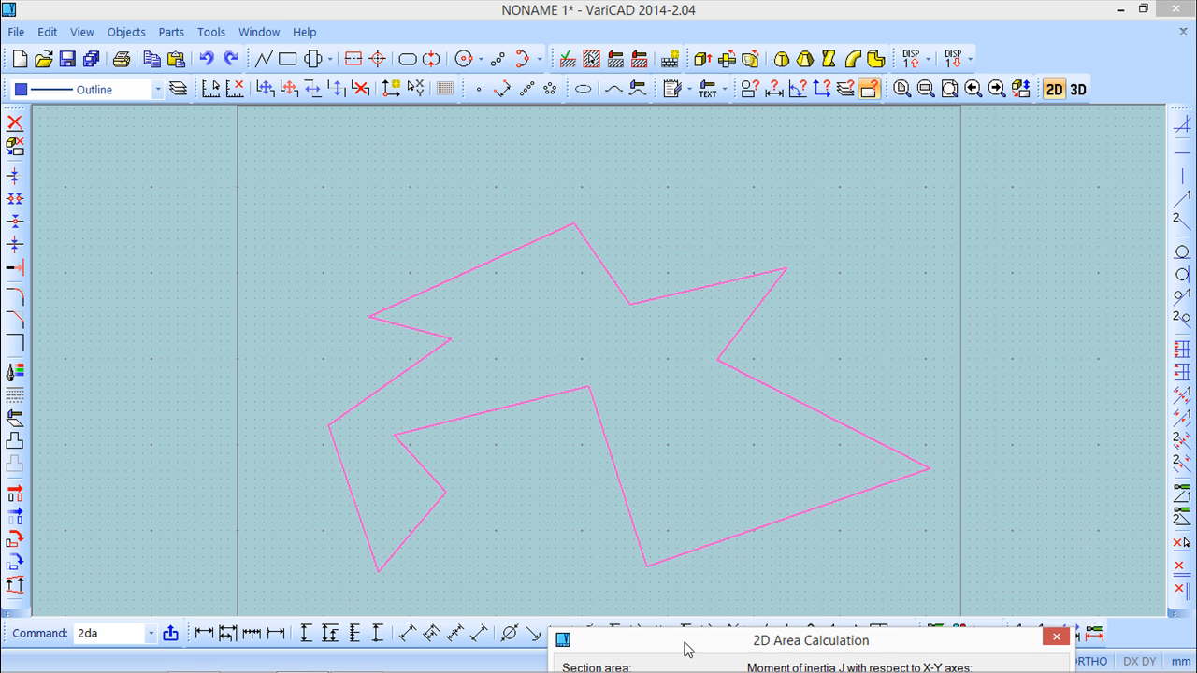
pyautogui.moveTo(685, 649); pyautogui.dragTo(617, 180)
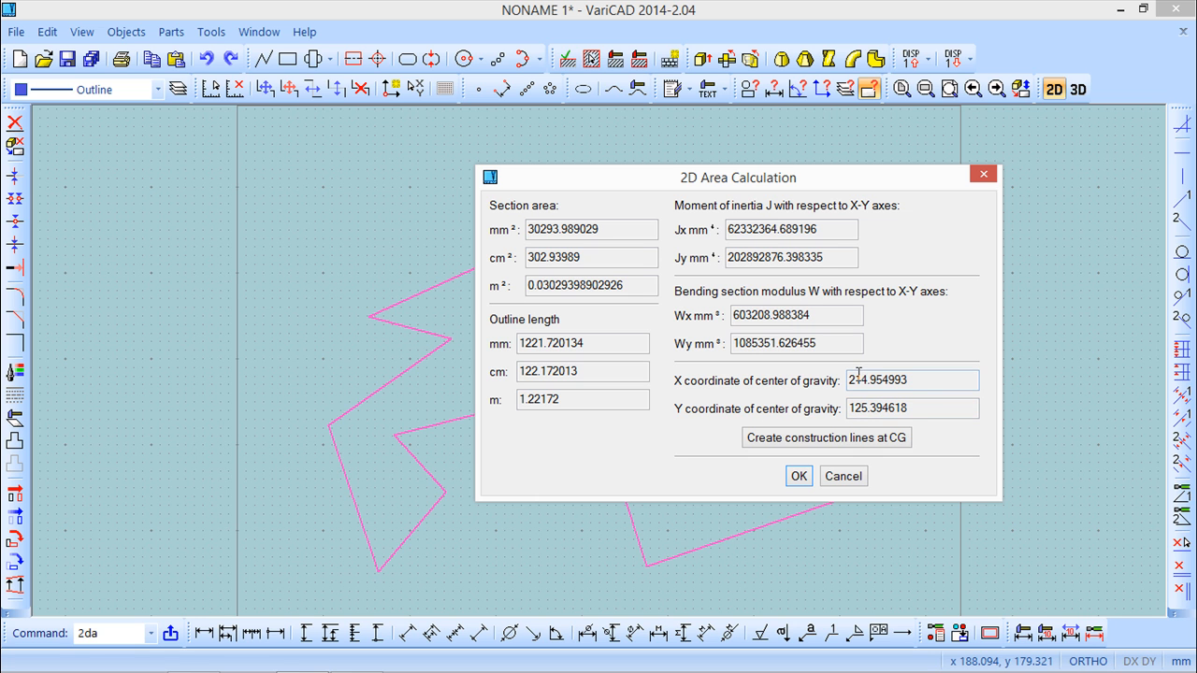
# Create construction lines at the outline's center of gravity and finish the 2D area calculation.
pyautogui.click(846, 440)
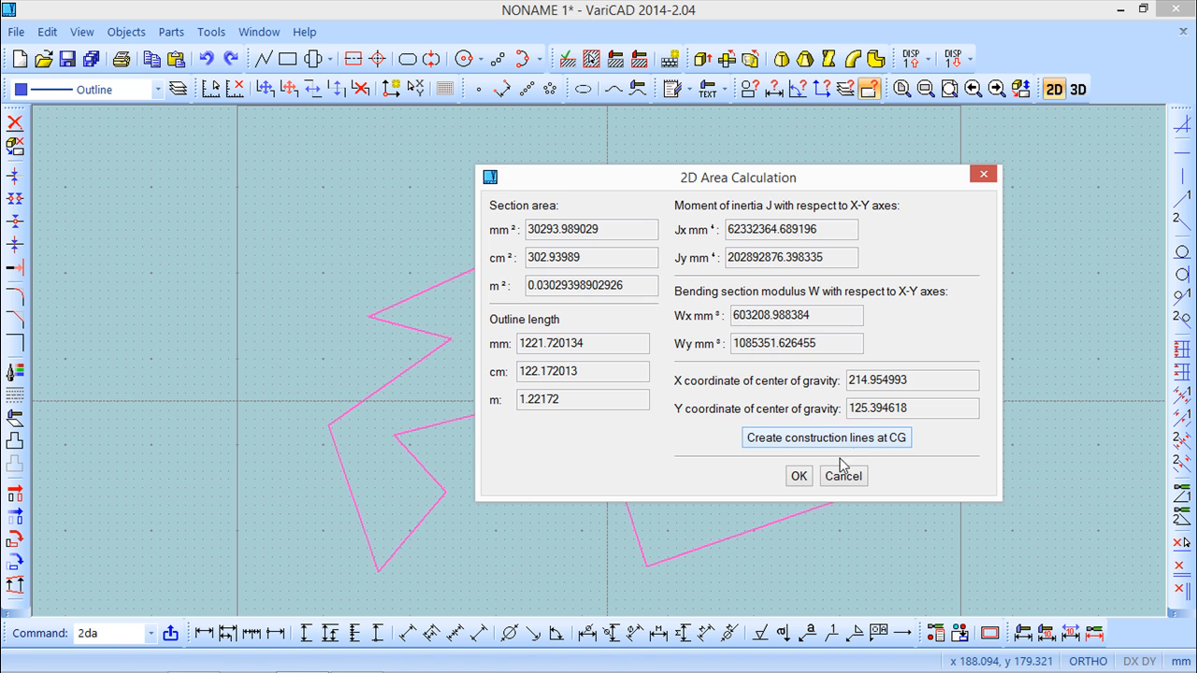
pyautogui.click(798, 477)
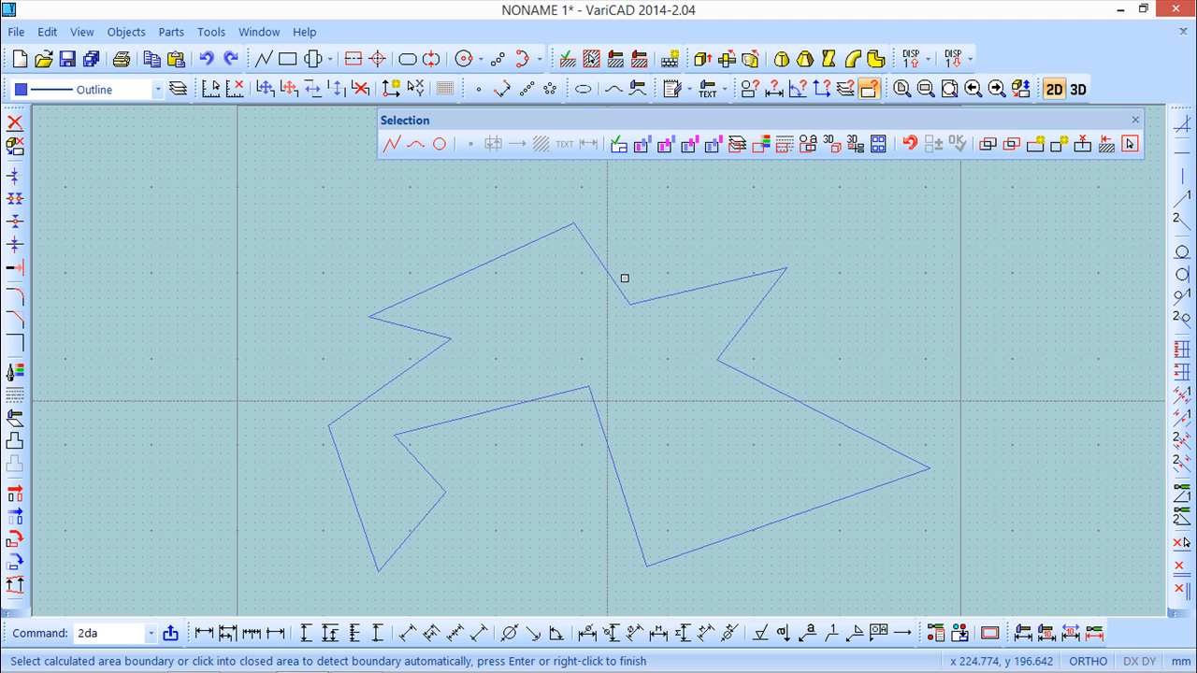
pyautogui.click(1134, 121)
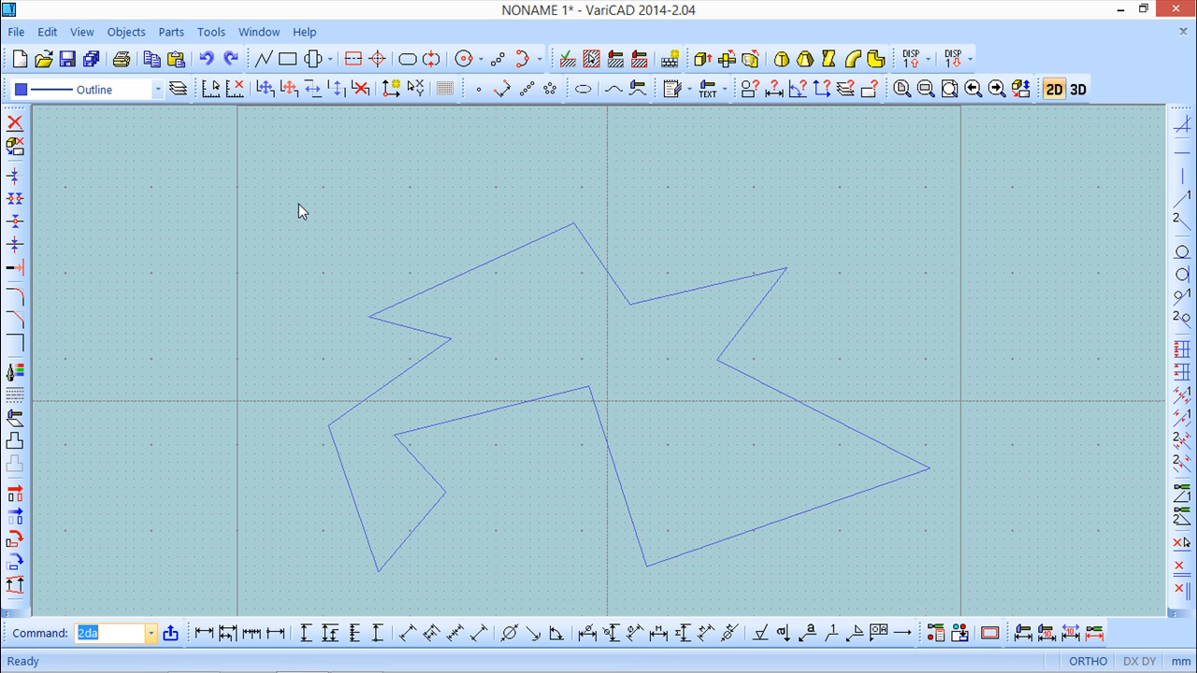
# Start a Bolted Connections calculation with an external force of 5000 N and an allowable stress of 400 MPa.
pyautogui.click(127, 32)
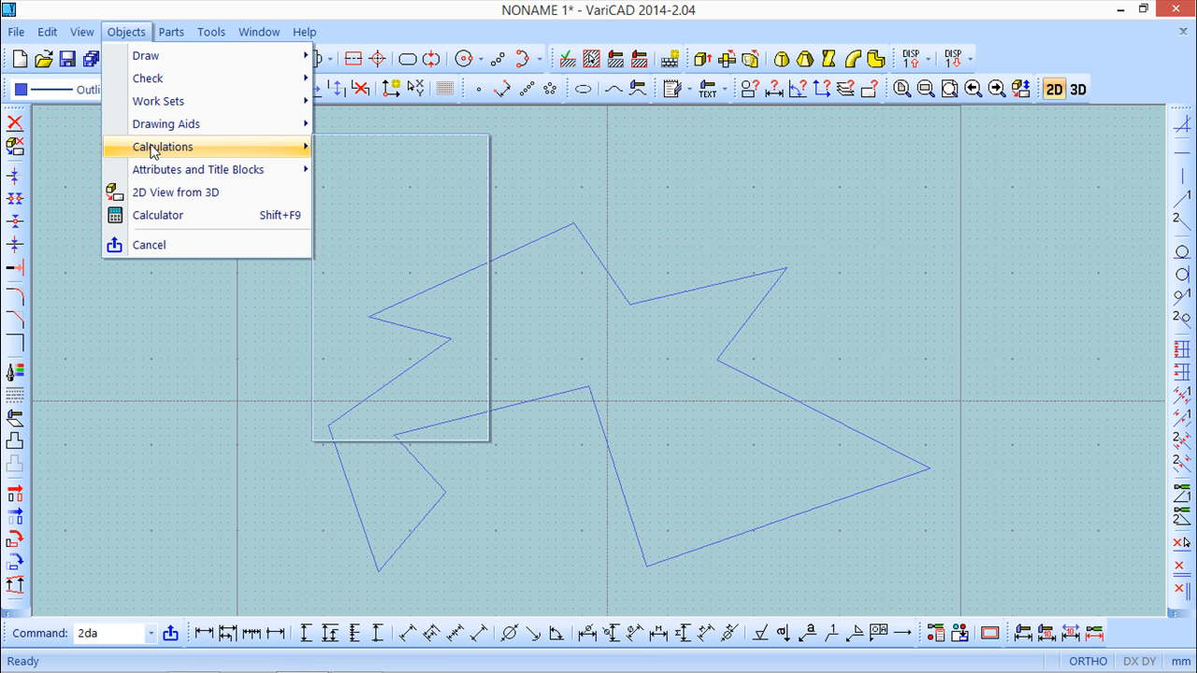
pyautogui.moveTo(153, 150)
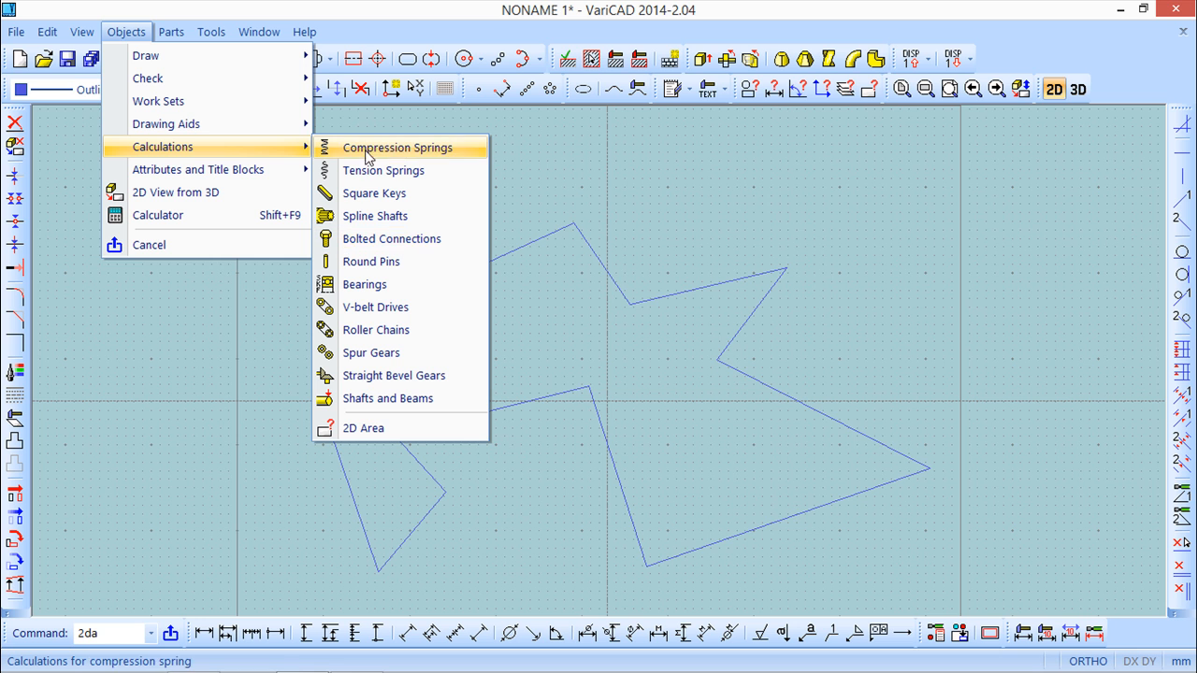
pyautogui.click(396, 239)
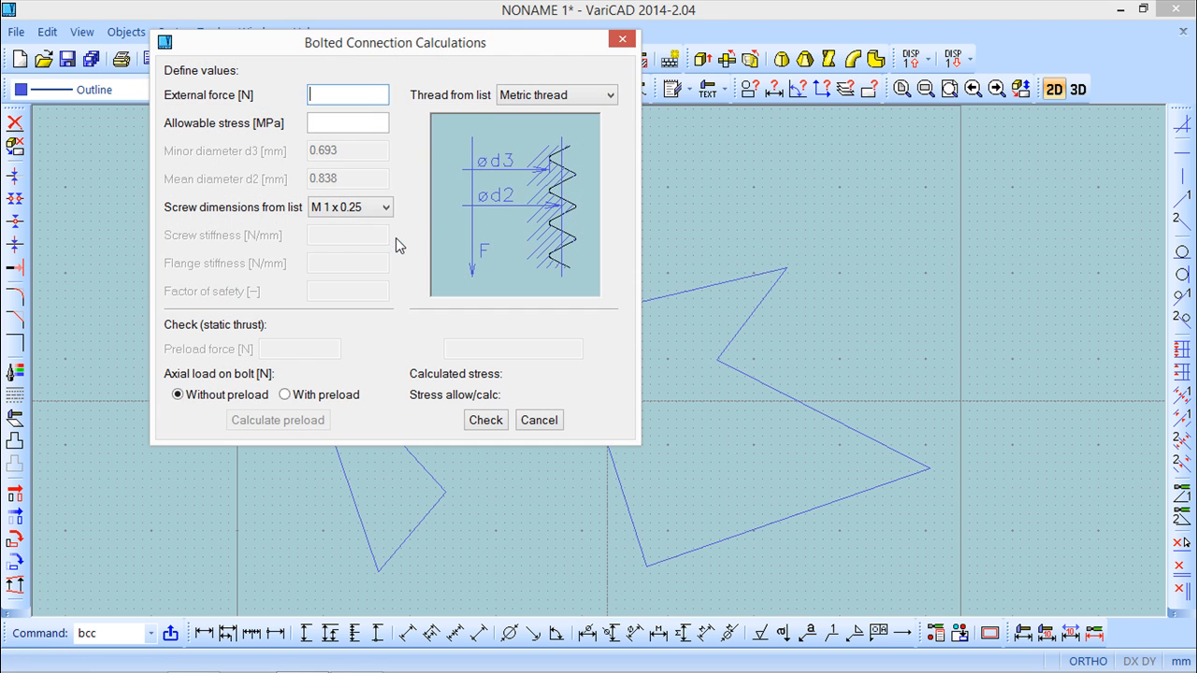
pyautogui.moveTo(439, 38); pyautogui.dragTo(583, 159)
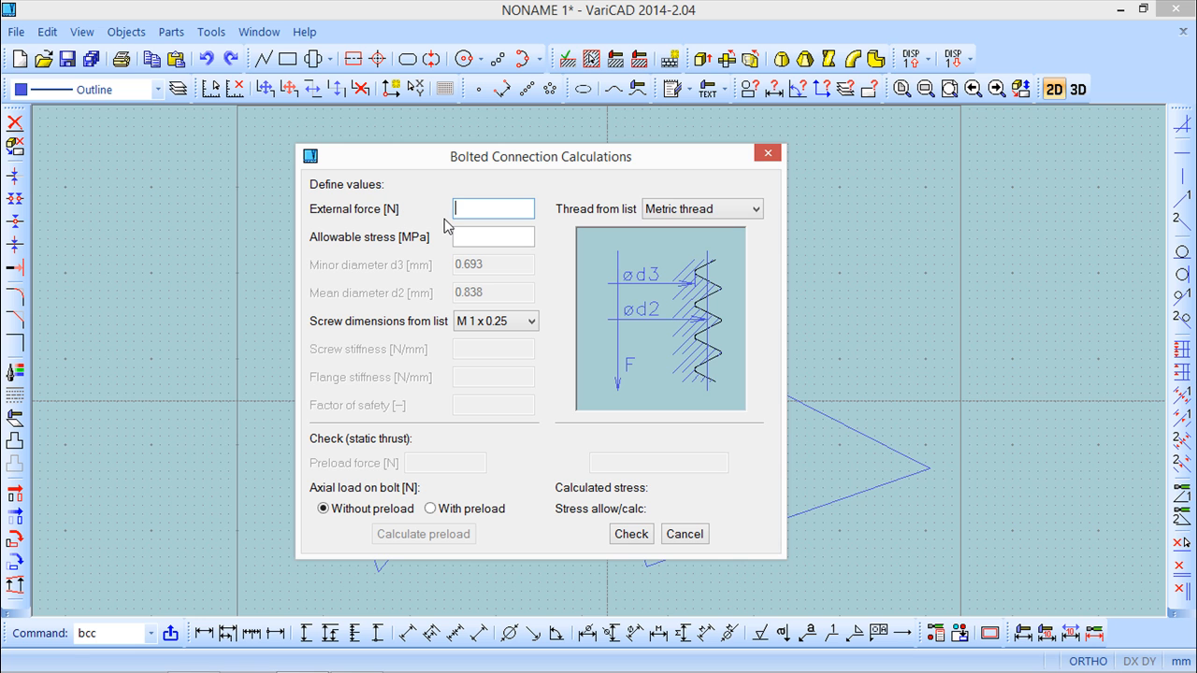
pyautogui.write('5000')
pyautogui.click(477, 237)
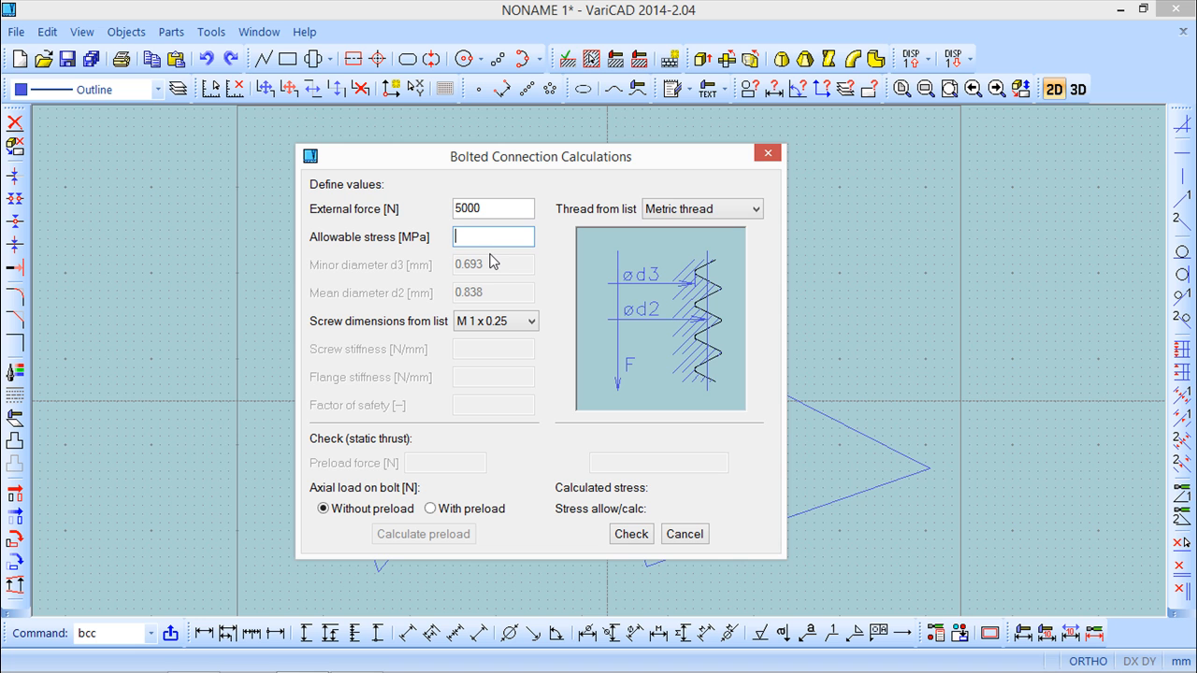
pyautogui.write('400')
# Try the With preload option, return to Without preload, and check the M 1 x 0.25 screw.
pyautogui.click(431, 512)
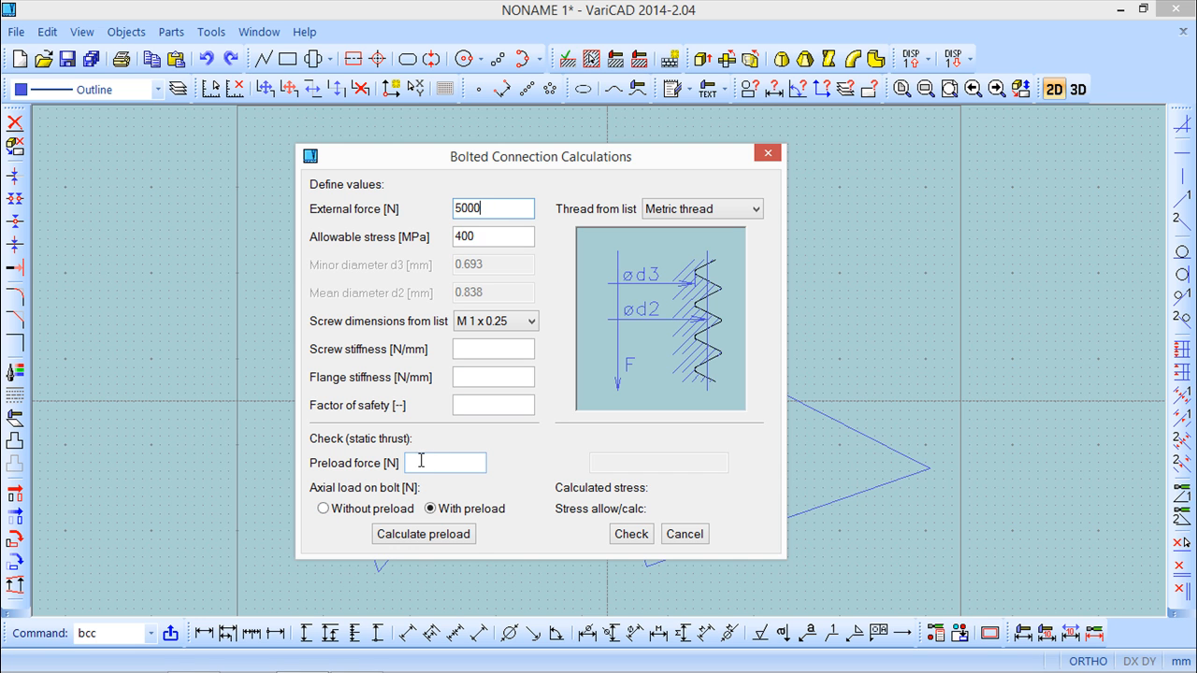
pyautogui.click(323, 510)
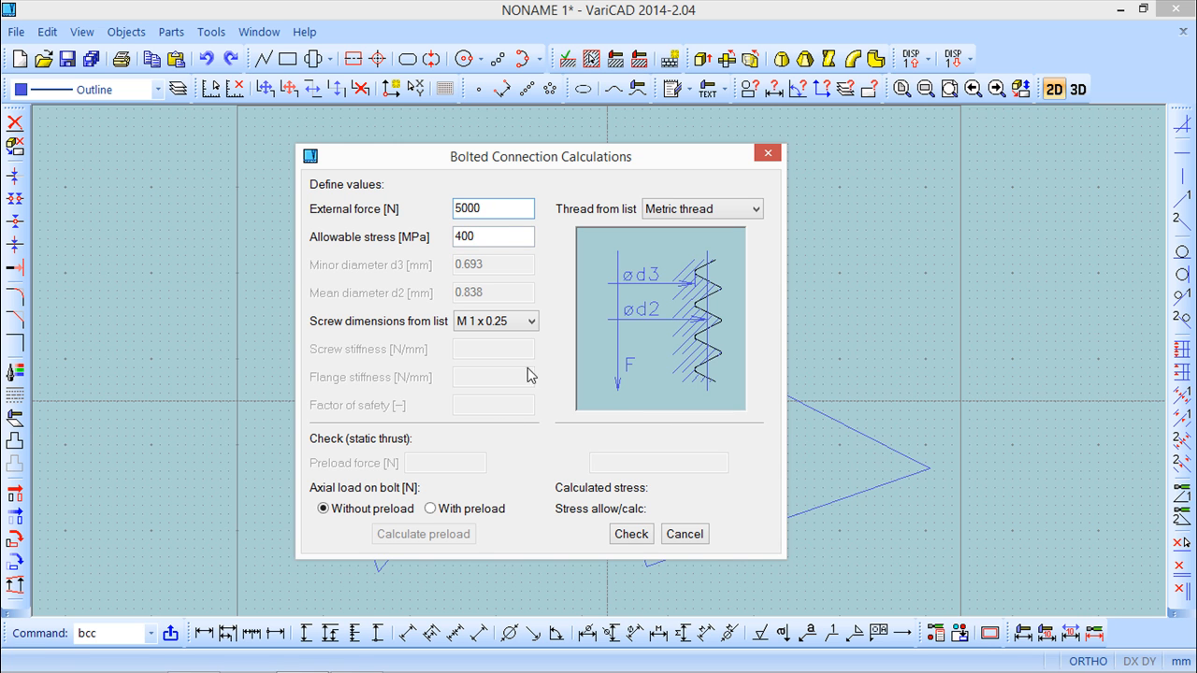
pyautogui.click(633, 536)
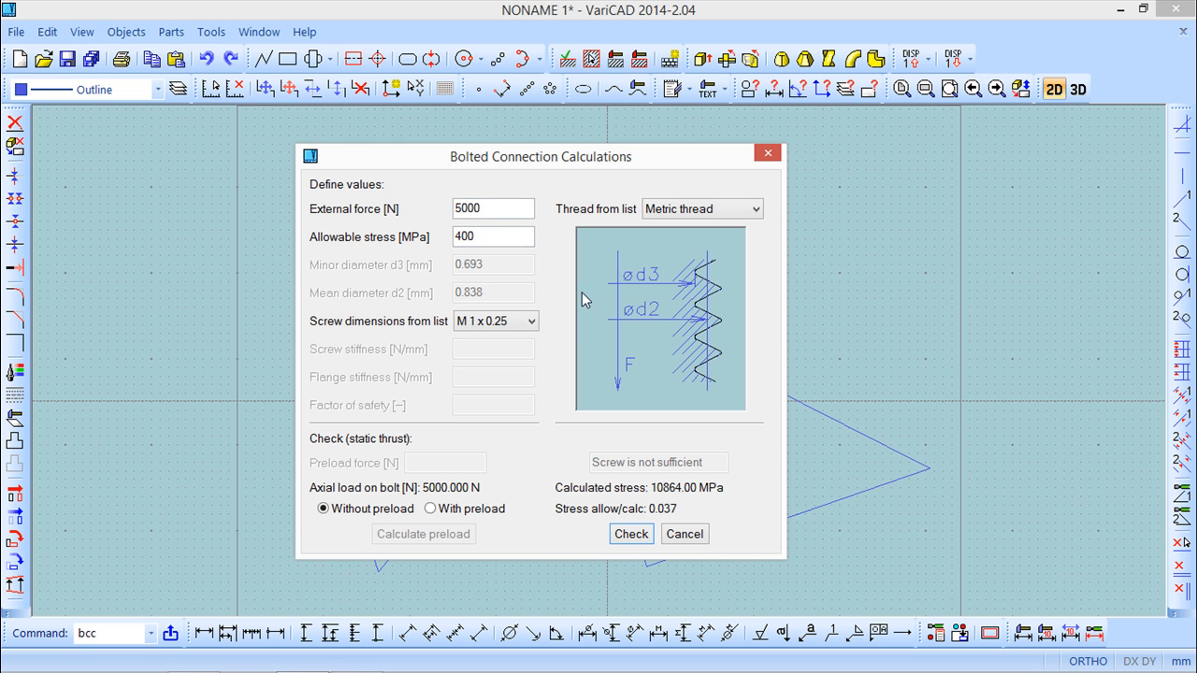
# Check the bolted connection with an M 3 x 0.5 screw and with an M 4 x 0.7 screw.
pyautogui.click(532, 321)
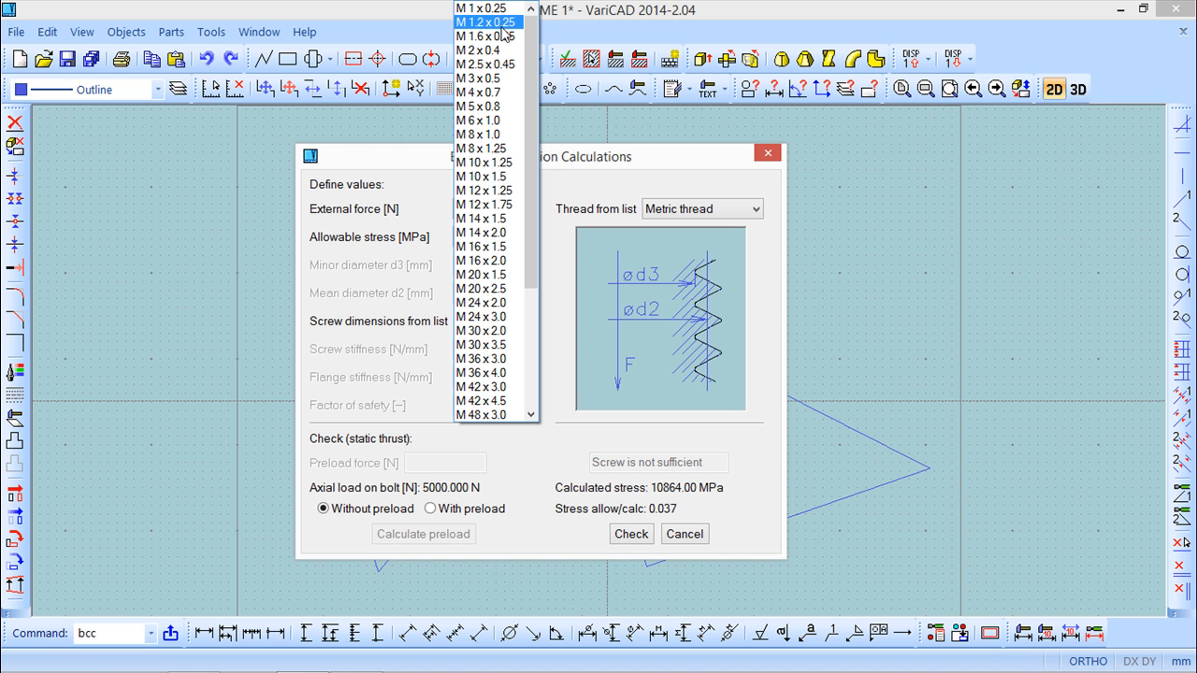
pyautogui.click(481, 79)
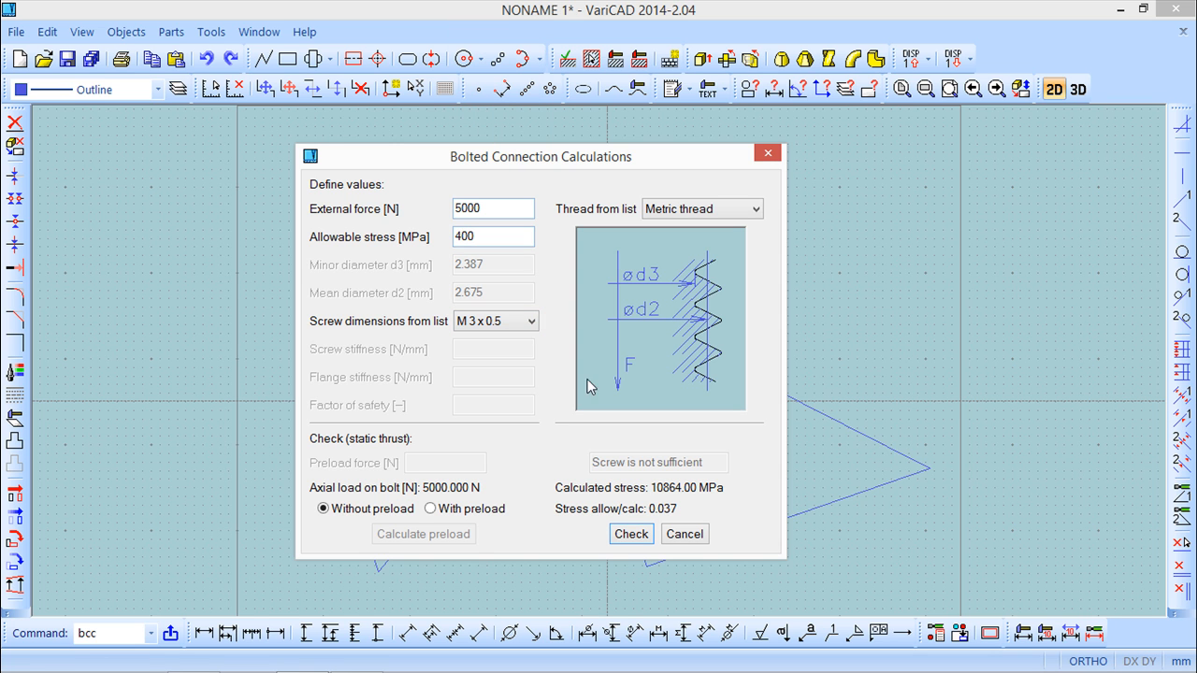
pyautogui.click(632, 538)
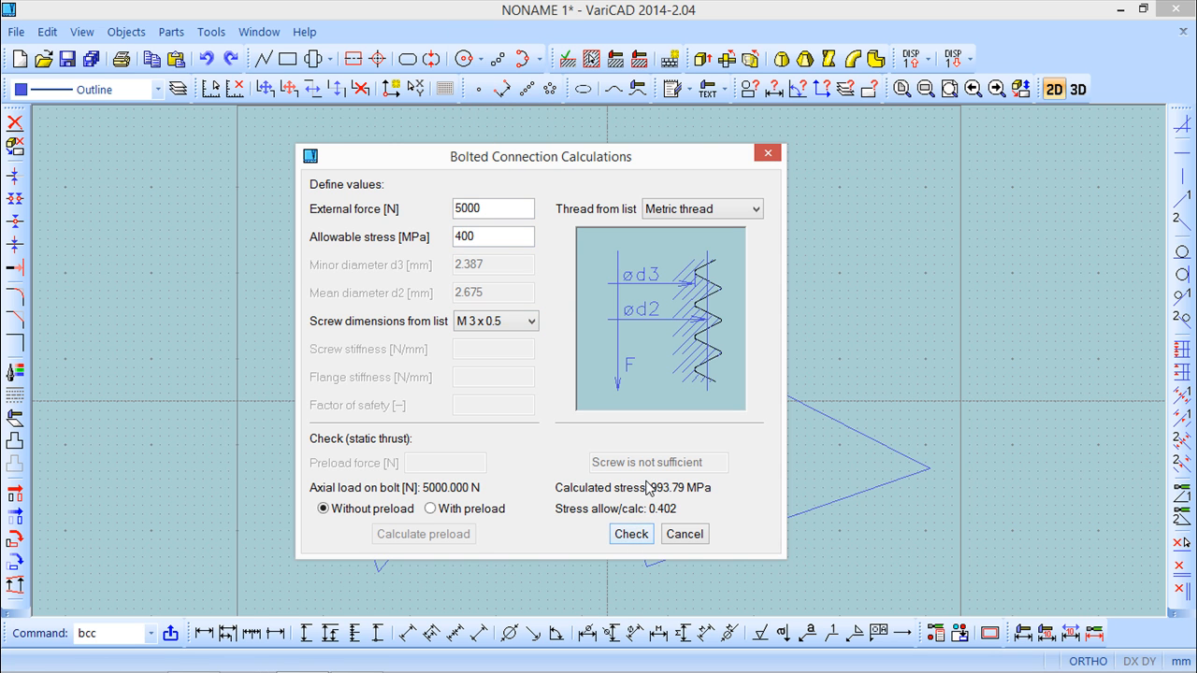
pyautogui.click(530, 321)
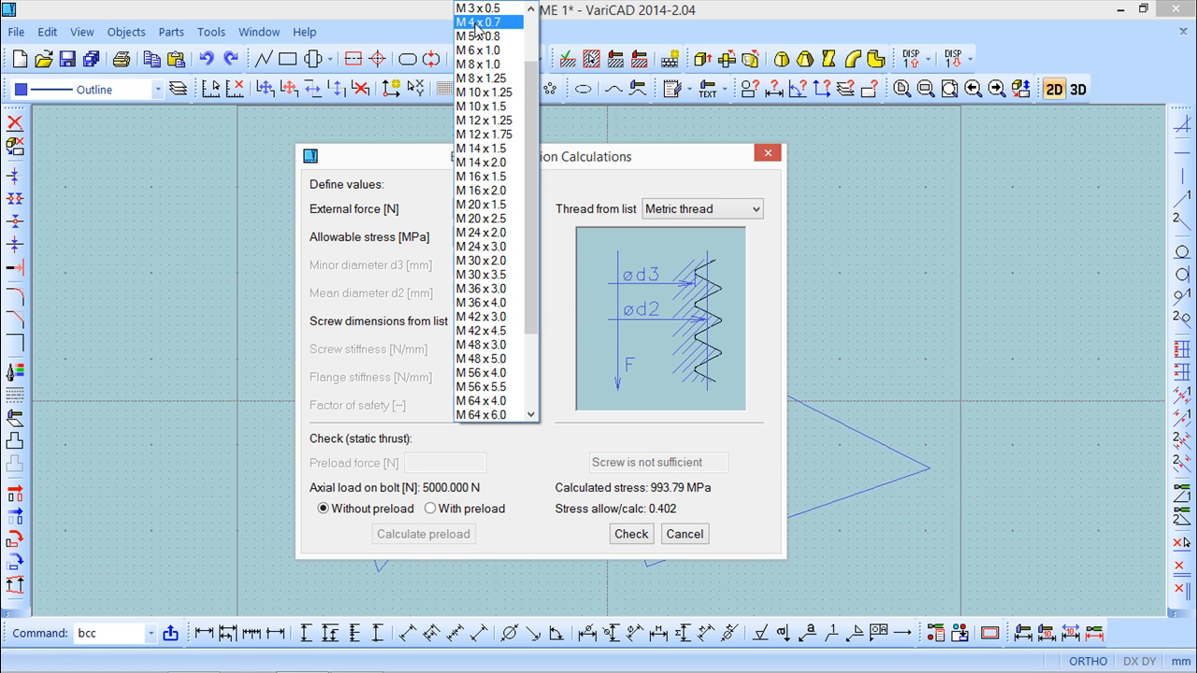
pyautogui.click(477, 22)
pyautogui.click(641, 538)
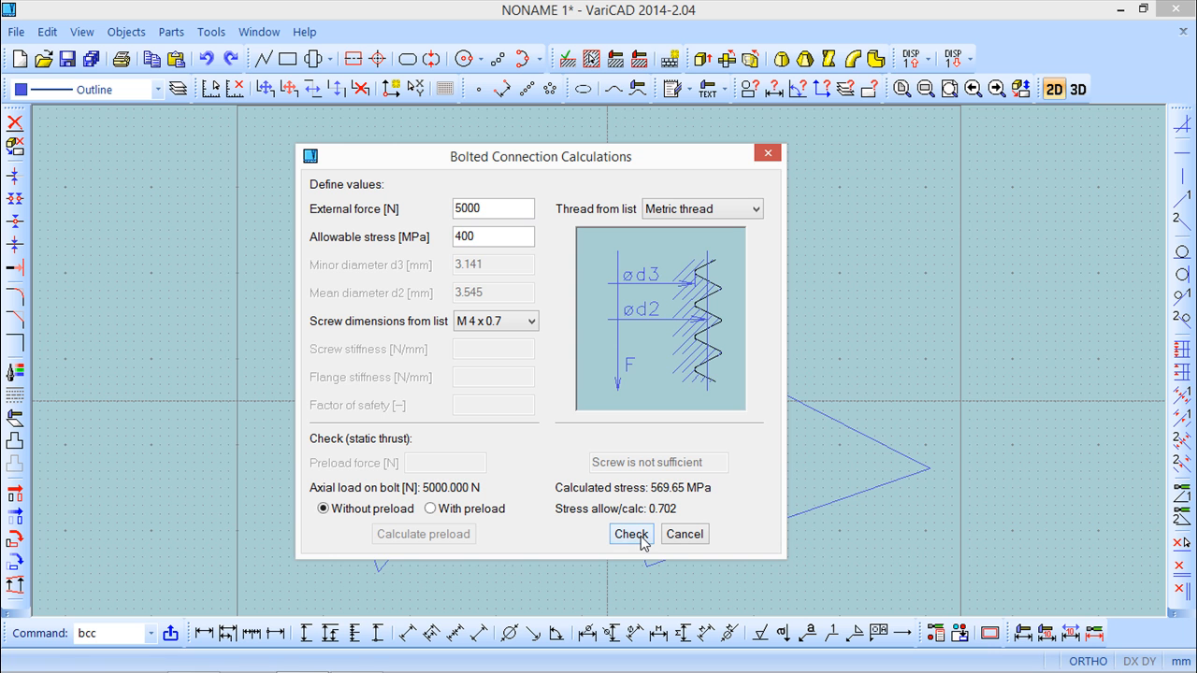
# Set the screw dimensions to M 5 x 0.8 and check the bolted connection.
pyautogui.click(529, 321)
pyautogui.click(481, 22)
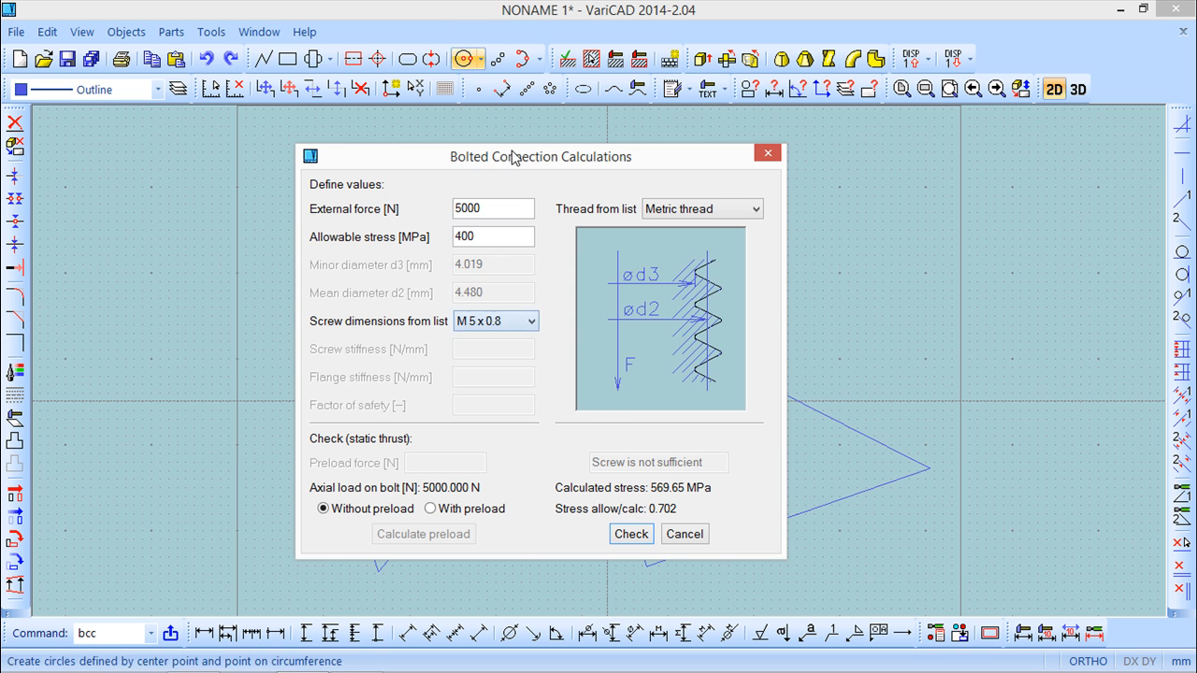
pyautogui.click(632, 534)
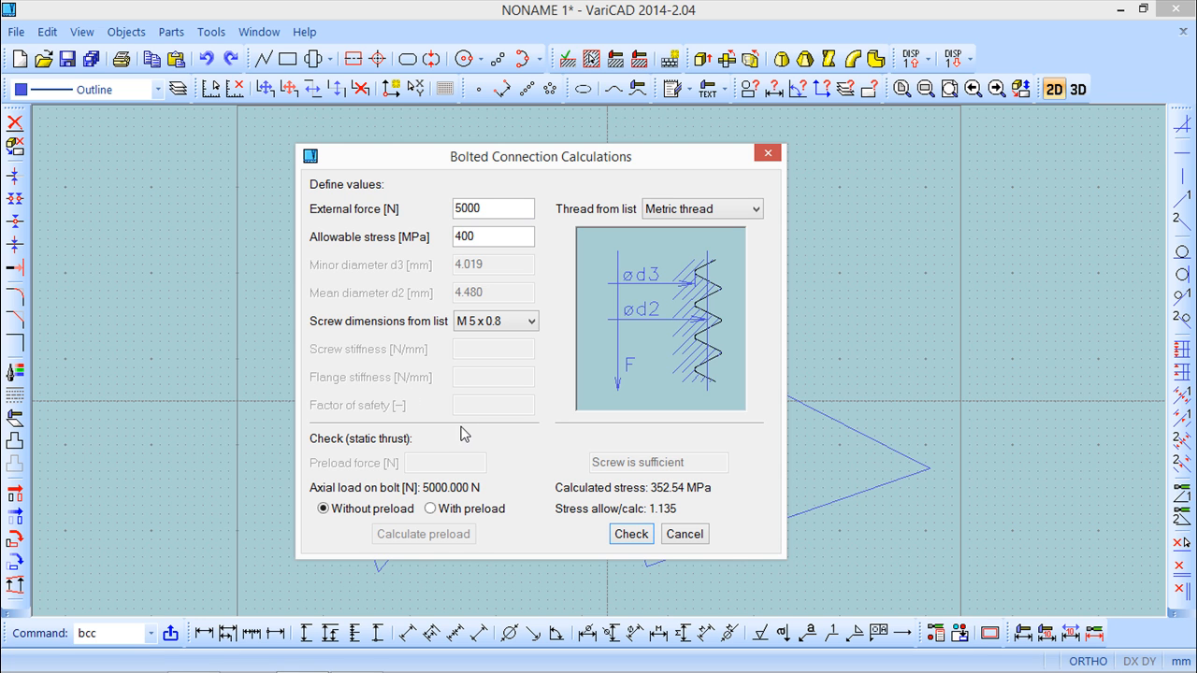
pyautogui.click(529, 322)
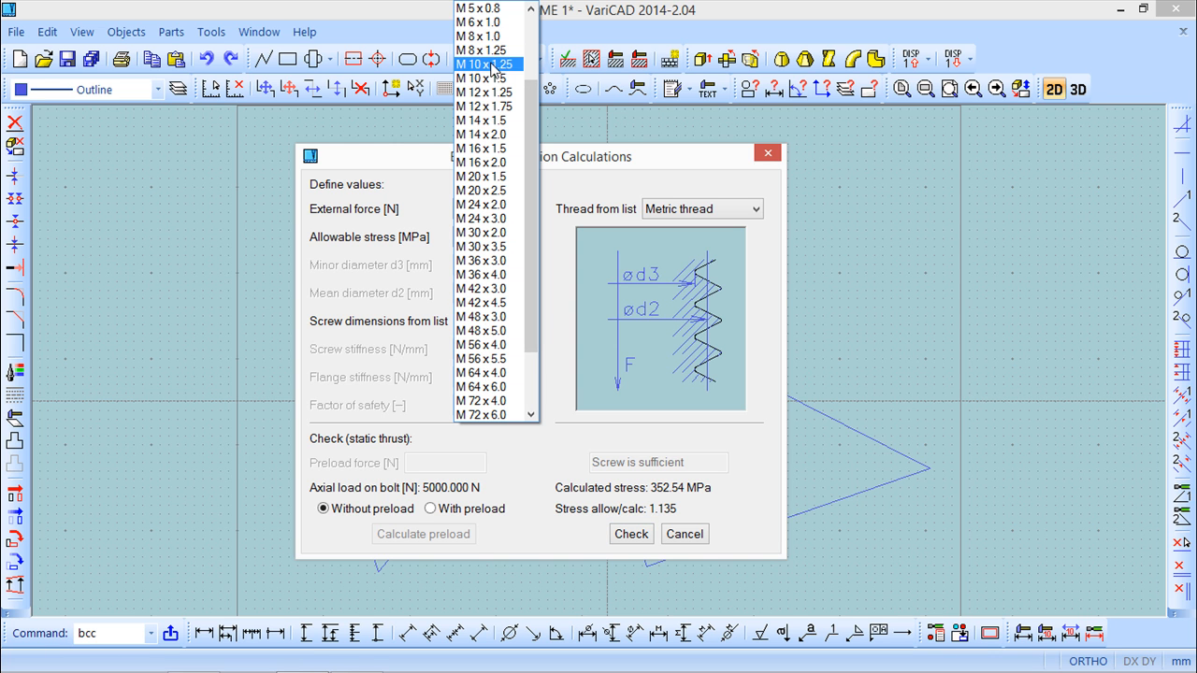
pyautogui.click(651, 165)
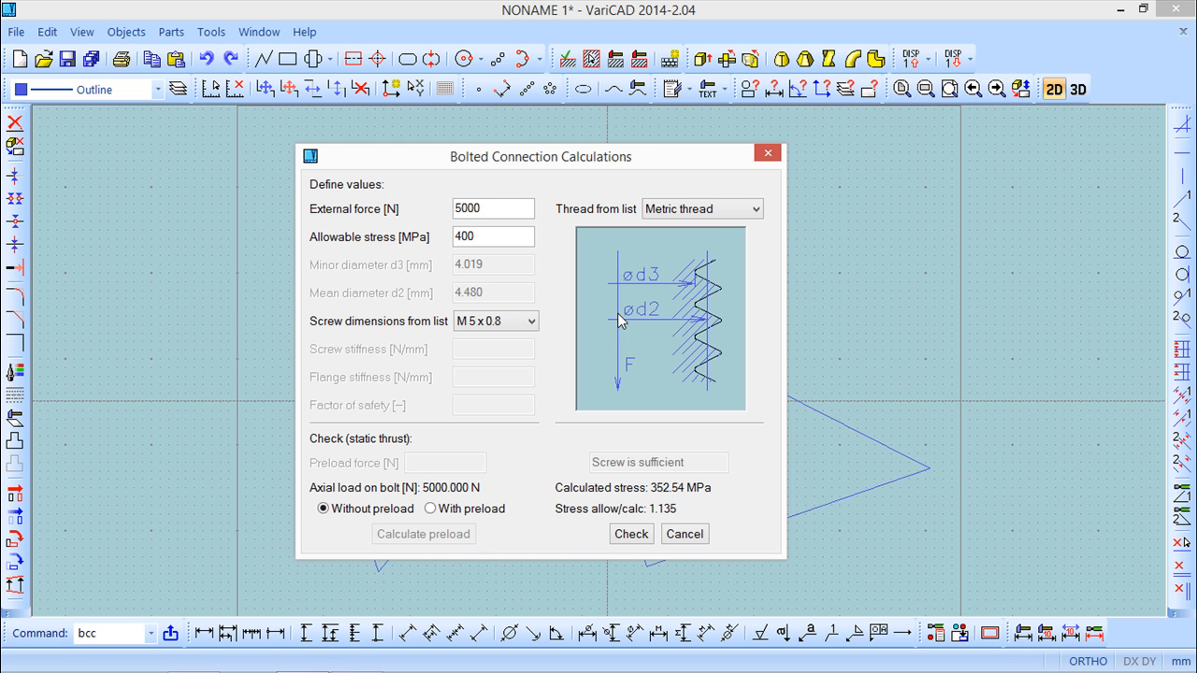
pyautogui.click(758, 210)
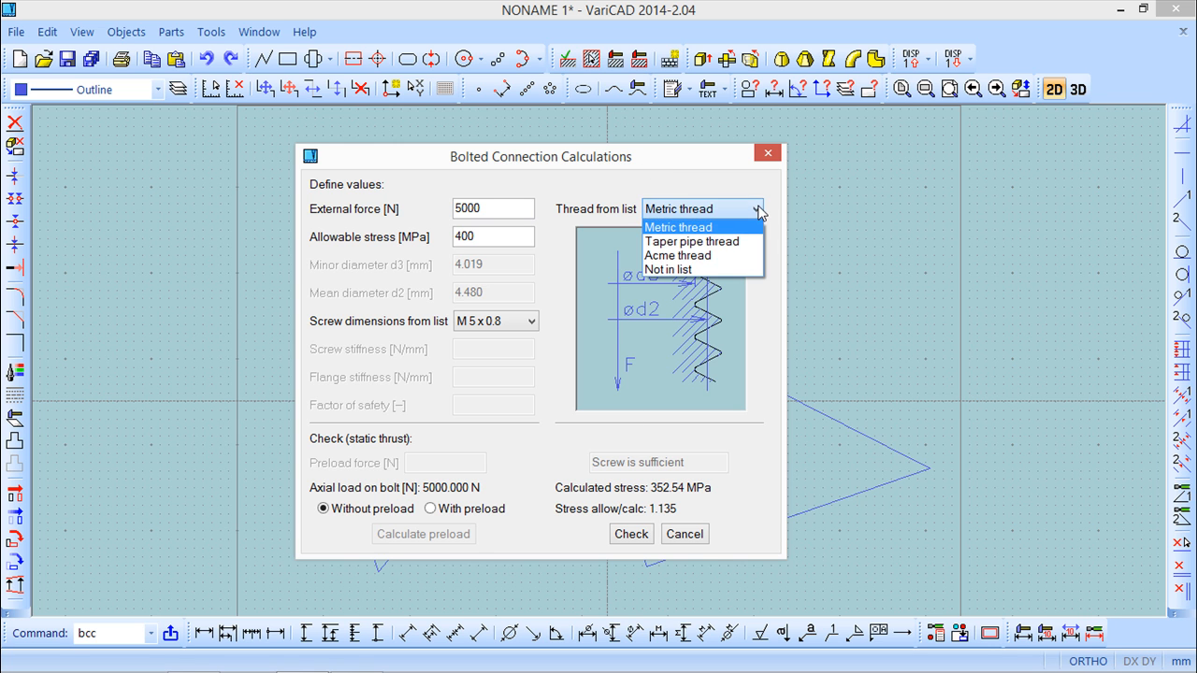
# Close the bolted connection calculation and start a Bearings calculation in Design mode with Constant load and Tandem installation.
pyautogui.click(766, 155)
pyautogui.click(766, 156)
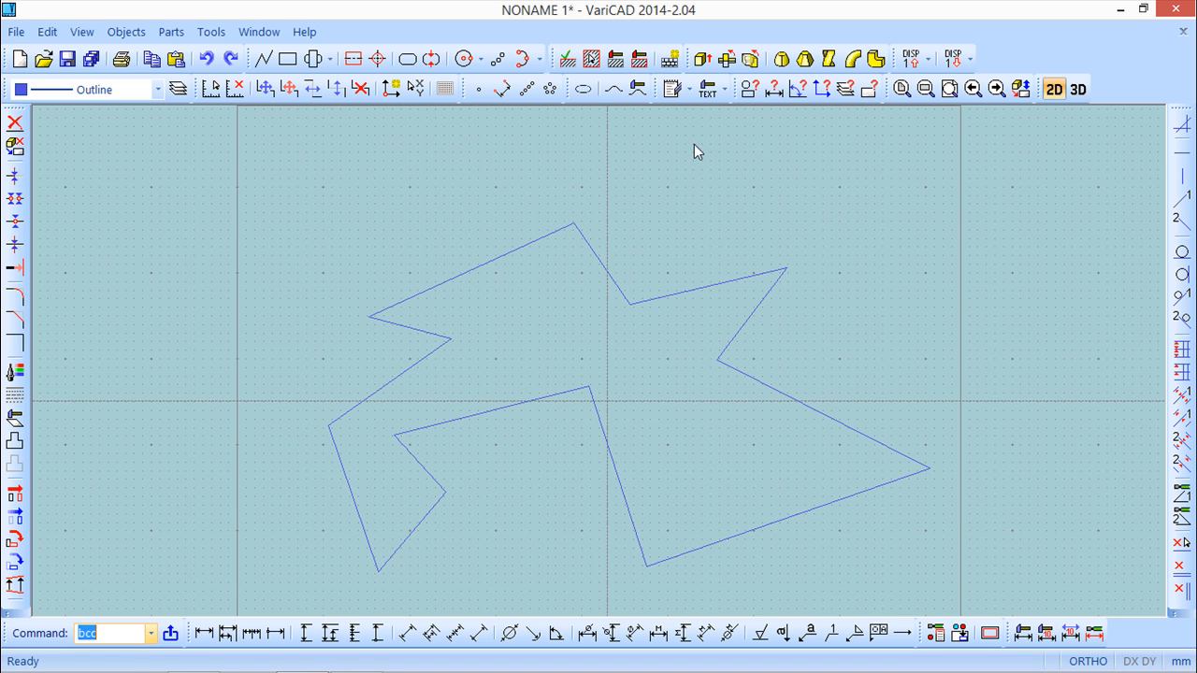
pyautogui.click(125, 33)
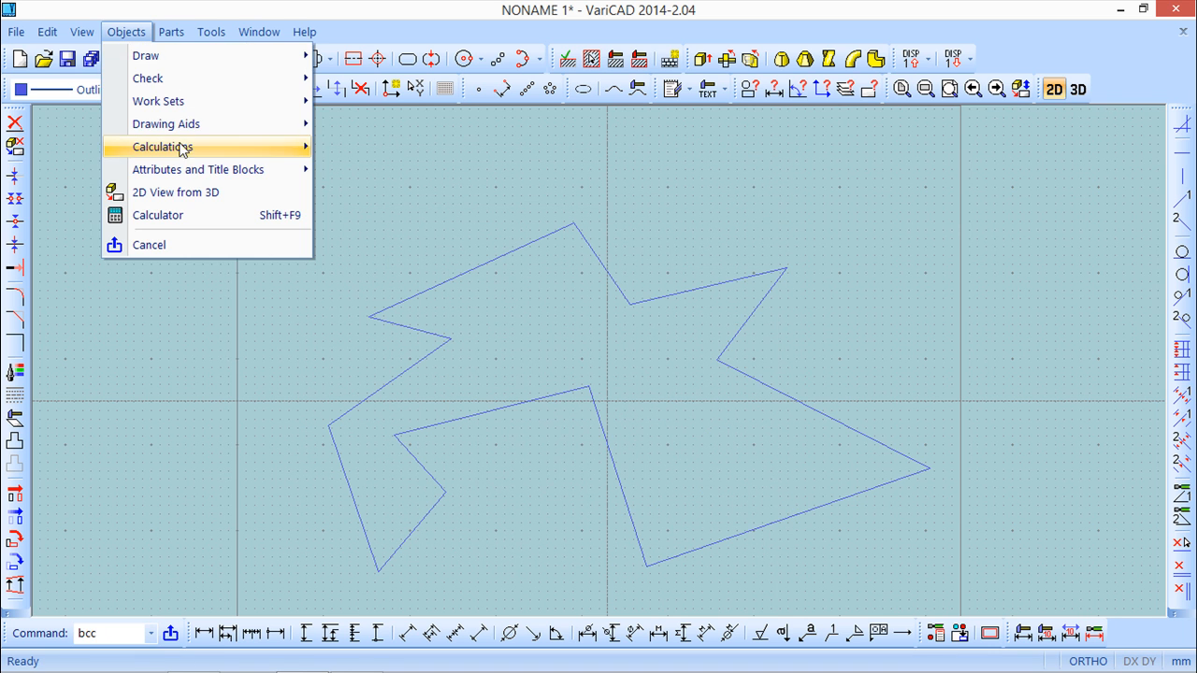
pyautogui.moveTo(187, 150)
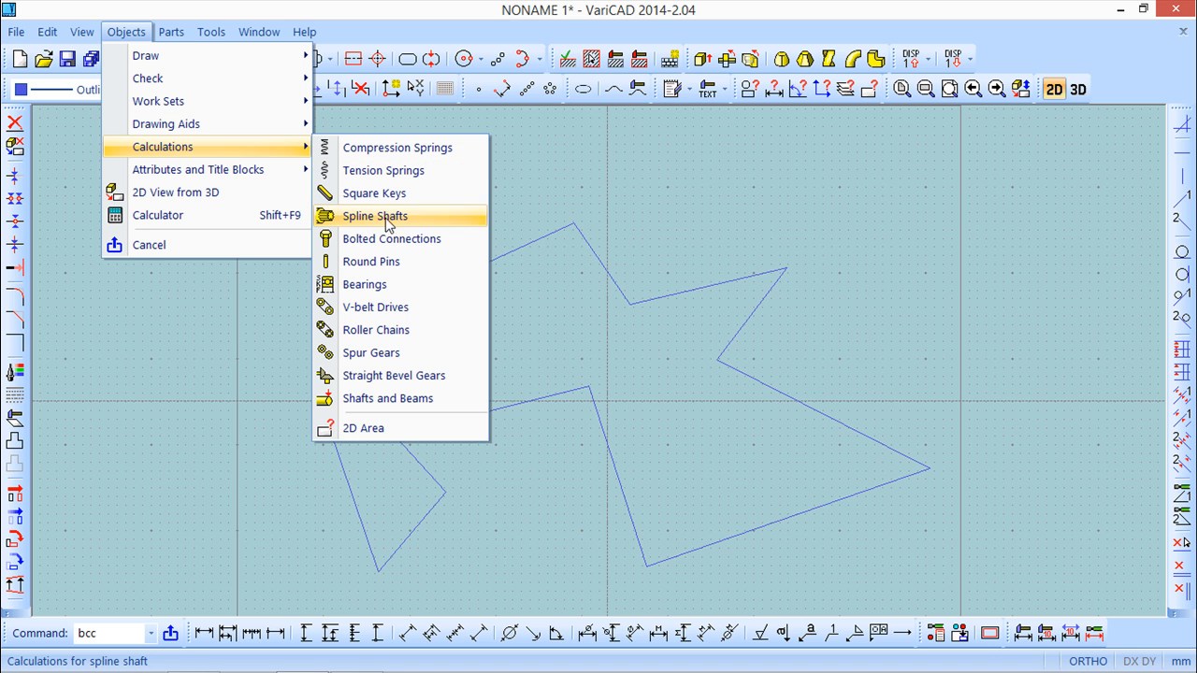
pyautogui.click(364, 285)
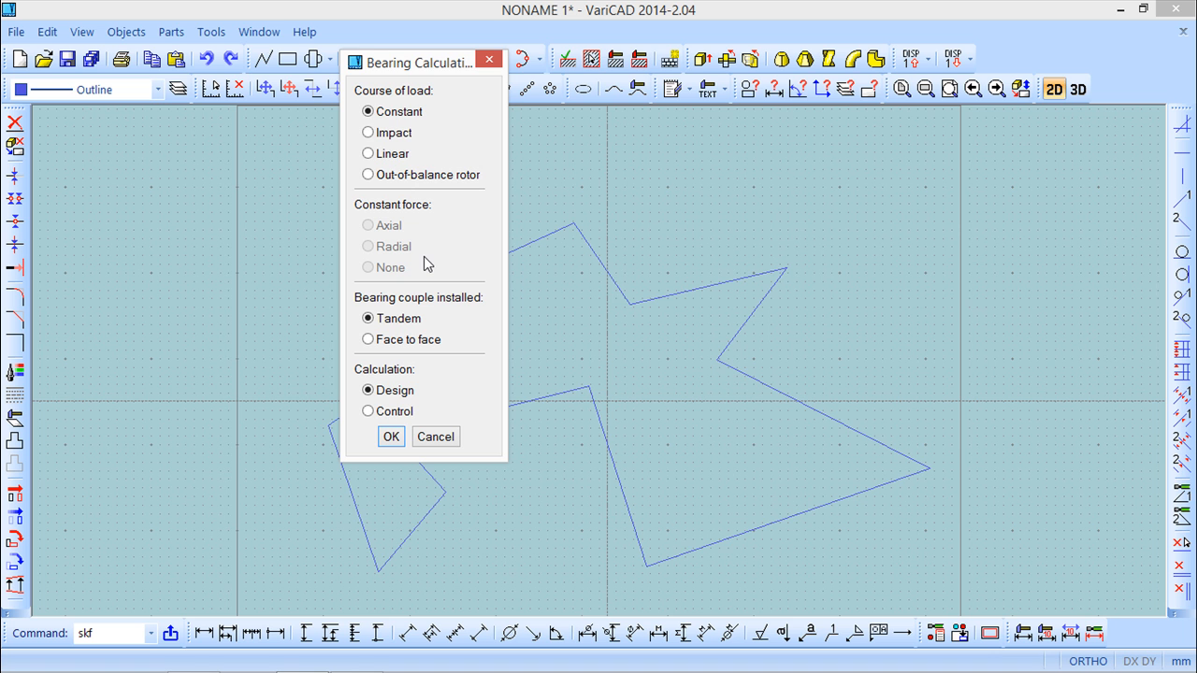
pyautogui.moveTo(405, 66); pyautogui.dragTo(313, 139)
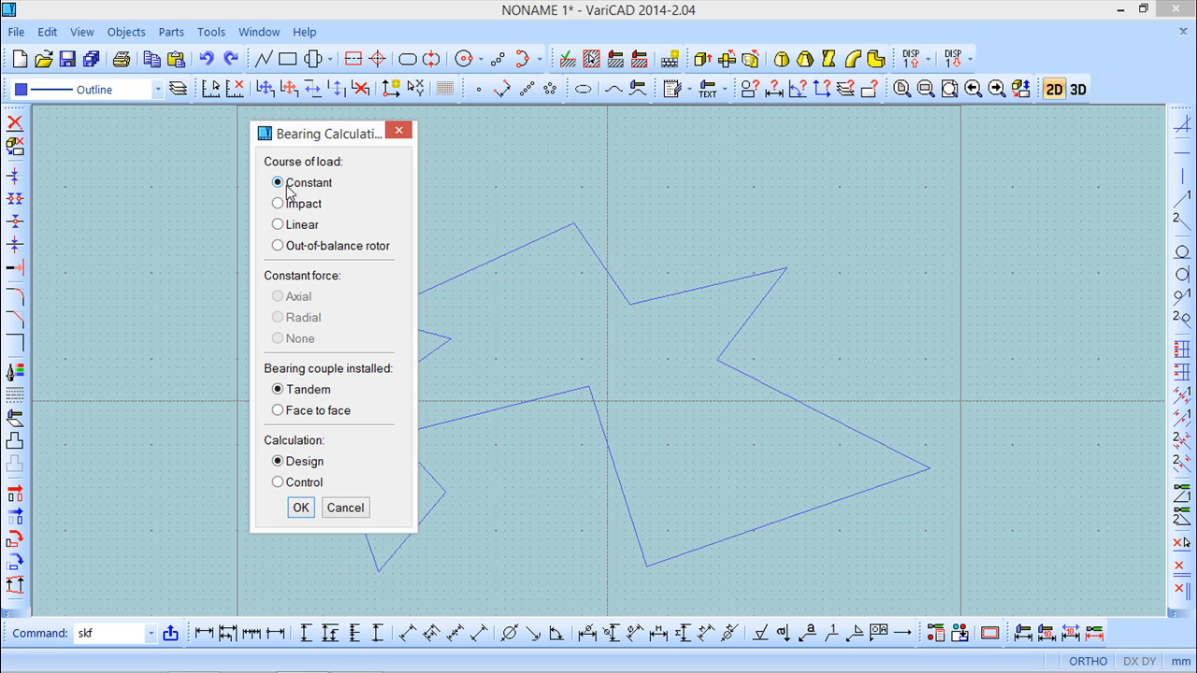
pyautogui.click(300, 507)
pyautogui.moveTo(404, 139); pyautogui.dragTo(801, 154)
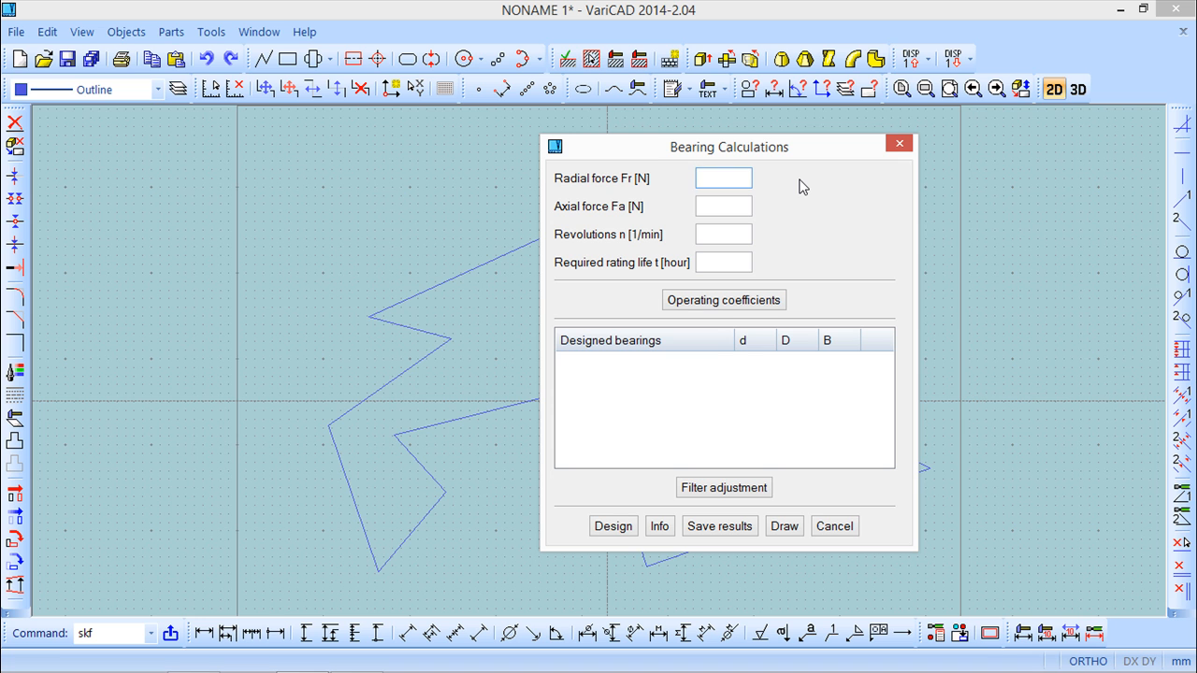
# Define the bearing loads: radial force 5000 N, axial force 2000 N, 10000 revolutions per minute and required rating life 50000 hours.
pyautogui.write('5000')
pyautogui.click(727, 206)
pyautogui.write('2000')
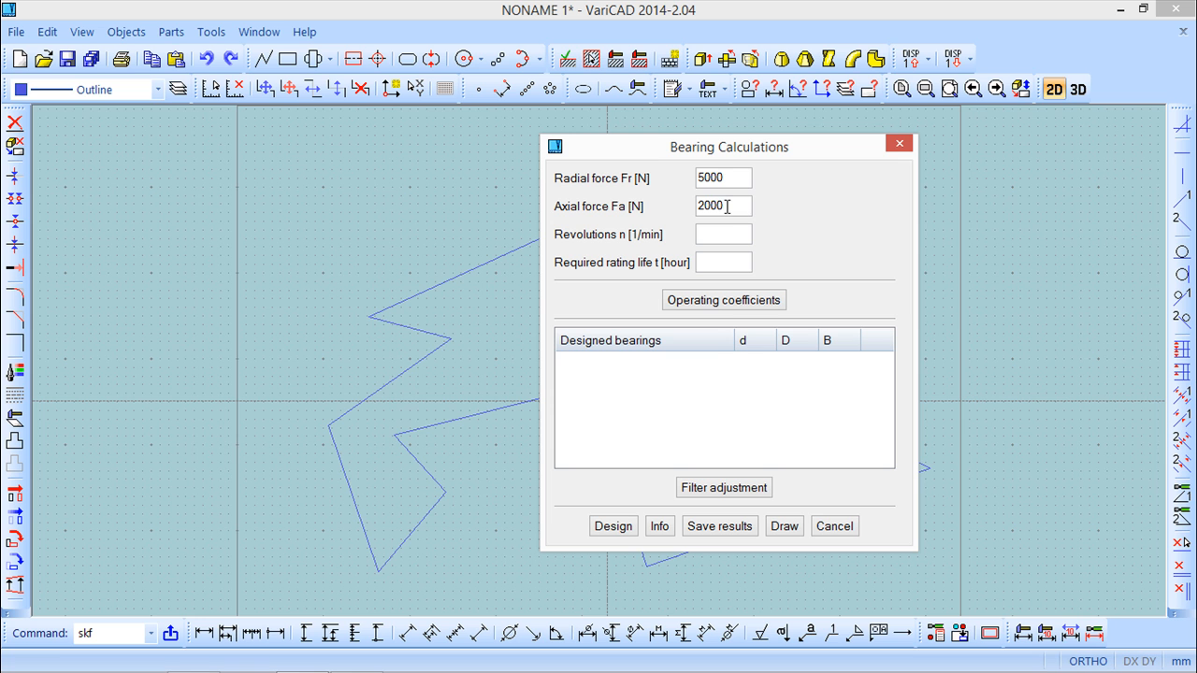
pyautogui.click(719, 236)
pyautogui.write('10000')
pyautogui.click(742, 262)
pyautogui.write('50000')
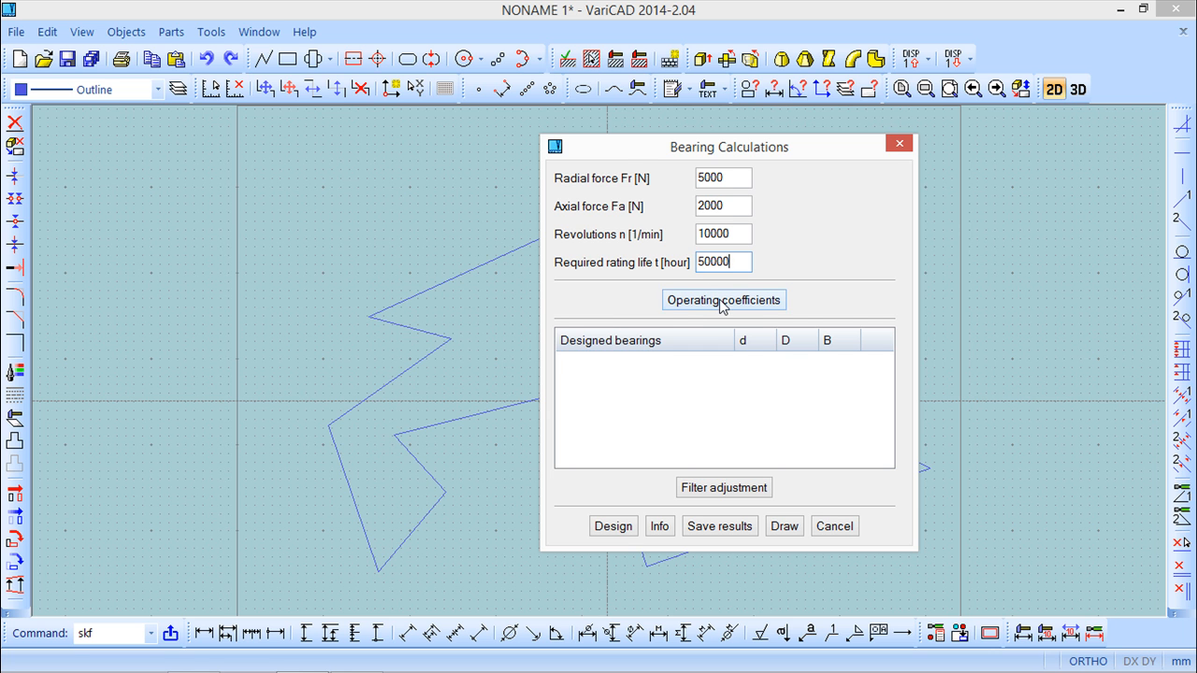
# Set the bearing's operating coefficients to a reliability of 93 and a static safety of 1.8.
pyautogui.click(722, 301)
pyautogui.moveTo(658, 159); pyautogui.dragTo(316, 157)
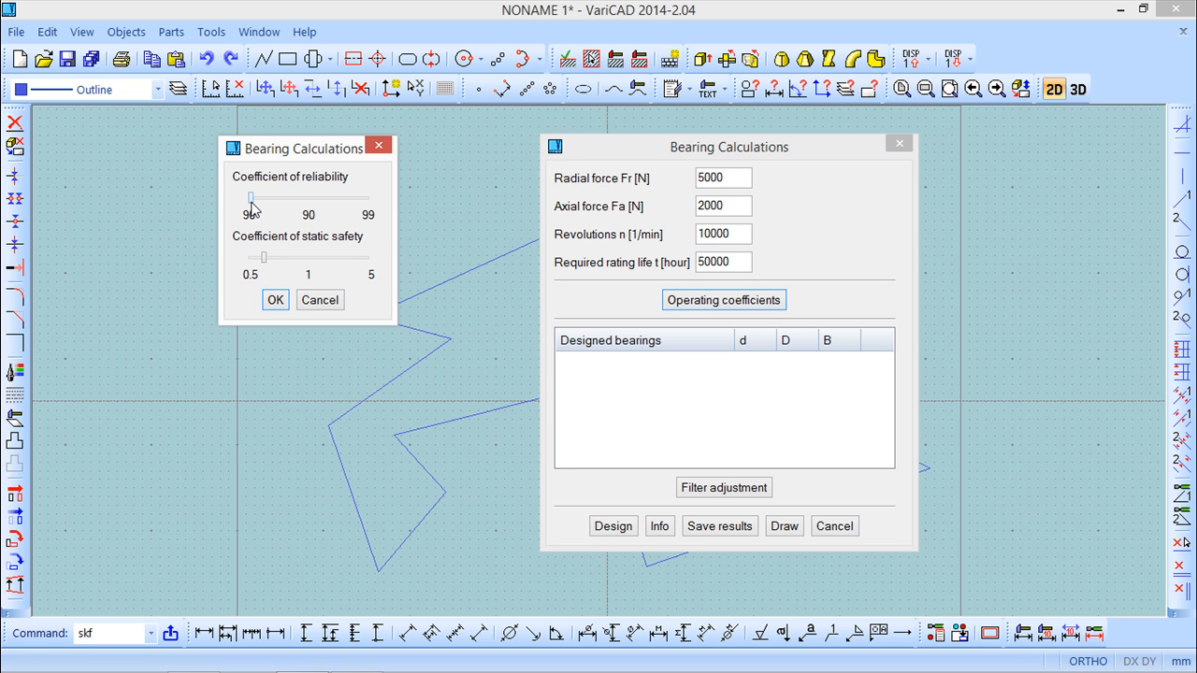
pyautogui.moveTo(251, 207); pyautogui.dragTo(289, 203)
pyautogui.moveTo(265, 262)
pyautogui.mouseDown()
pyautogui.moveTo(360, 260)
pyautogui.moveTo(284, 263)
pyautogui.mouseUp()
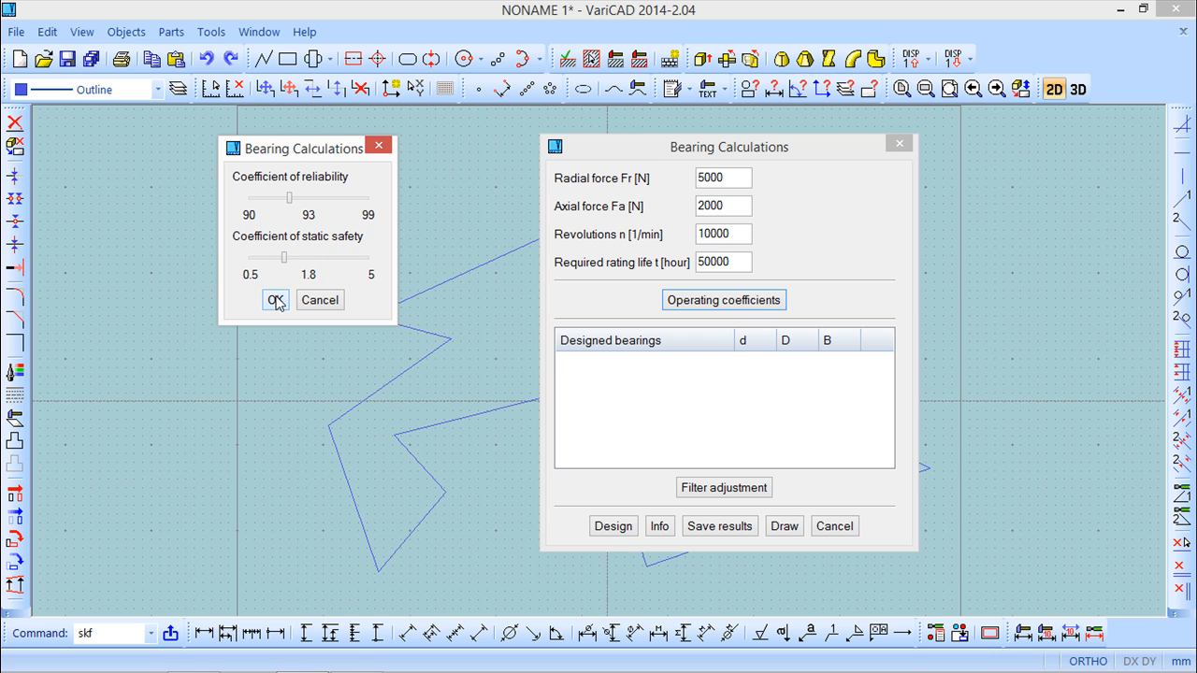
pyautogui.click(274, 300)
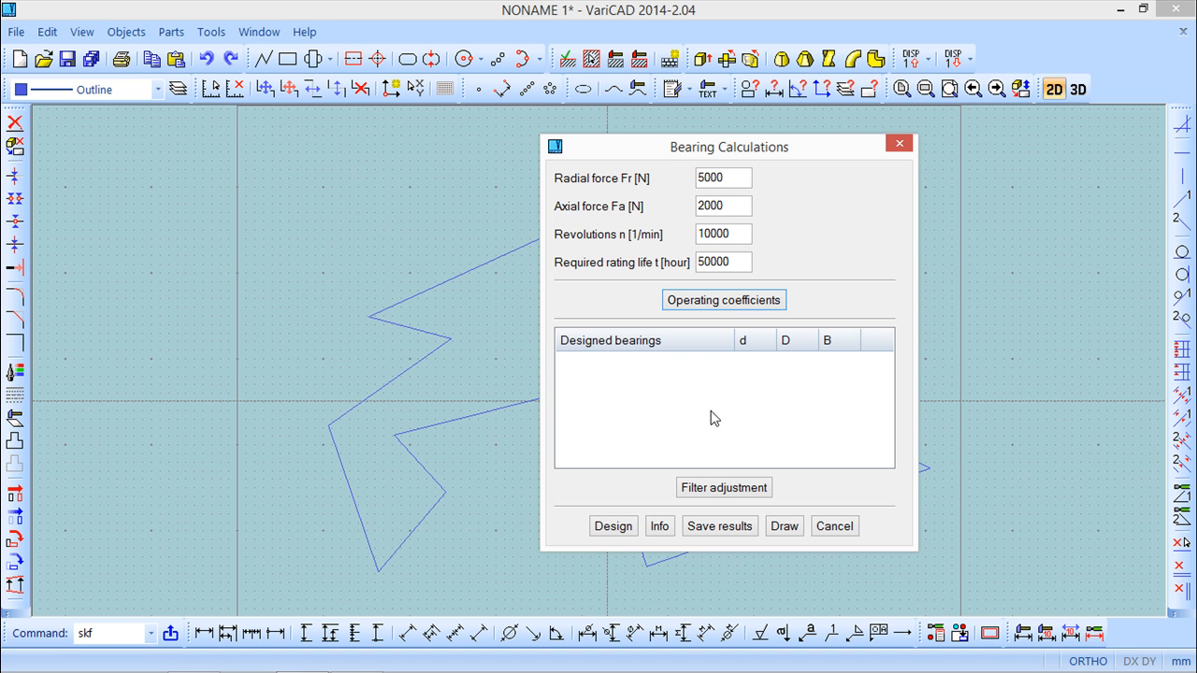
# Accept the bearing filter without any size limits or selected types, and run the bearing design.
pyautogui.click(722, 489)
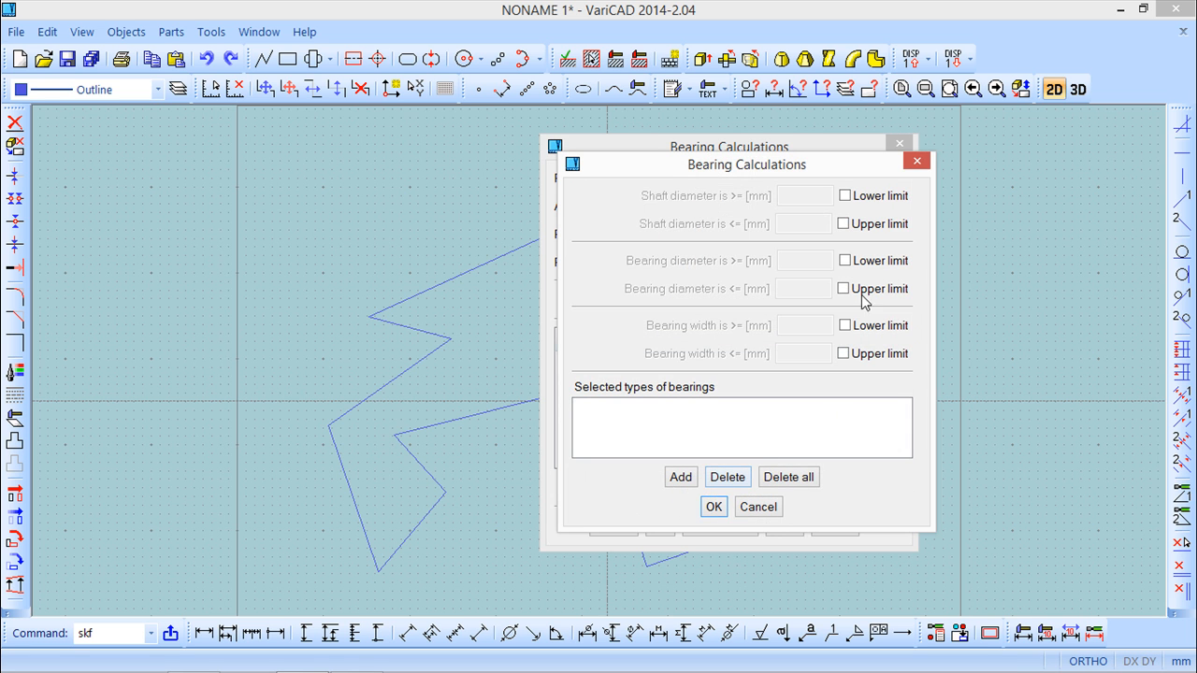
pyautogui.moveTo(835, 169); pyautogui.dragTo(486, 162)
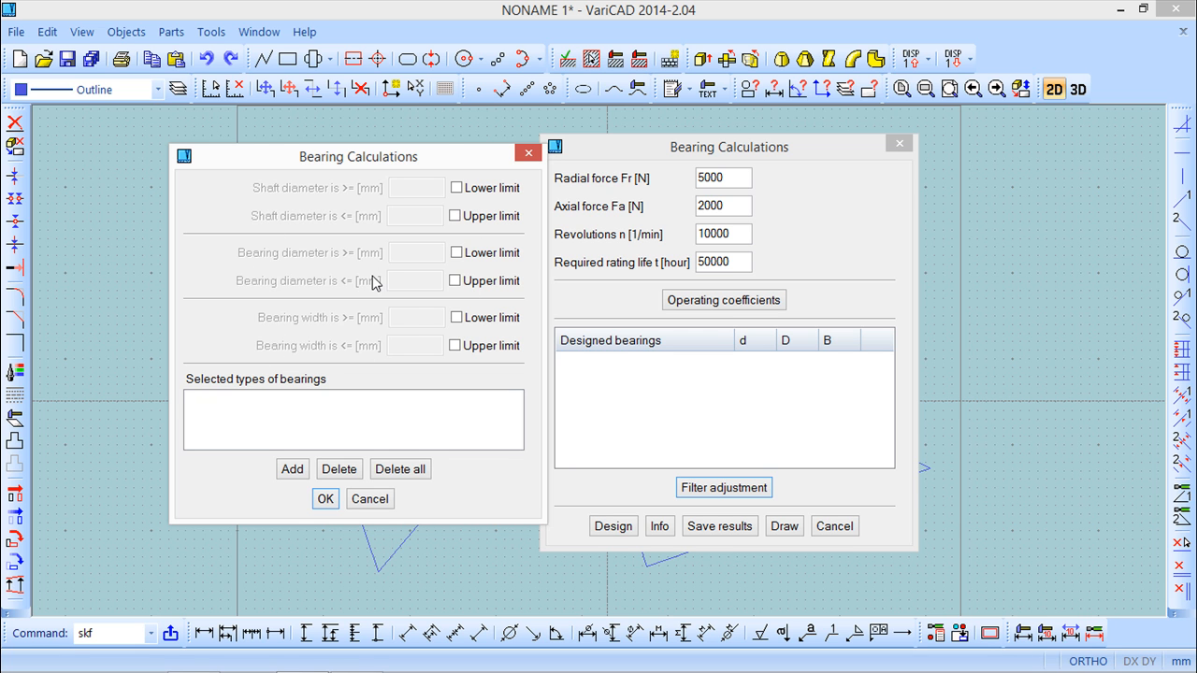
pyautogui.click(325, 499)
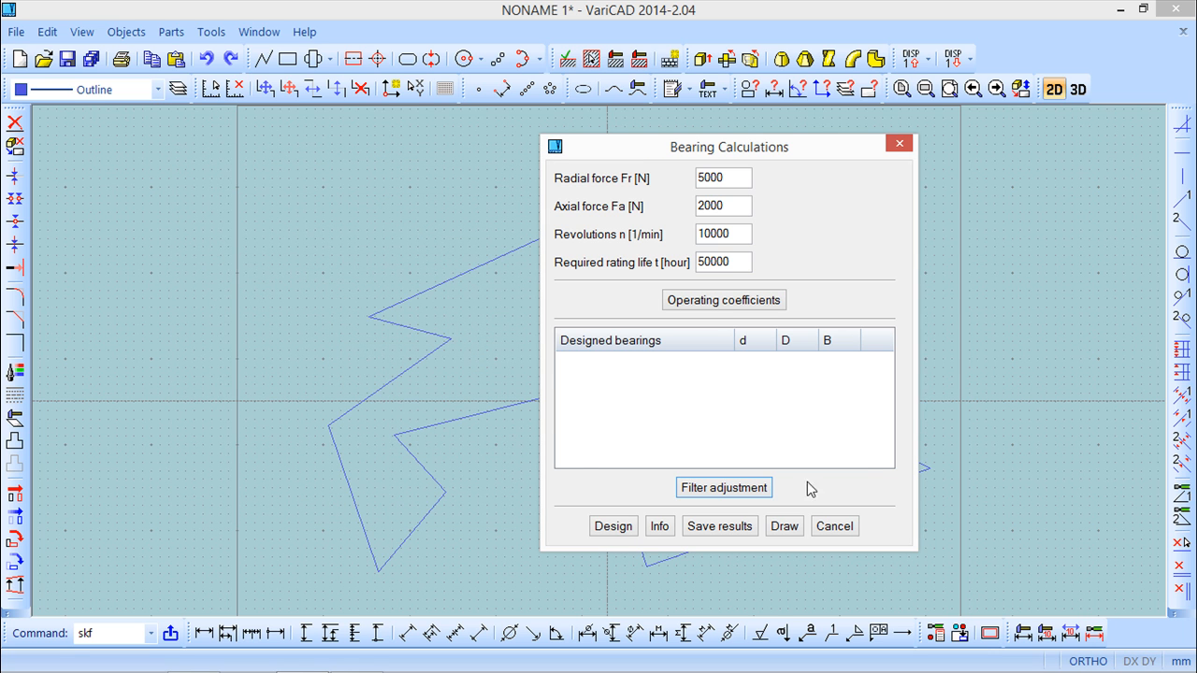
pyautogui.click(613, 528)
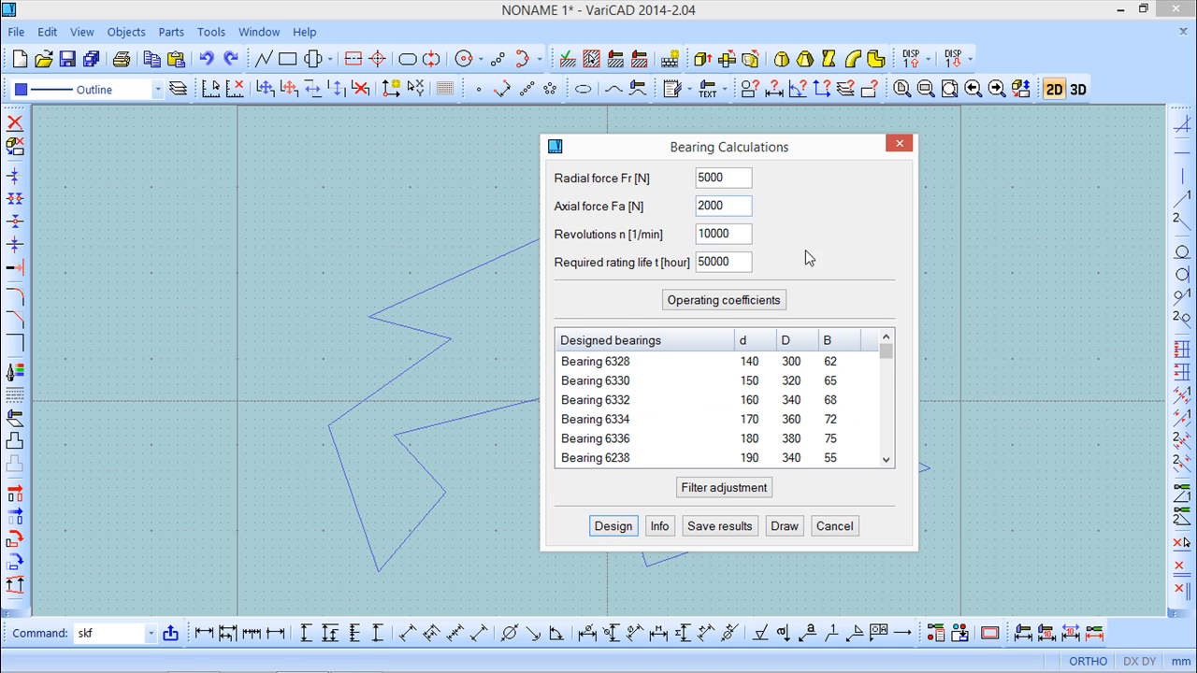
pyautogui.moveTo(886, 352)
pyautogui.mouseDown()
pyautogui.moveTo(898, 455)
pyautogui.moveTo(891, 348)
pyautogui.mouseUp()
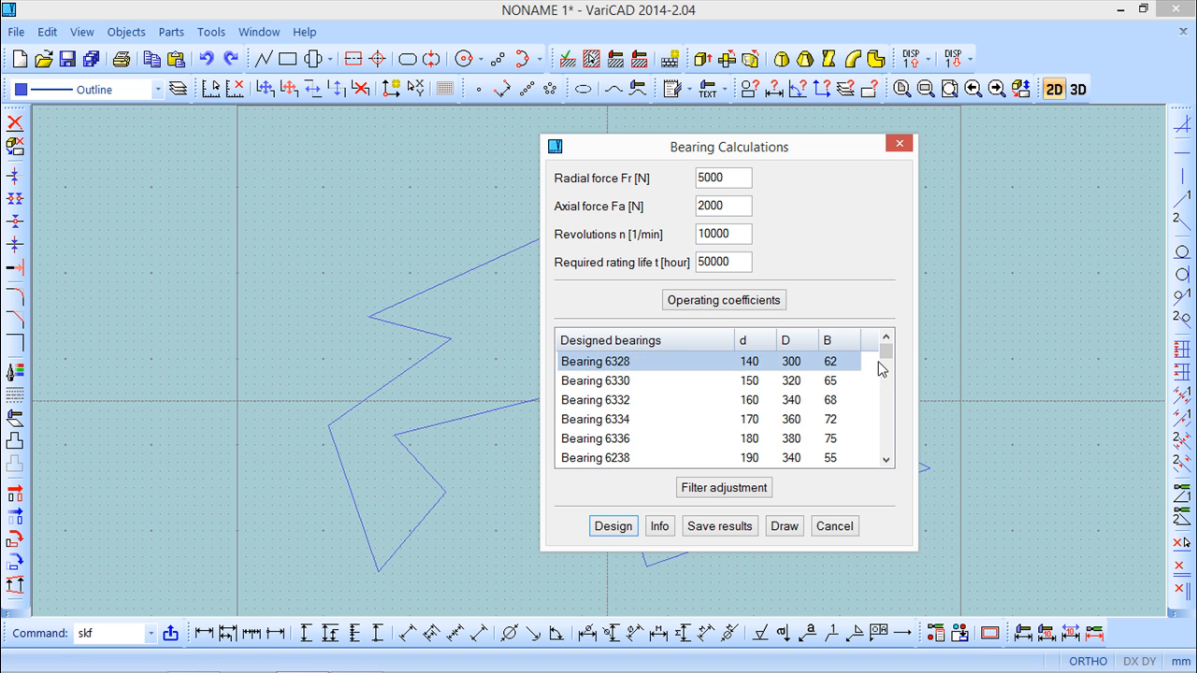
# Choose Bearing 6332 from the designed bearings and review its detailed calculation results.
pyautogui.click(591, 403)
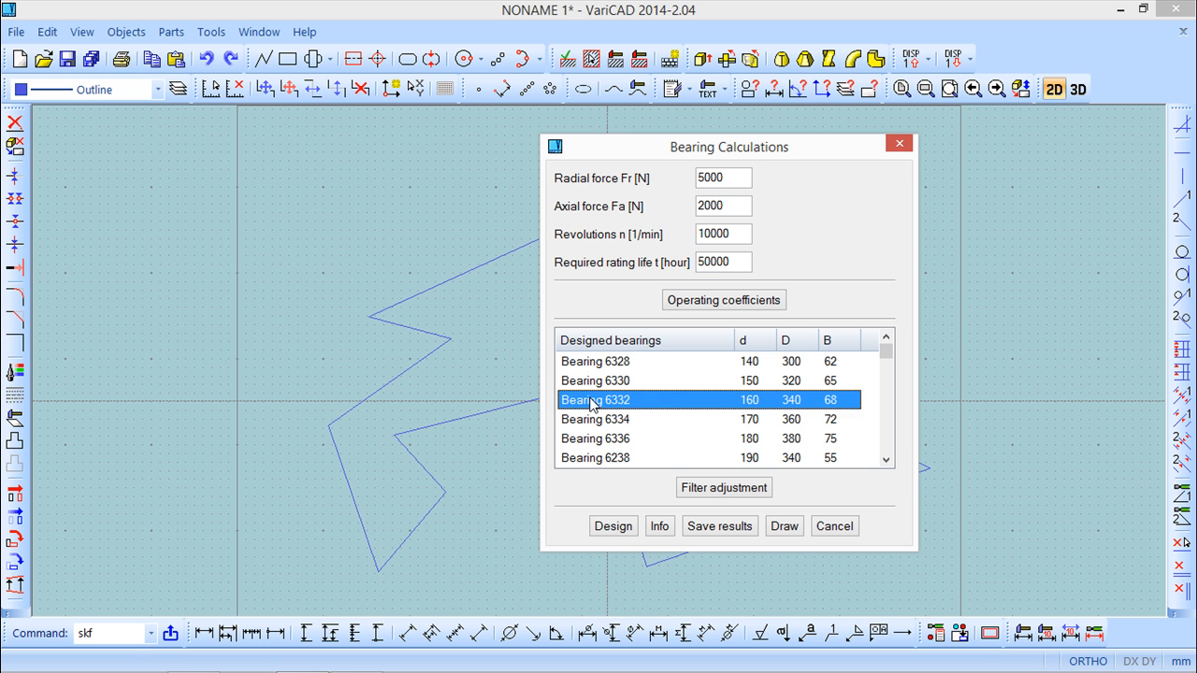
pyautogui.click(660, 526)
pyautogui.moveTo(717, 169); pyautogui.dragTo(244, 139)
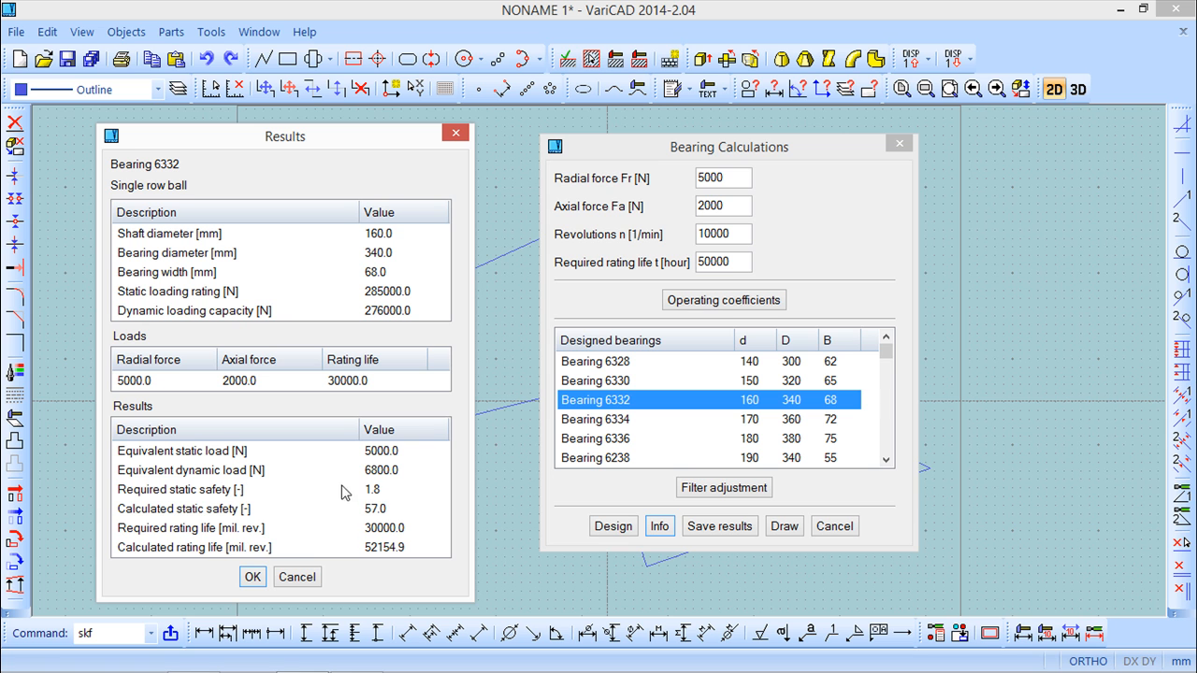
pyautogui.click(254, 587)
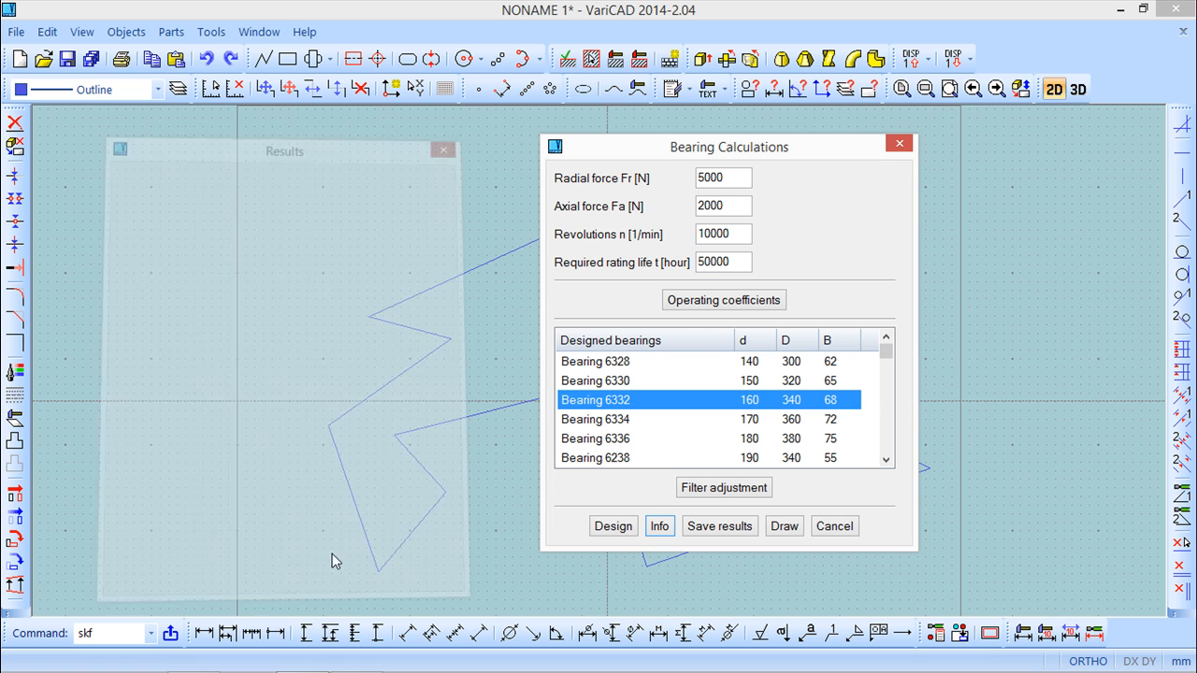
pyautogui.moveTo(884, 363)
pyautogui.mouseDown()
pyautogui.moveTo(889, 404)
pyautogui.moveTo(889, 352)
pyautogui.mouseUp()
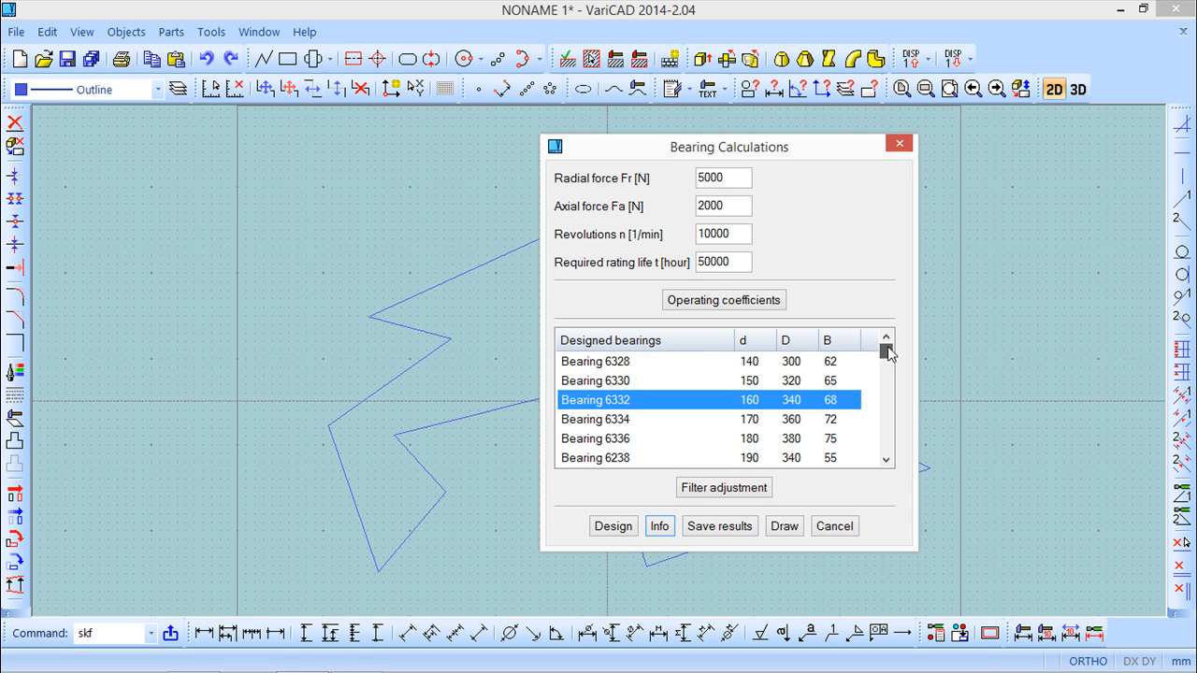
# Insert bearing 160-6332 as a detailed complete section to the left of the outline, and close the bearing calculation.
pyautogui.click(785, 526)
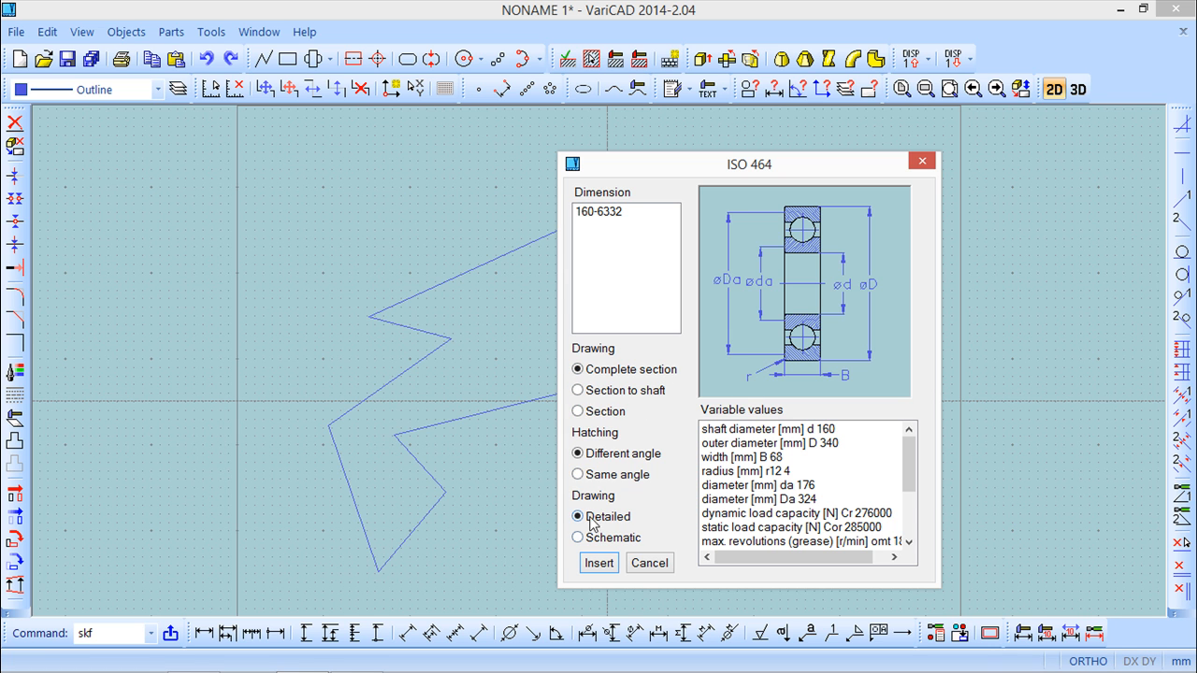
pyautogui.click(598, 564)
pyautogui.scroll(-3, 295, 365)
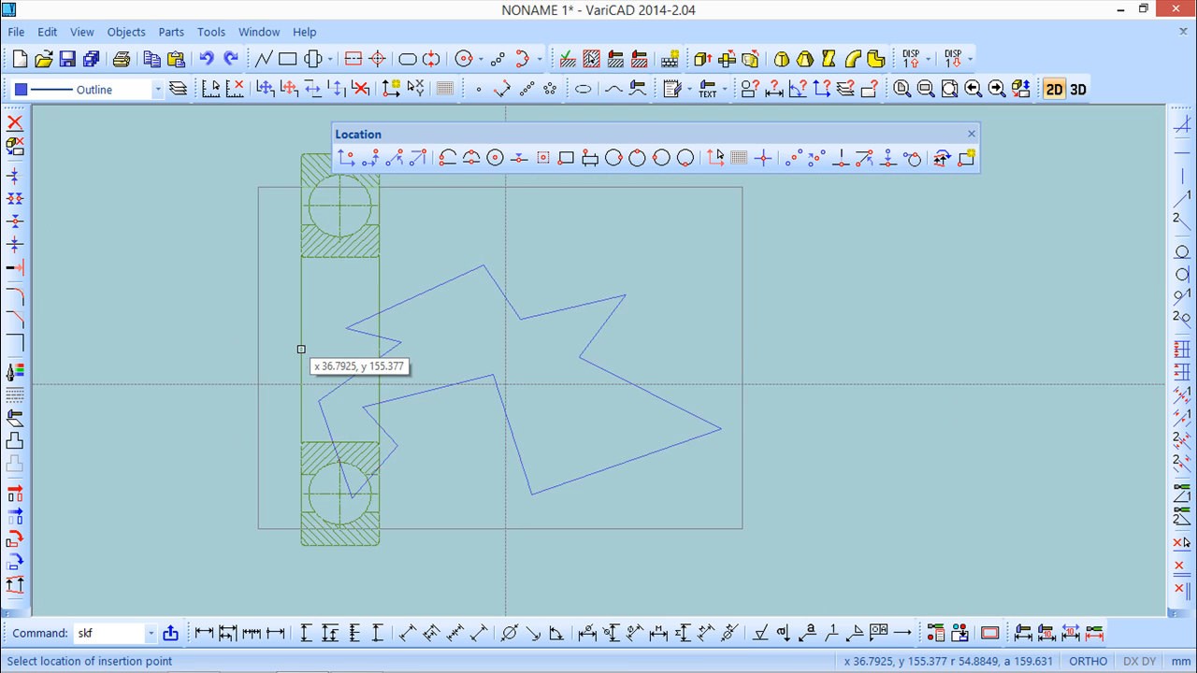
pyautogui.click(172, 347)
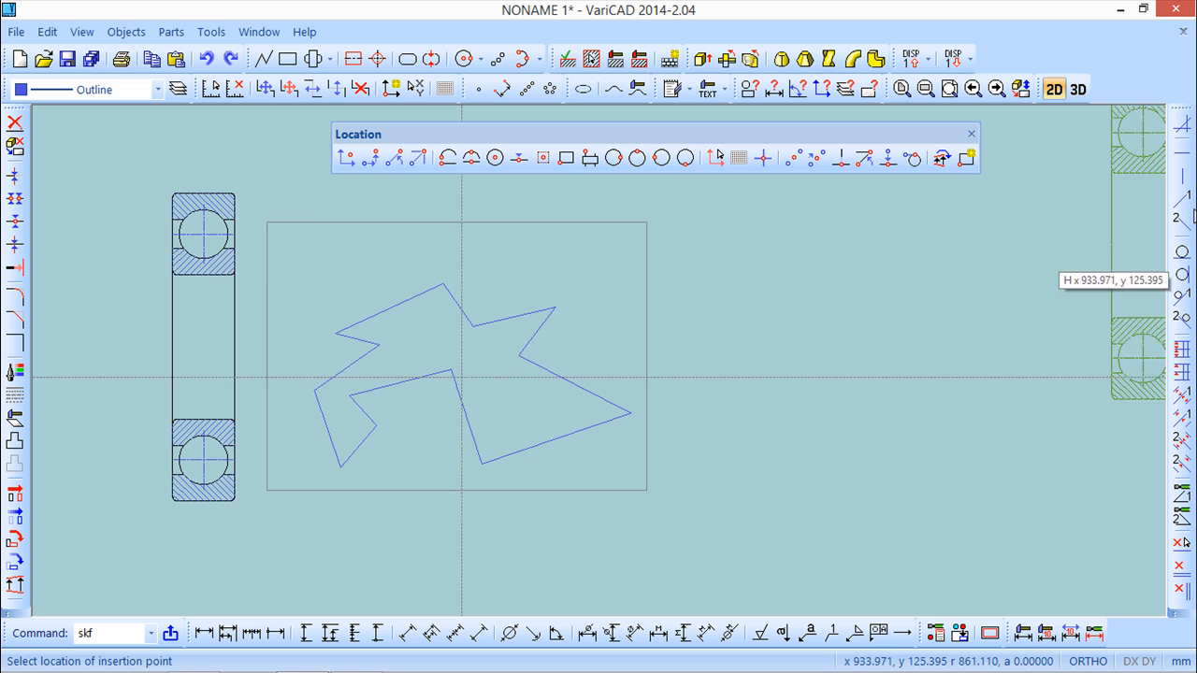
pyautogui.click(971, 133)
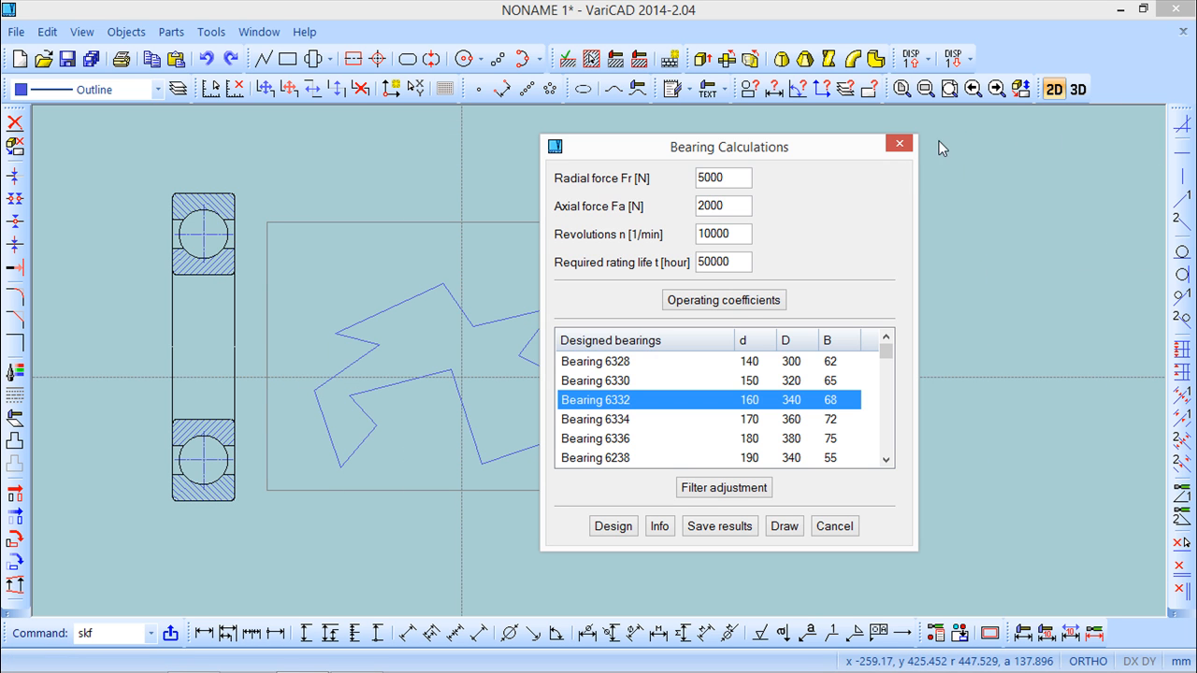
pyautogui.click(900, 148)
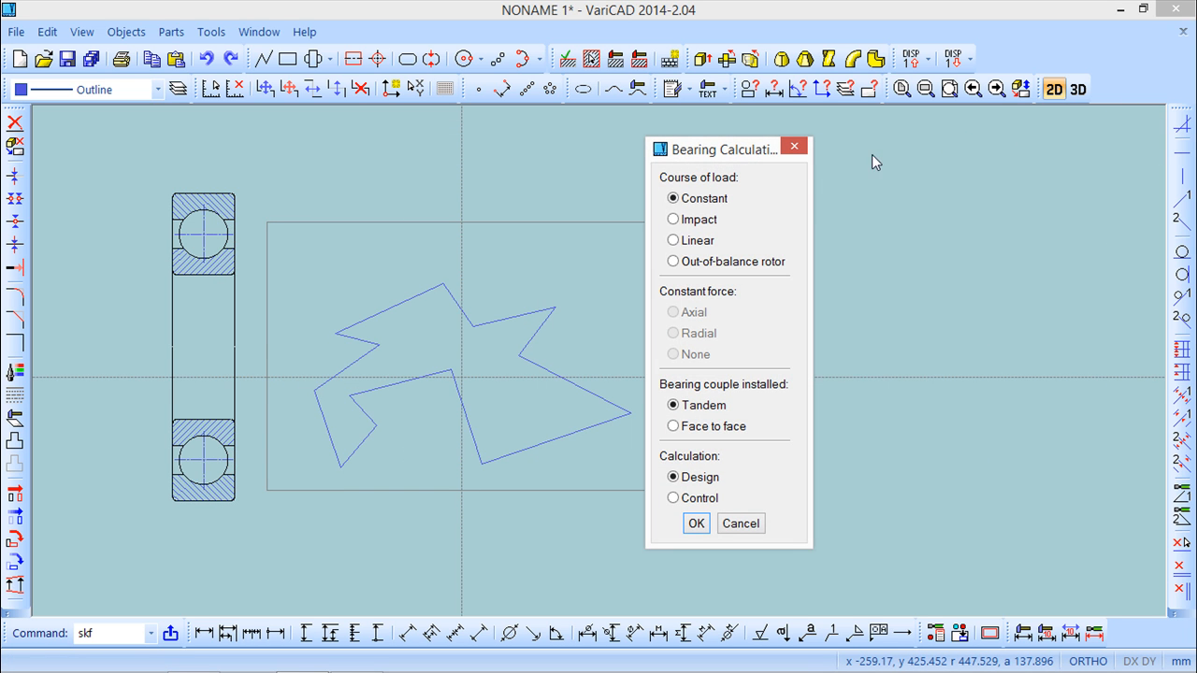
pyautogui.click(794, 149)
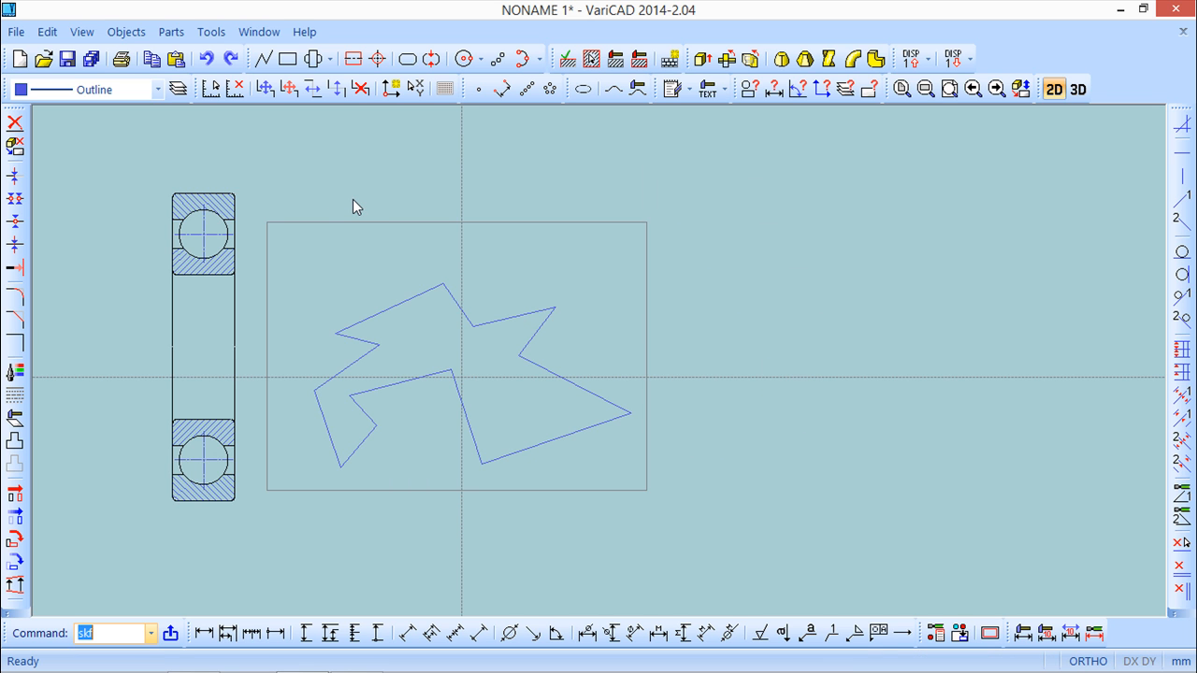
# Start a Shafts and Beams calculation for a 5000 mm beam with 400 MPa allowable stress, 10 beam elements and load intensity division 20.
pyautogui.click(126, 32)
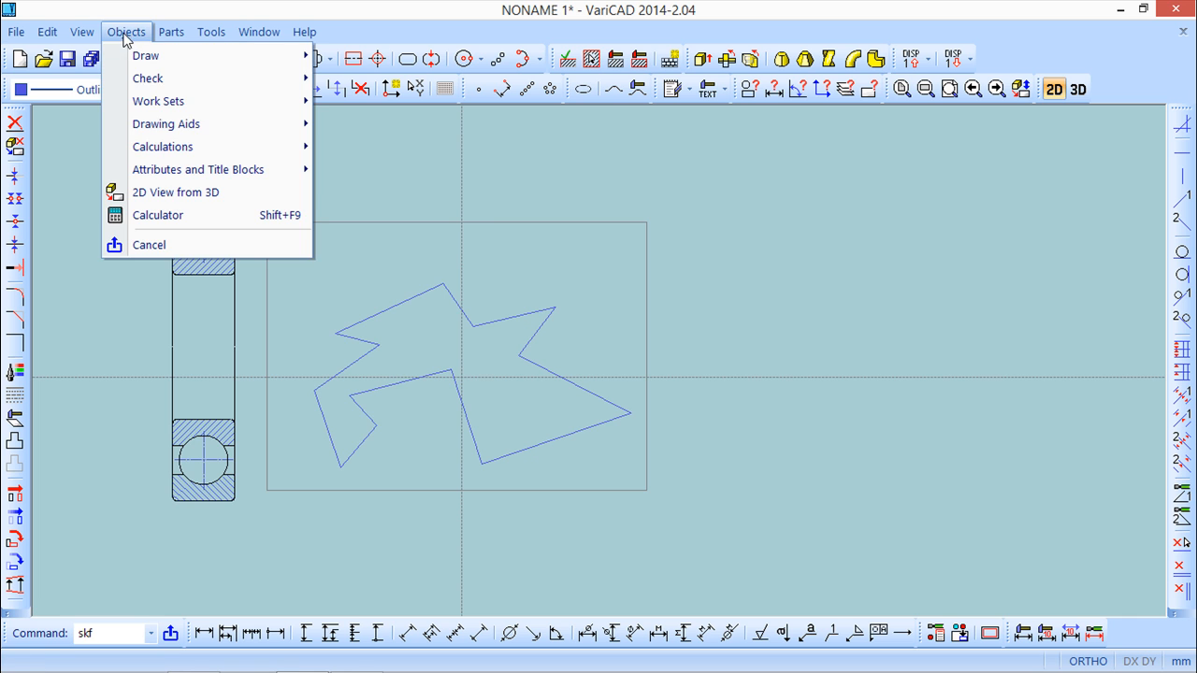
pyautogui.moveTo(163, 153)
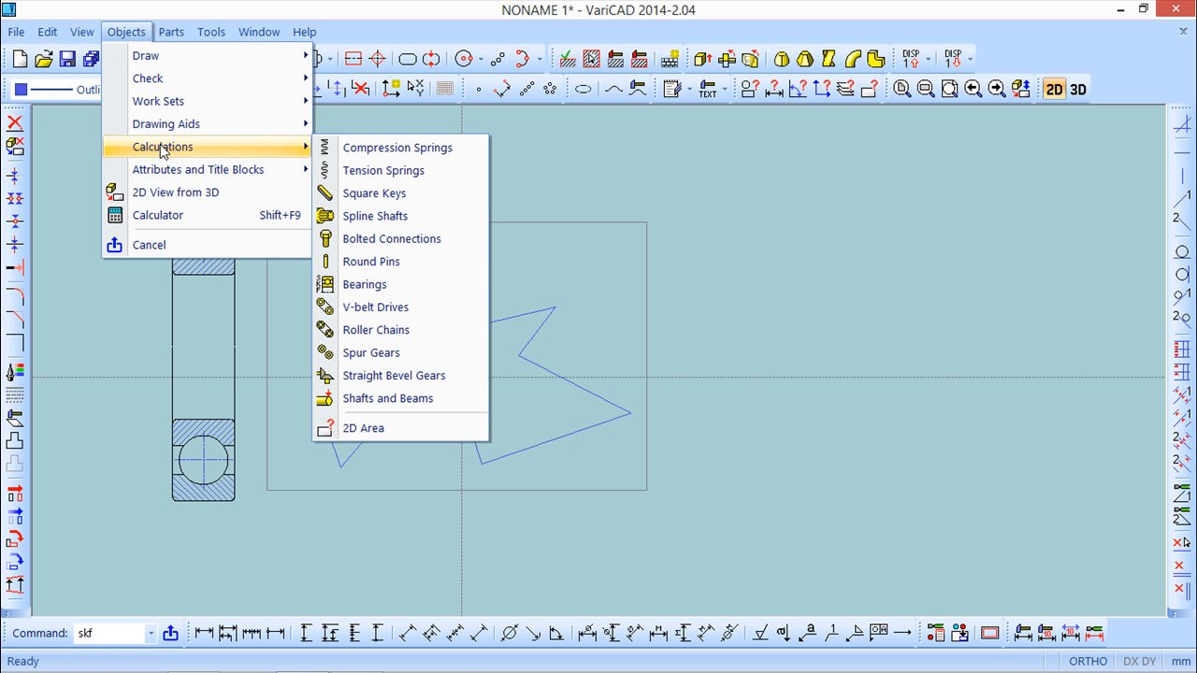
pyautogui.click(387, 398)
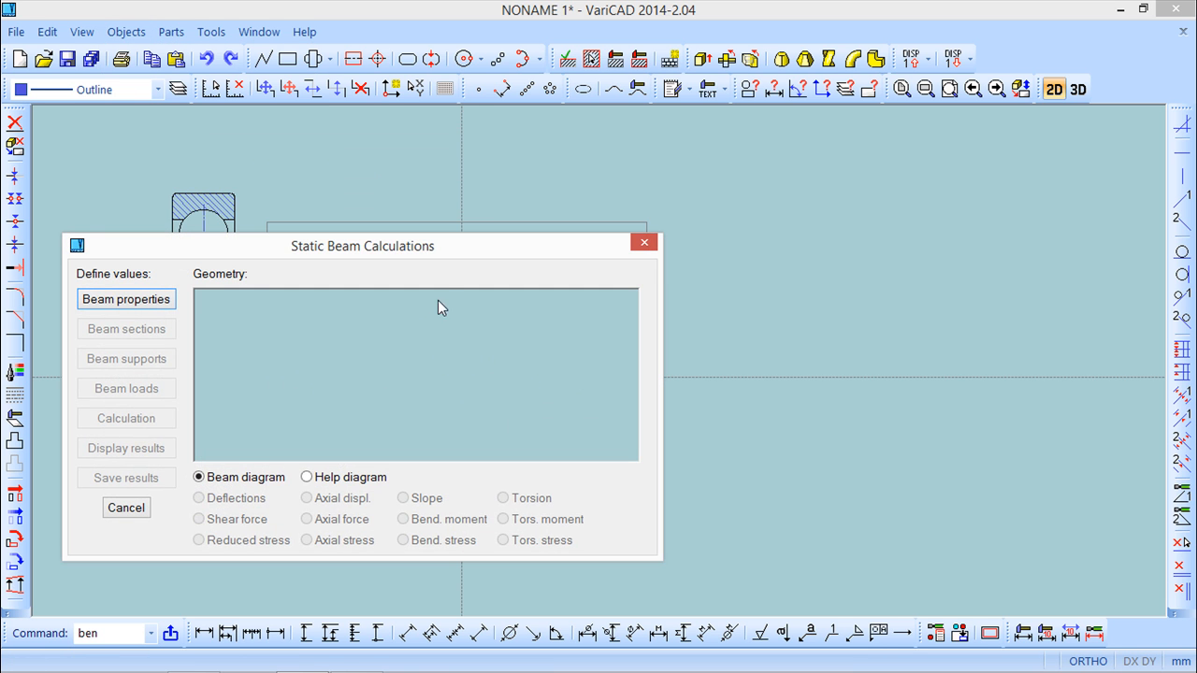
pyautogui.moveTo(454, 250)
pyautogui.mouseDown()
pyautogui.moveTo(667, 182)
pyautogui.moveTo(859, 140)
pyautogui.moveTo(846, 130)
pyautogui.mouseUp()
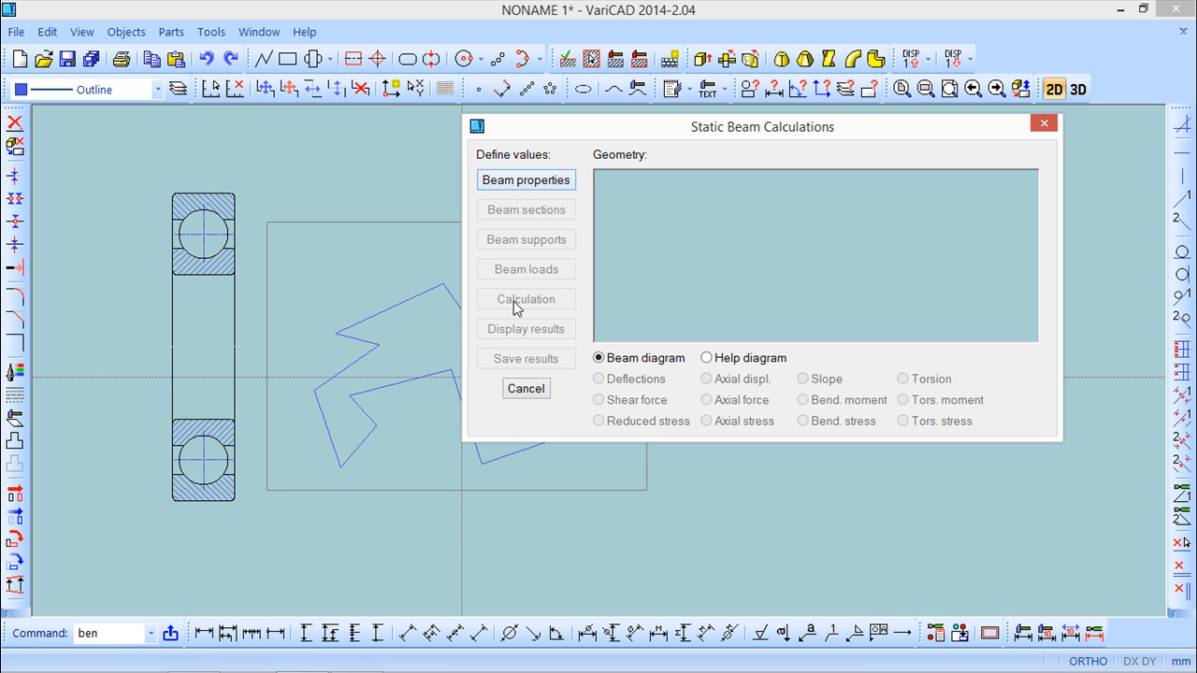
pyautogui.click(528, 180)
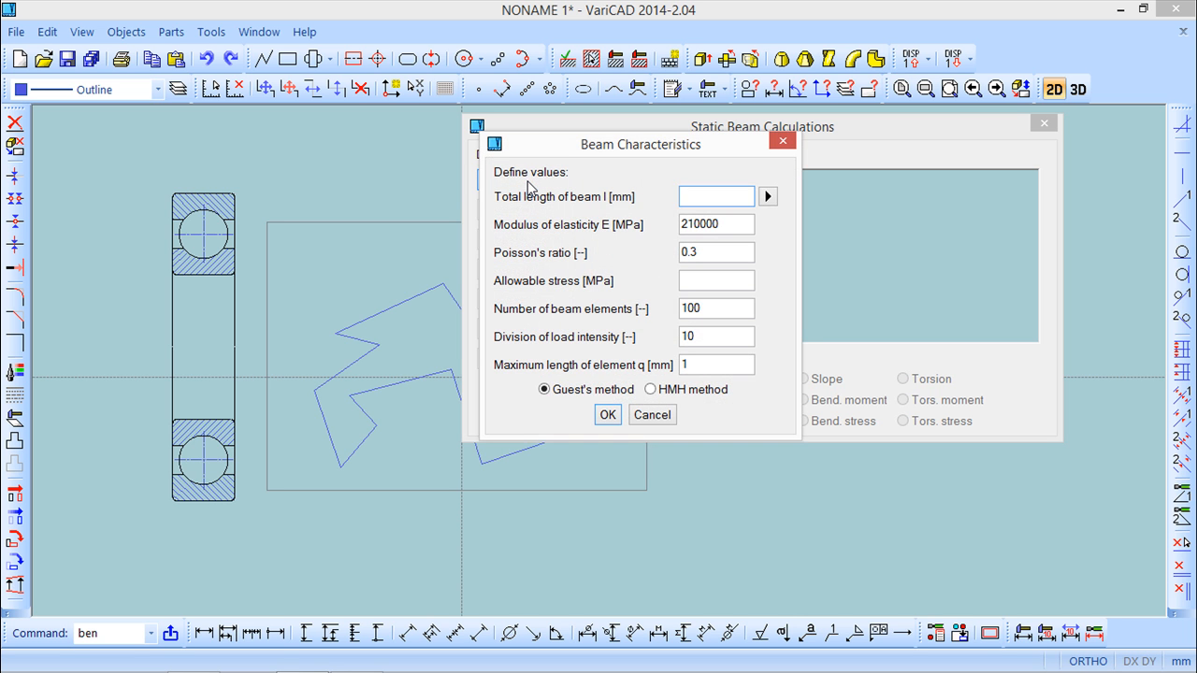
pyautogui.moveTo(615, 149); pyautogui.dragTo(308, 174)
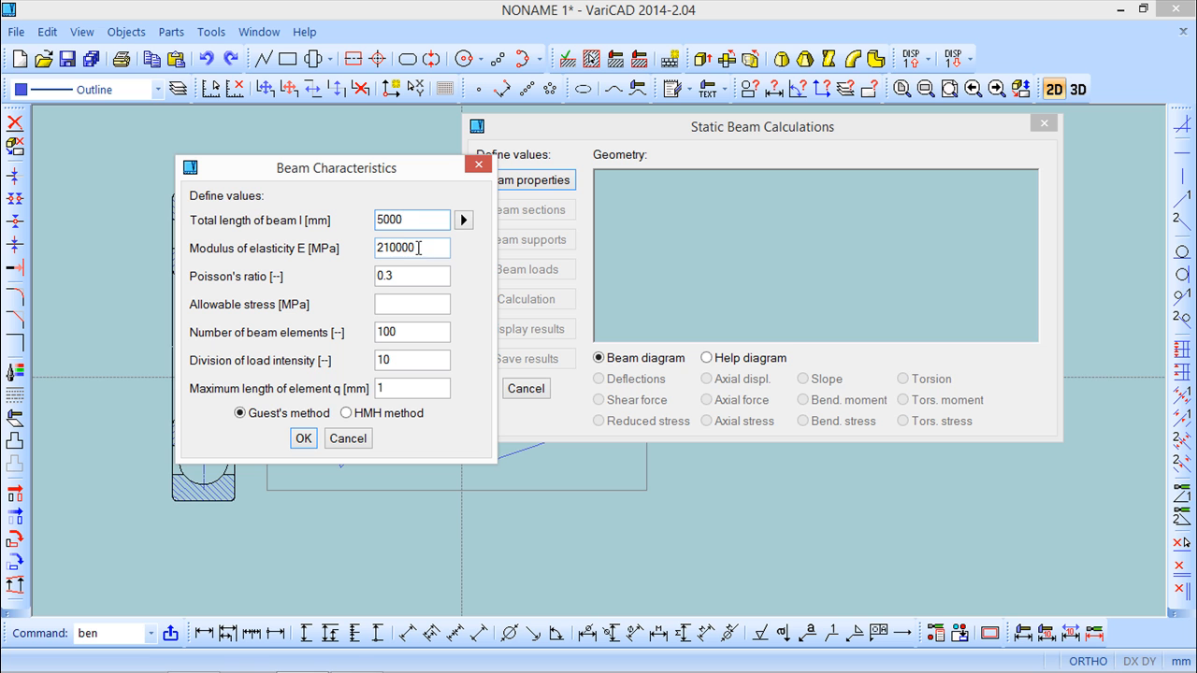
pyautogui.click(403, 305)
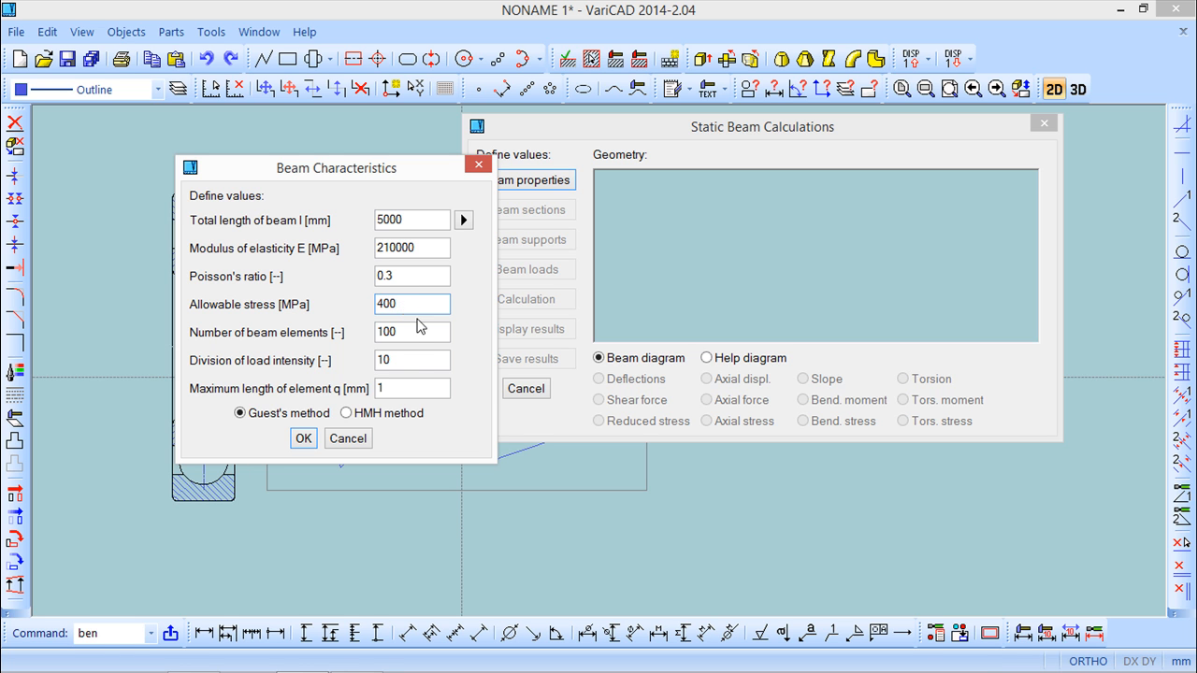
pyautogui.press('Tab')
pyautogui.write('10')
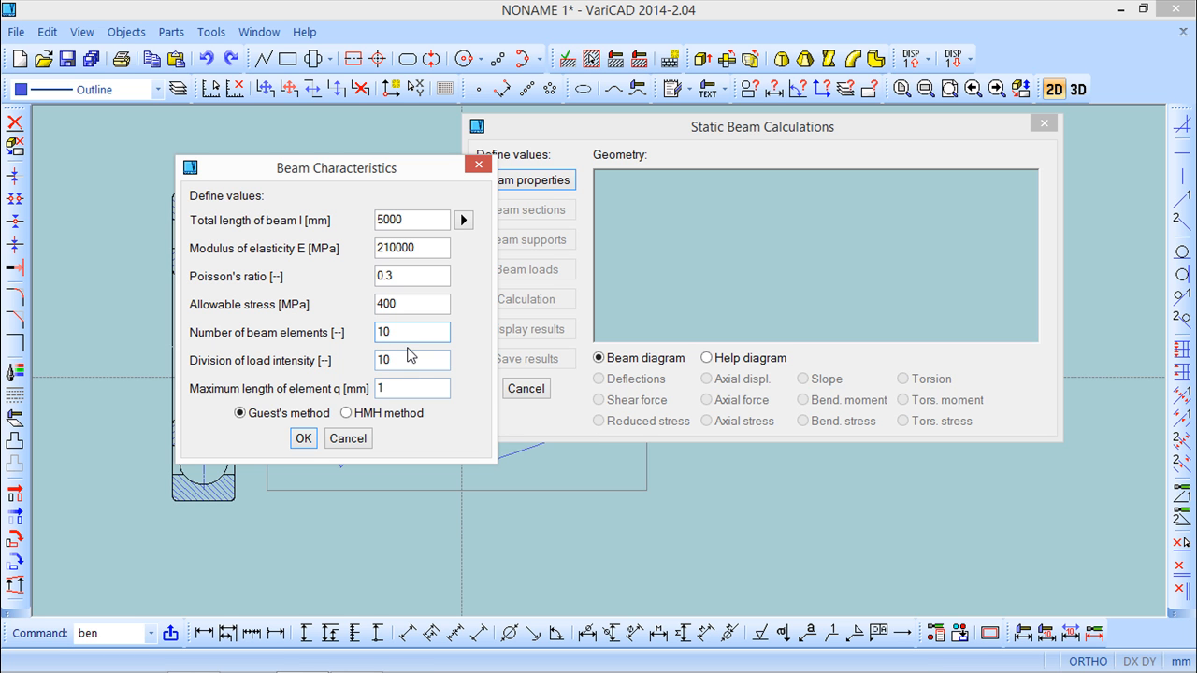
pyautogui.write('20')
pyautogui.click(304, 439)
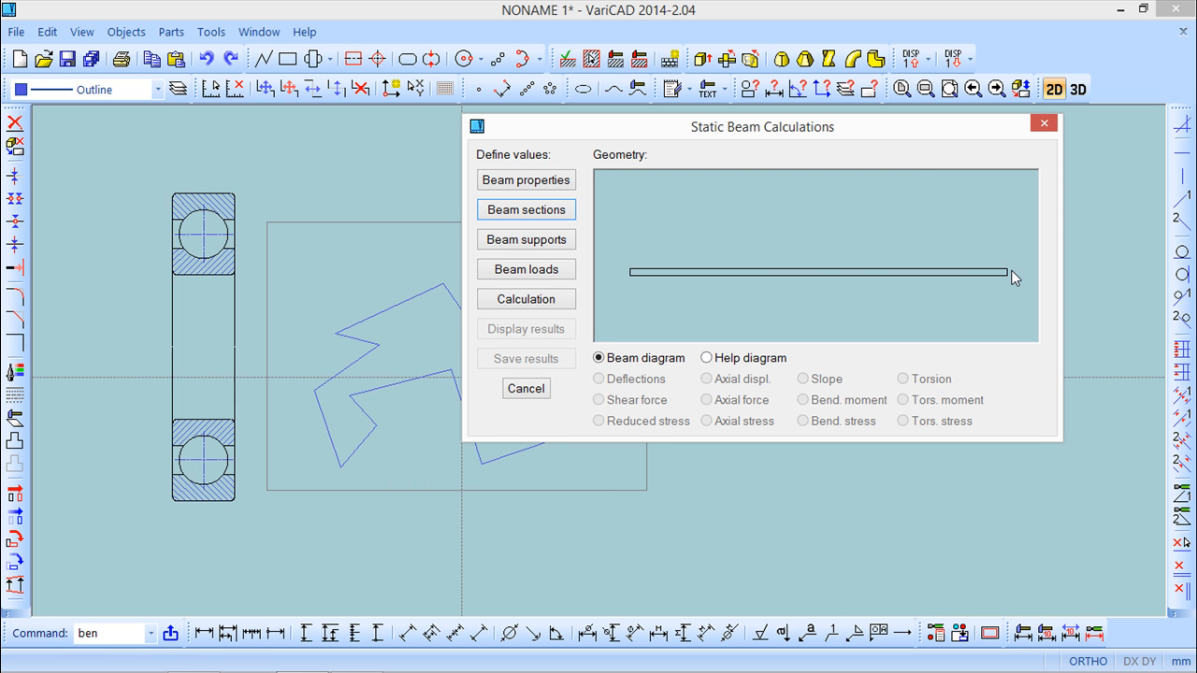
# Define the beam section as a tube with 30 mm diameter, 3 mm thickness and 5000 mm section length.
pyautogui.click(527, 211)
pyautogui.click(576, 408)
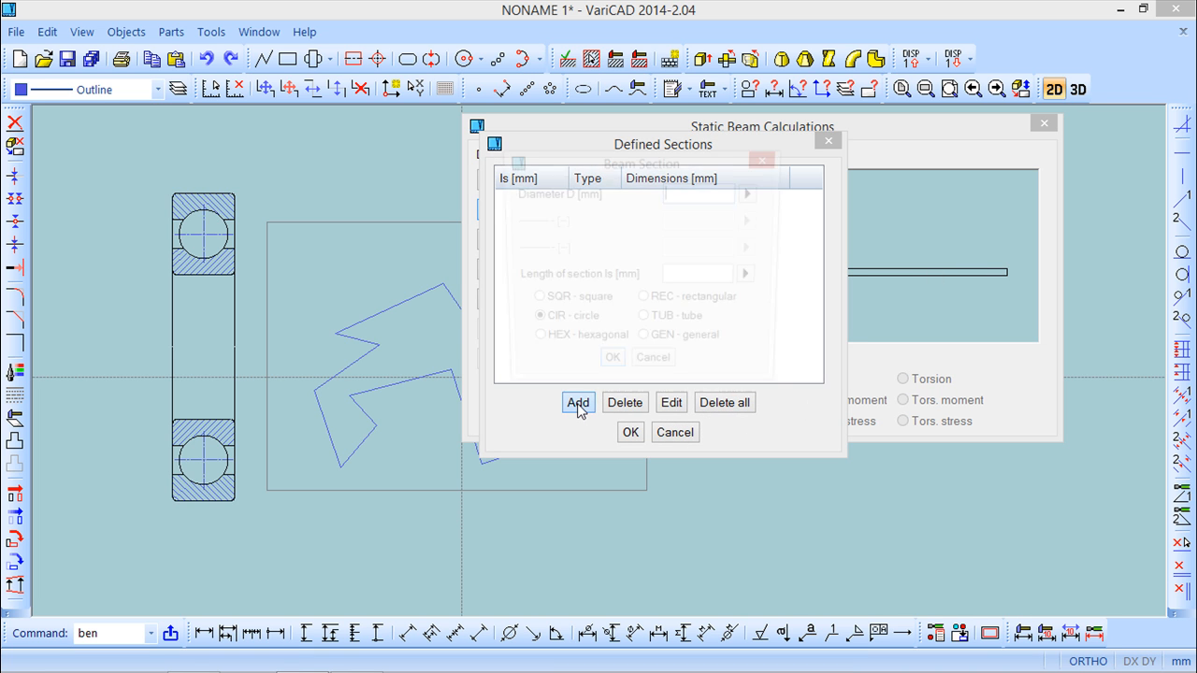
pyautogui.moveTo(617, 167); pyautogui.dragTo(337, 186)
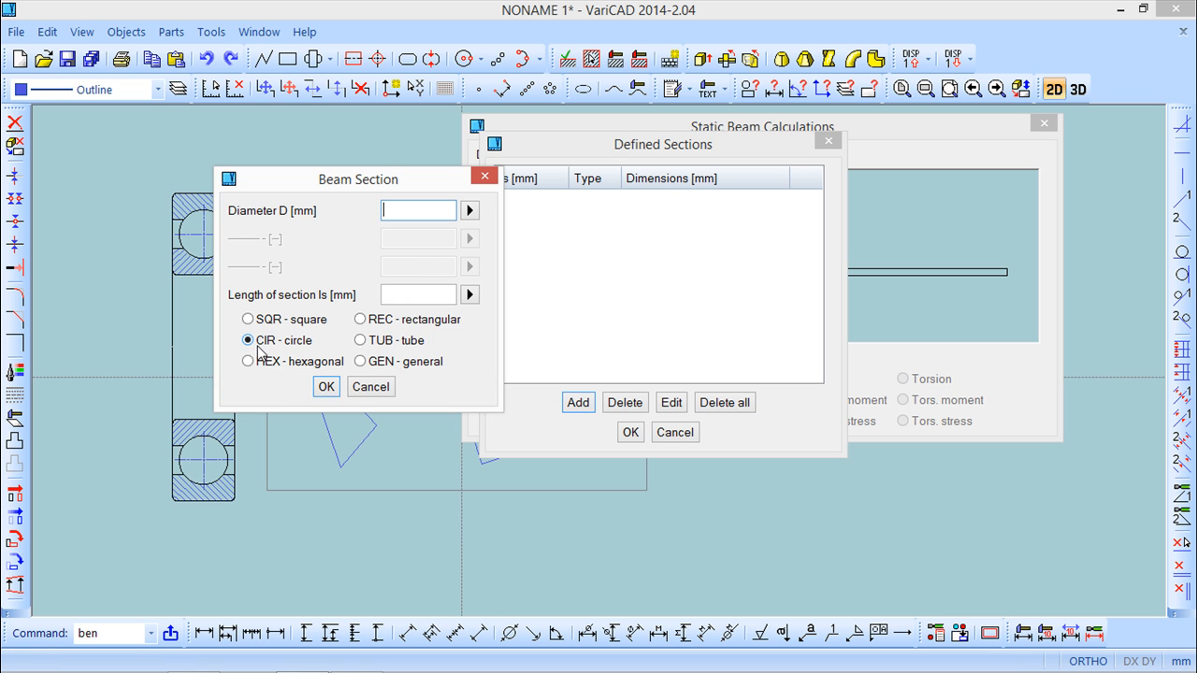
pyautogui.click(361, 342)
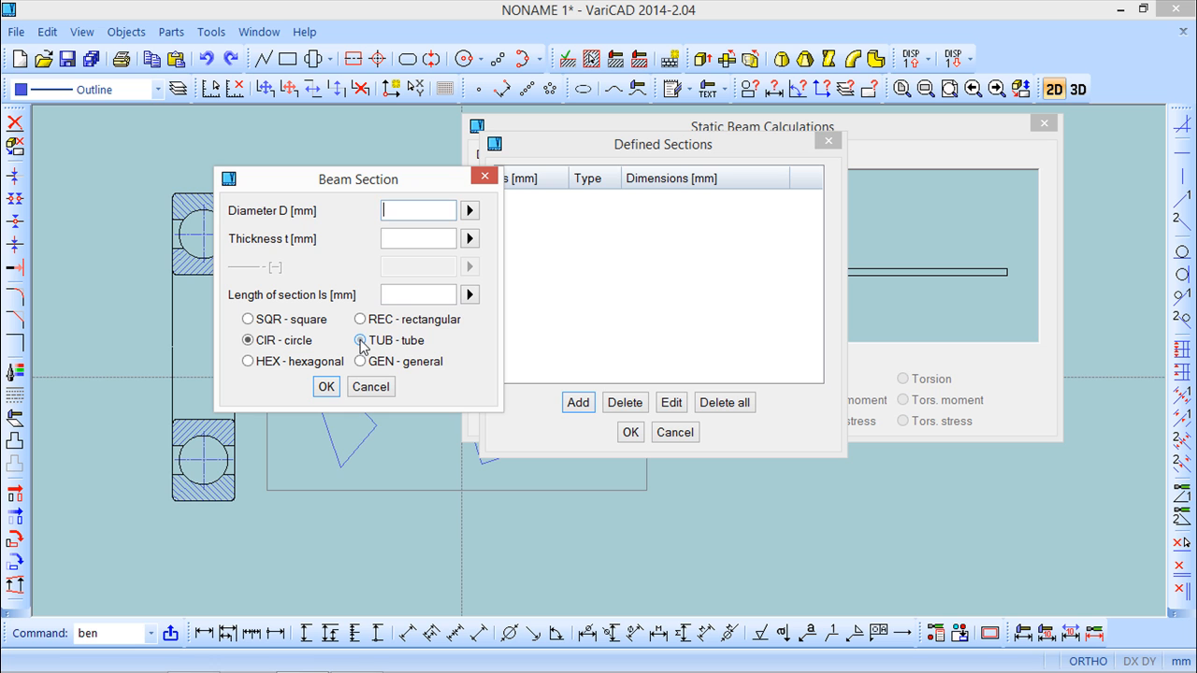
pyautogui.click(394, 239)
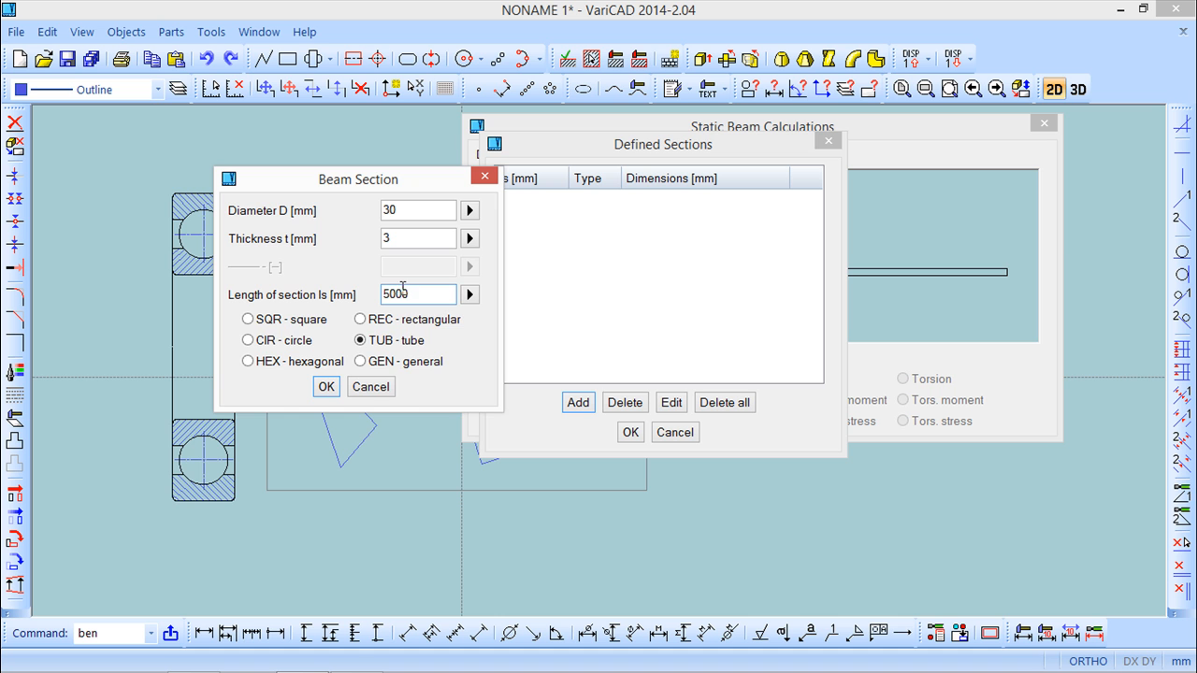
pyautogui.click(325, 386)
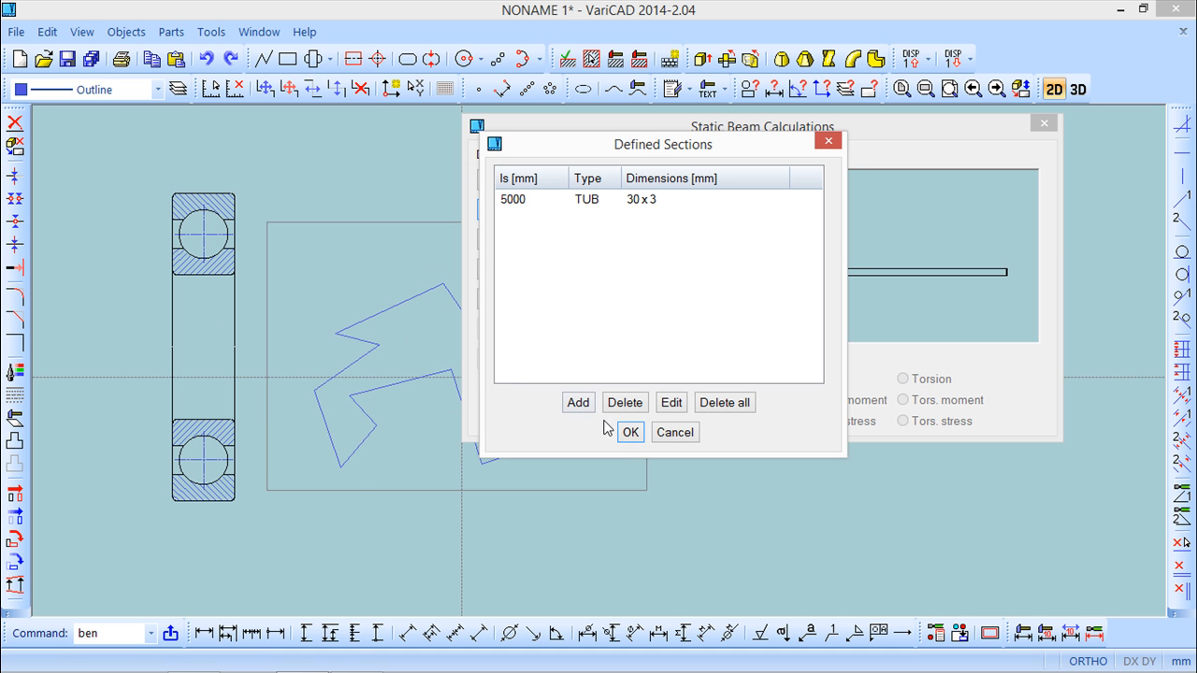
pyautogui.click(629, 432)
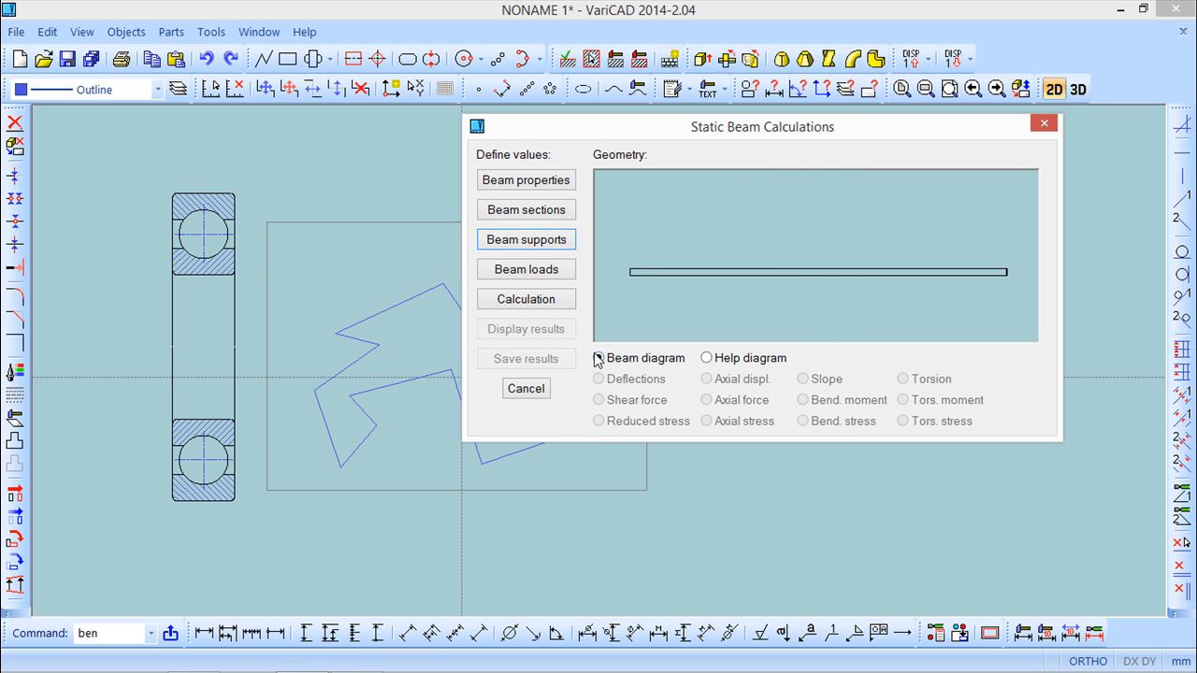
# Add a movable beam support at 1000 mm and an immovable support at 3000 mm, and accept the supports.
pyautogui.click(526, 240)
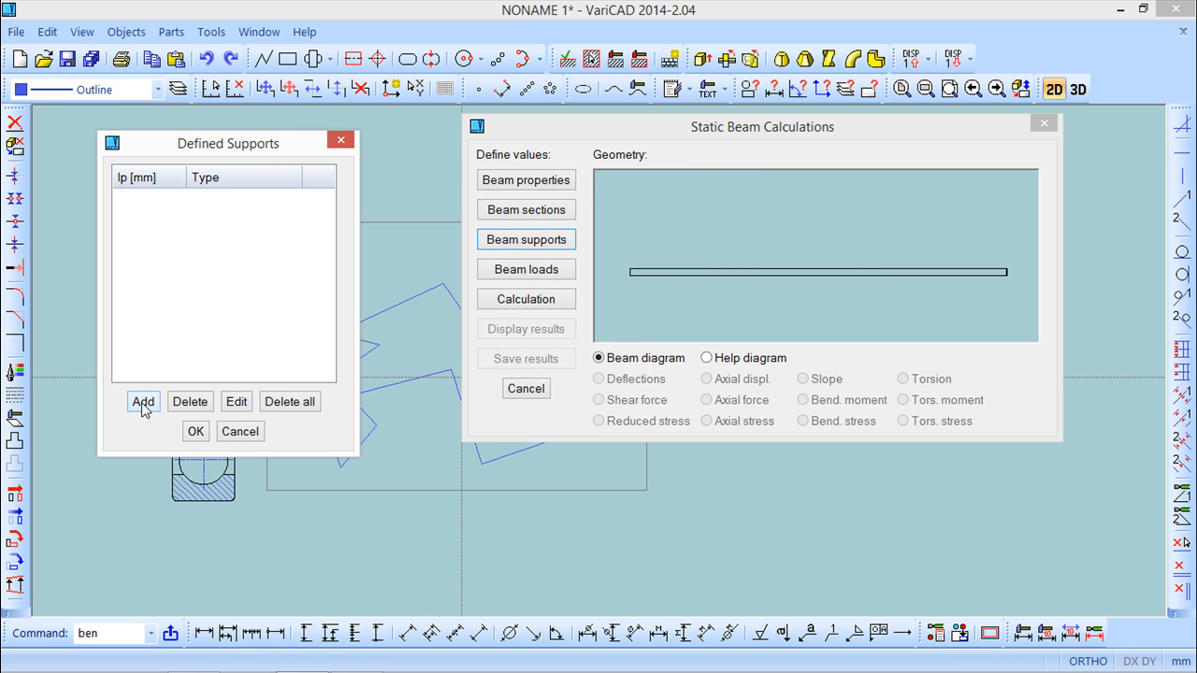
pyautogui.click(143, 404)
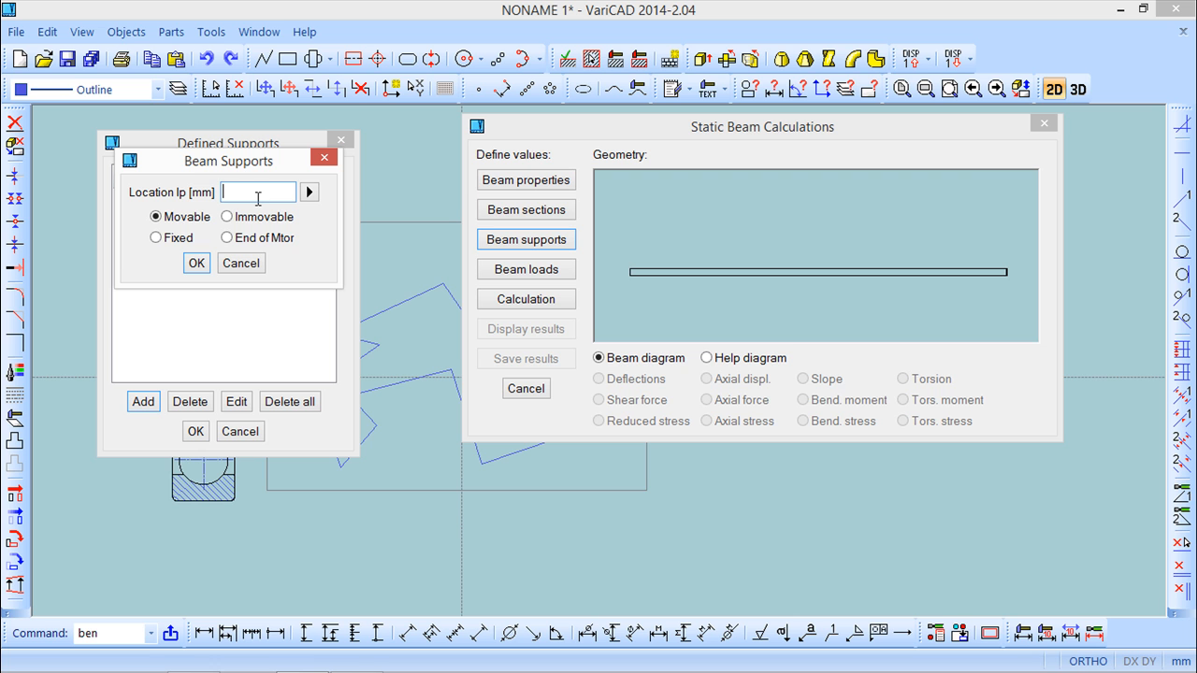
pyautogui.click(197, 263)
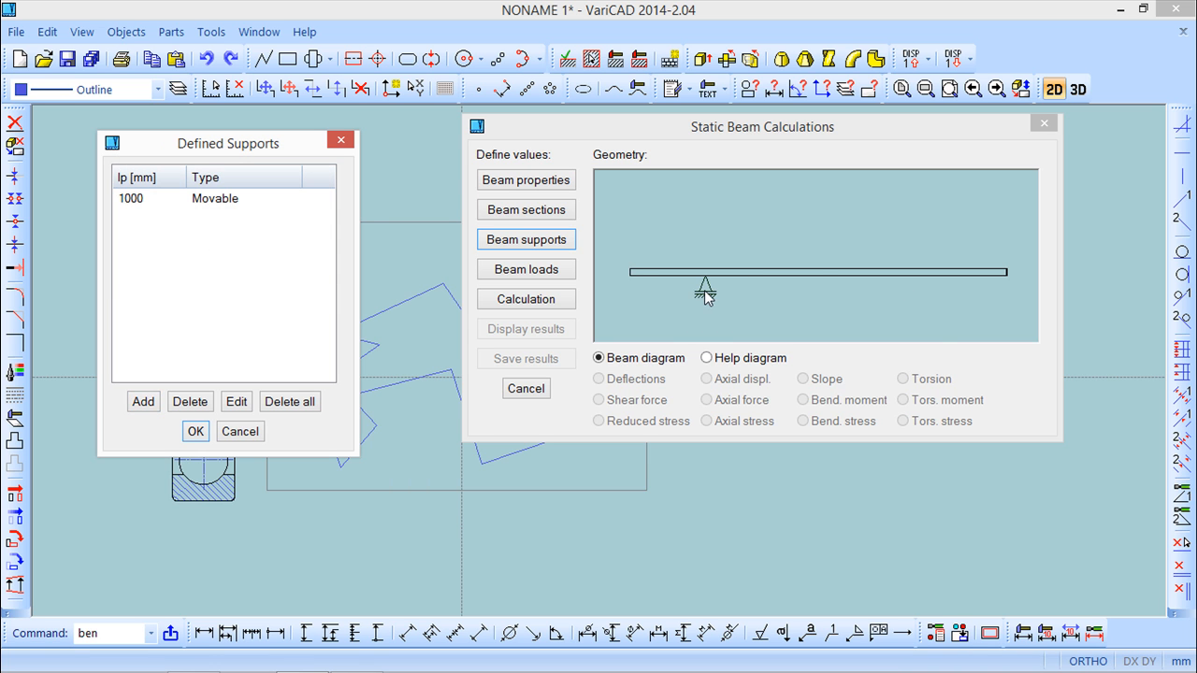
pyautogui.click(143, 402)
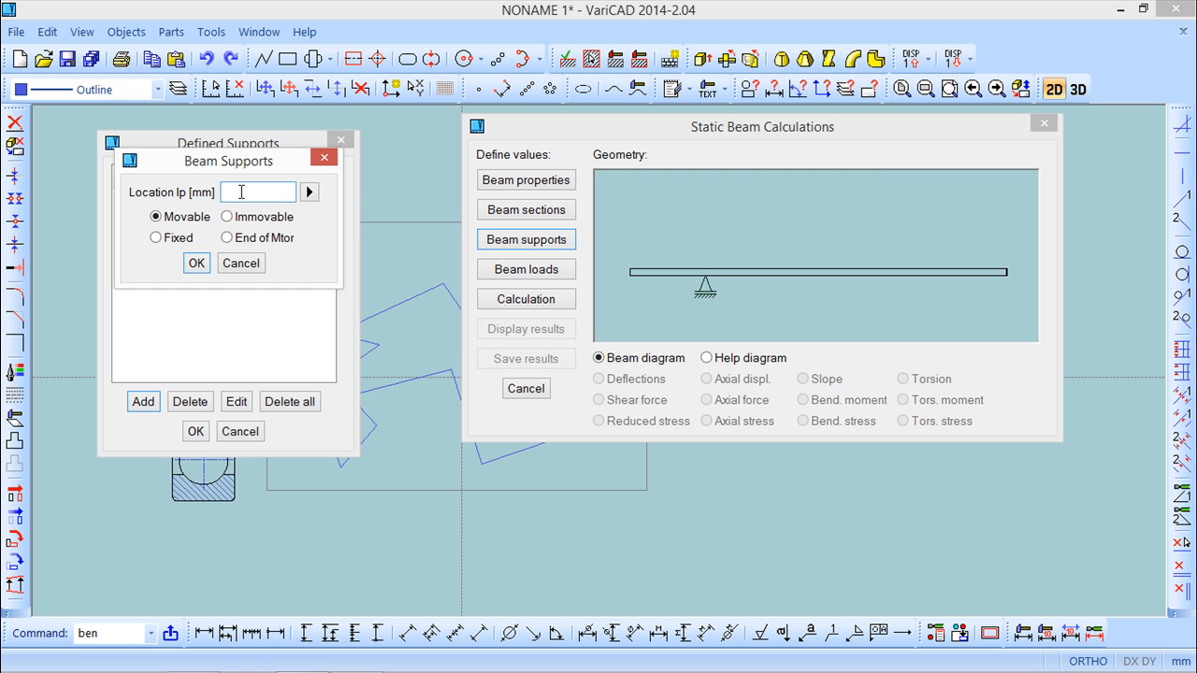
pyautogui.write('3000')
pyautogui.click(227, 217)
pyautogui.click(197, 264)
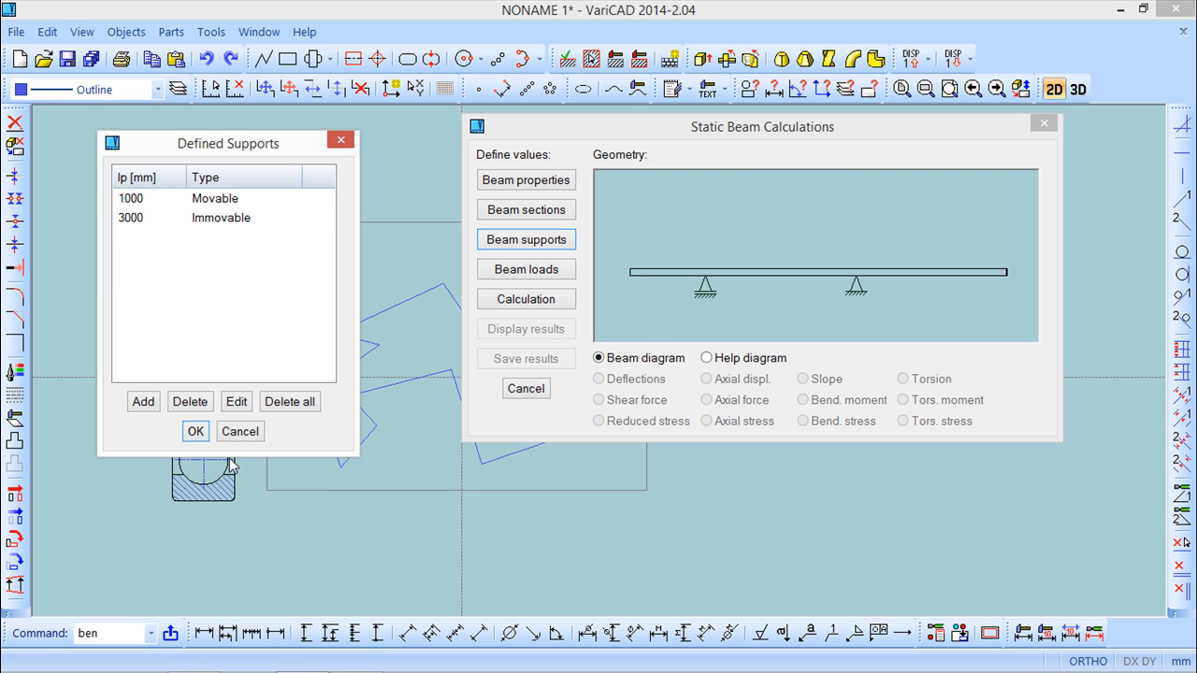
pyautogui.click(196, 432)
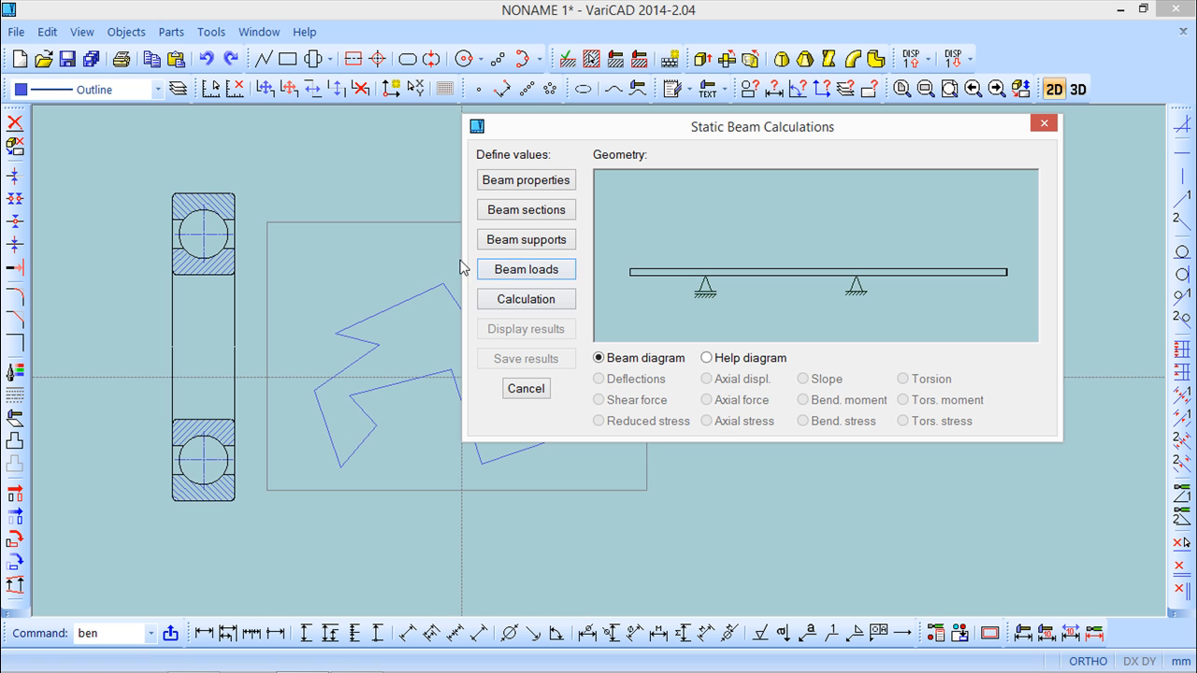
# Add a 5000 N force load at 30 degrees from the vertical axis, located at 1500 mm on the beam.
pyautogui.click(525, 270)
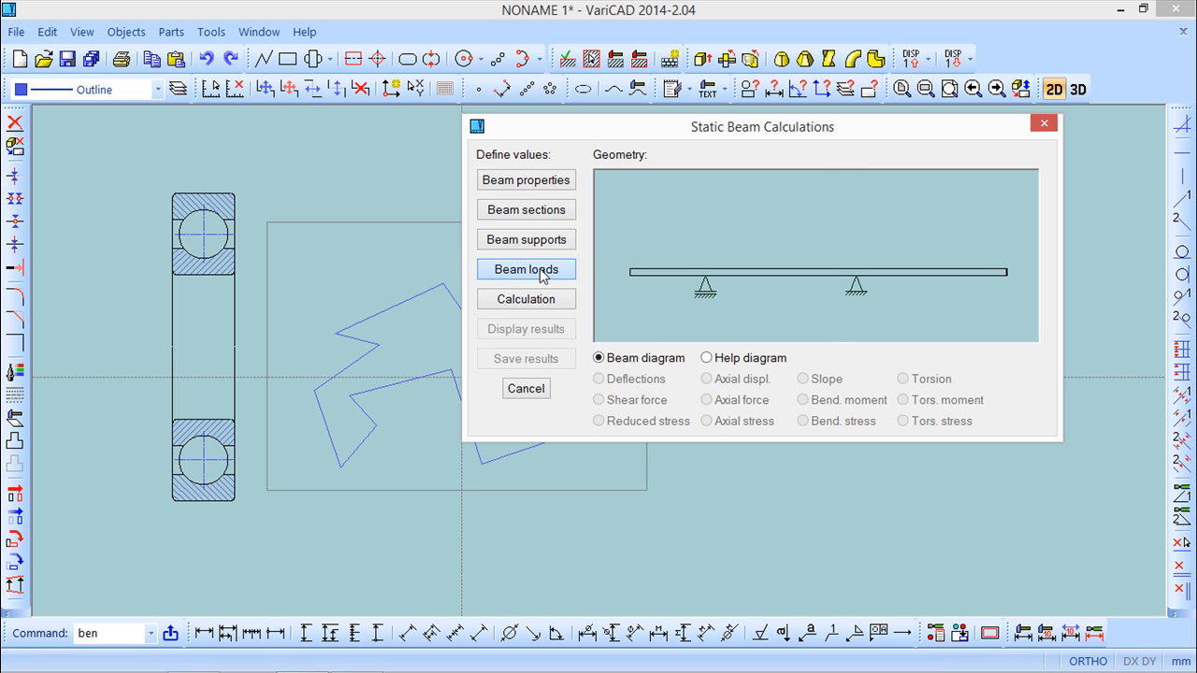
pyautogui.moveTo(583, 150); pyautogui.dragTo(207, 184)
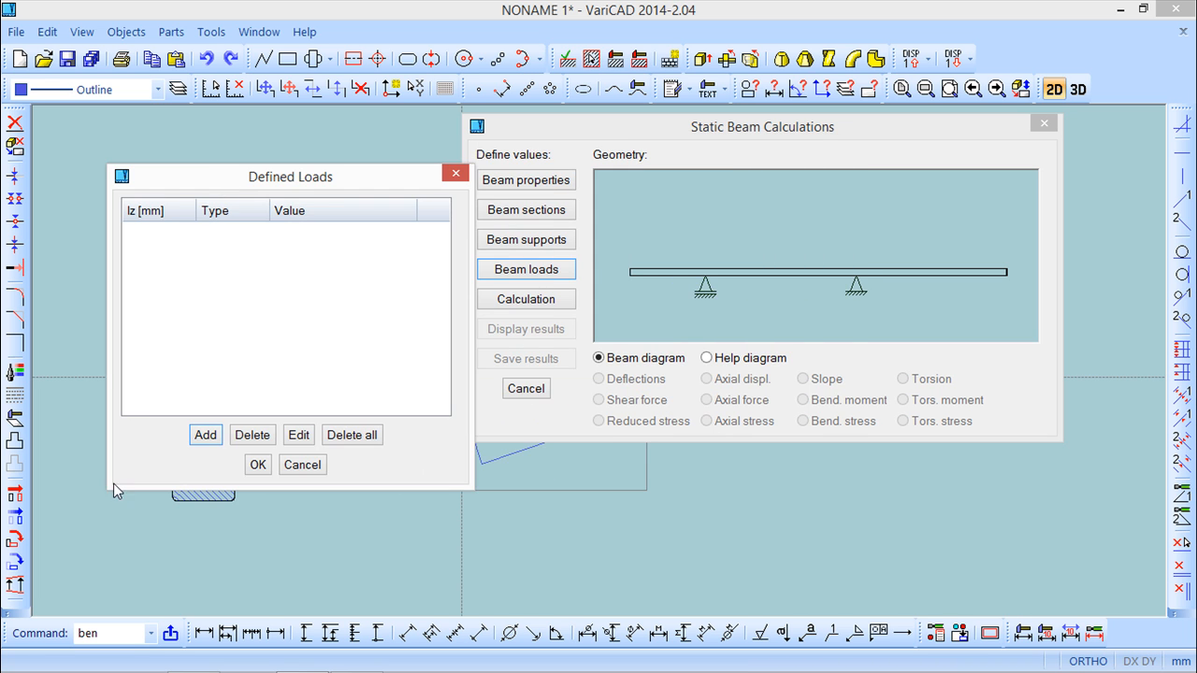
pyautogui.click(205, 435)
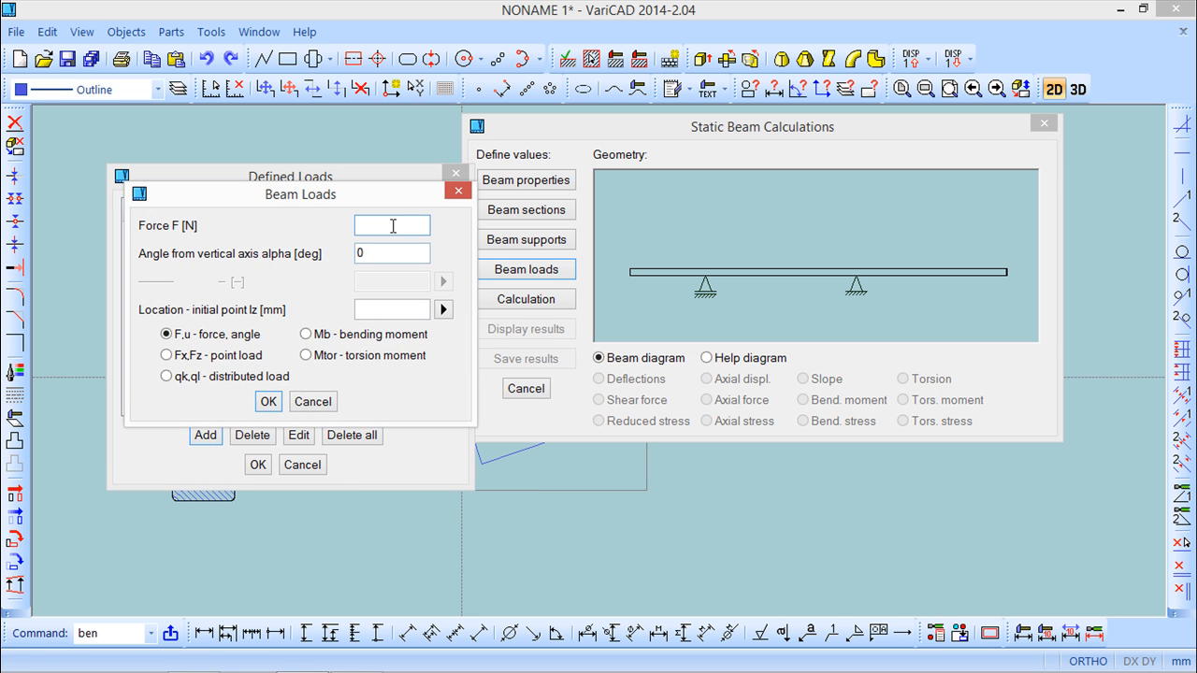
pyautogui.write('5000')
pyautogui.press('Tab')
pyautogui.write('30')
pyautogui.write('1500')
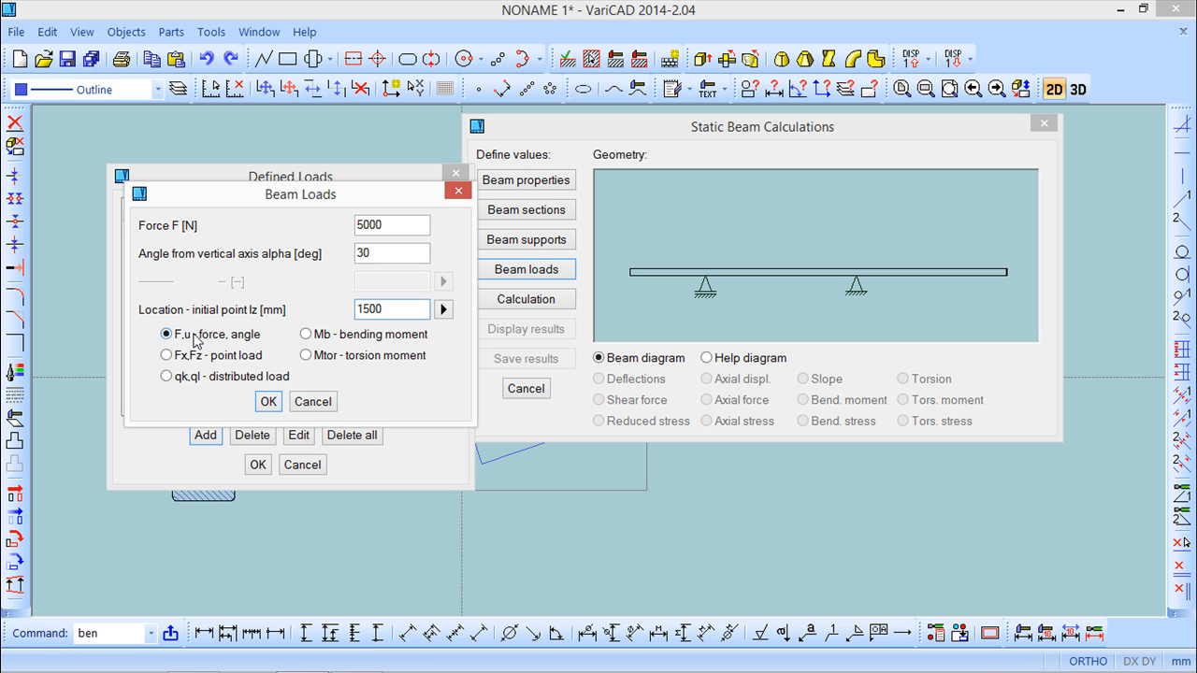
pyautogui.click(268, 401)
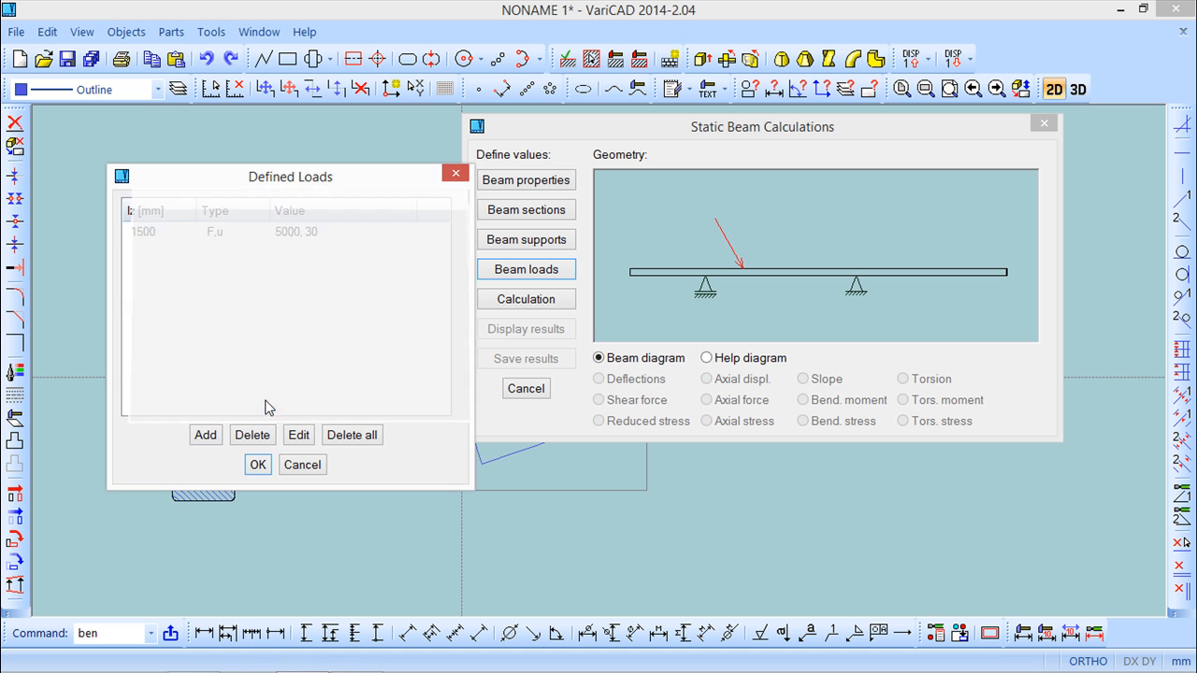
# Add a distributed load with constant 1000 N/m, linear 2000 N/m and directional vector 3000 mm, starting at 2000 mm.
pyautogui.click(204, 434)
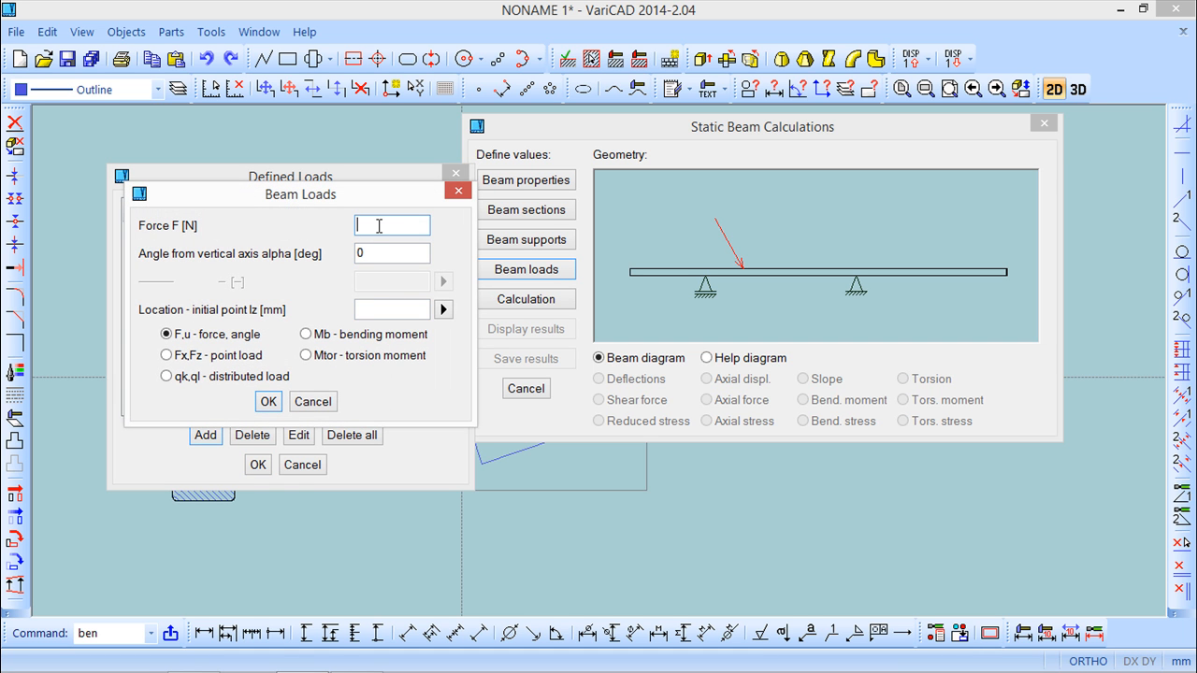
pyautogui.click(168, 376)
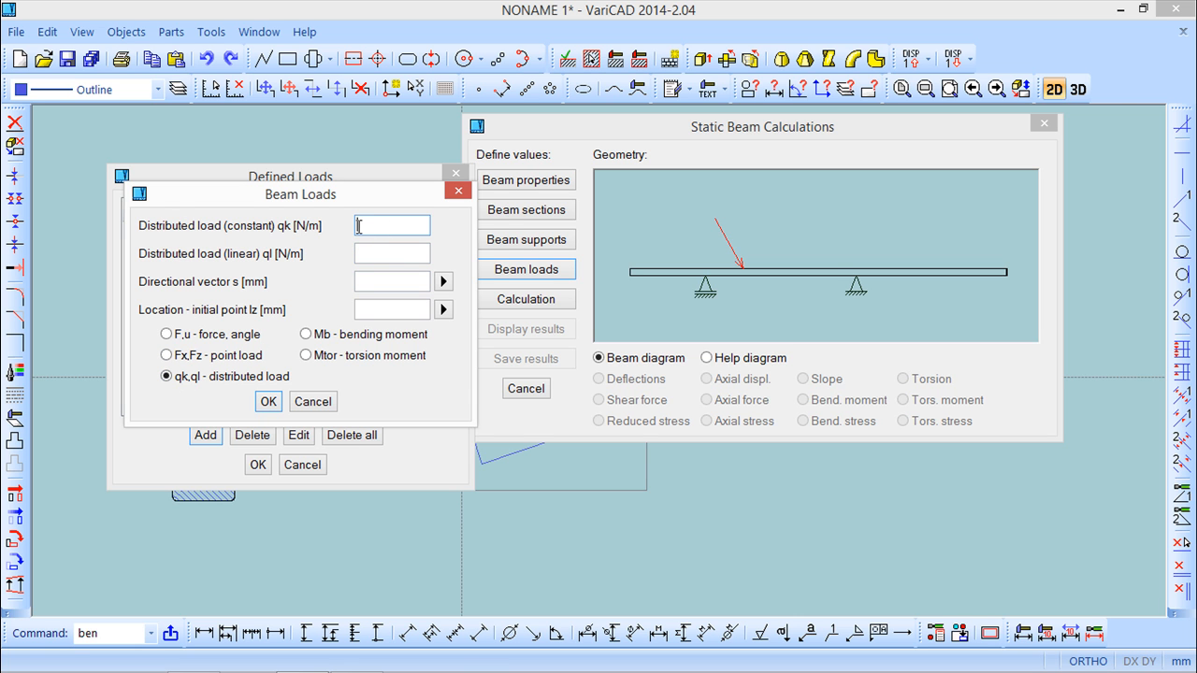
pyautogui.write('1000')
pyautogui.click(379, 253)
pyautogui.write('200')
pyautogui.click(378, 280)
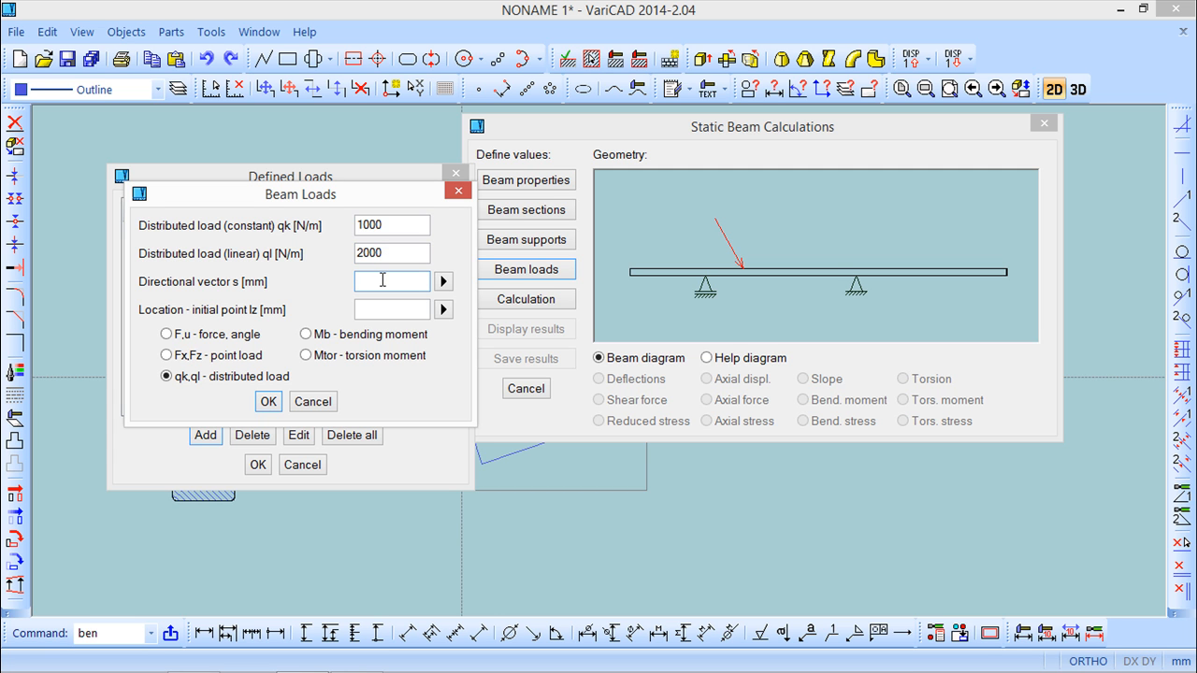
pyautogui.write('3000')
pyautogui.click(377, 310)
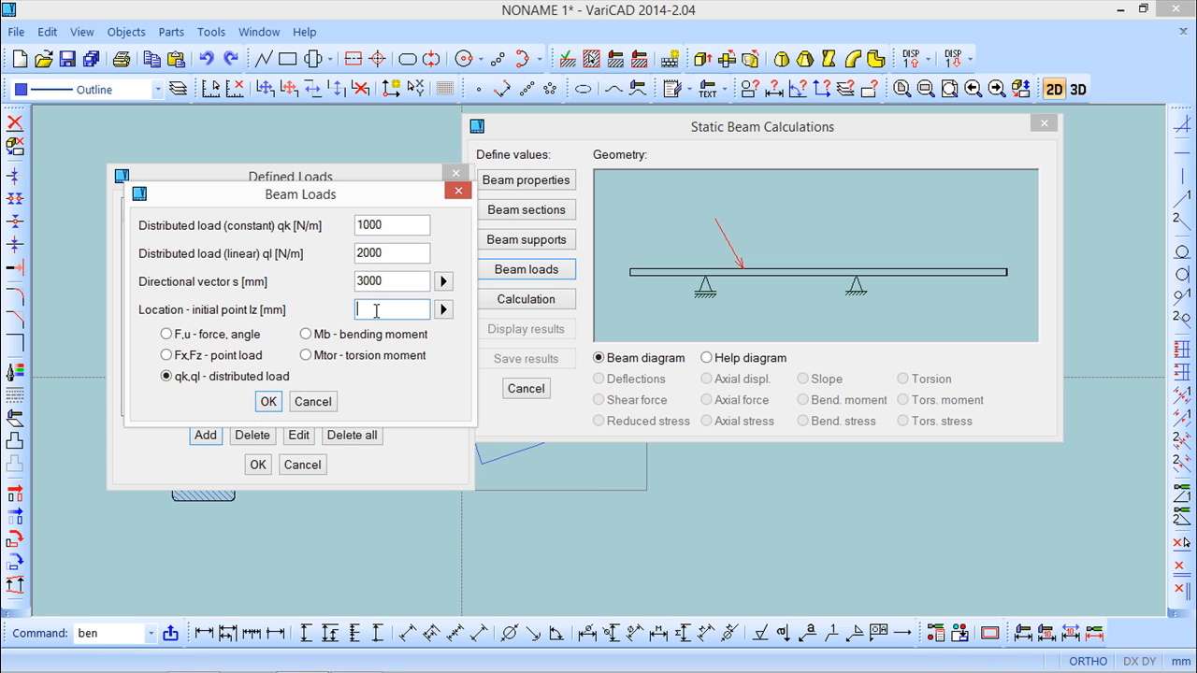
pyautogui.write('2000')
pyautogui.click(268, 402)
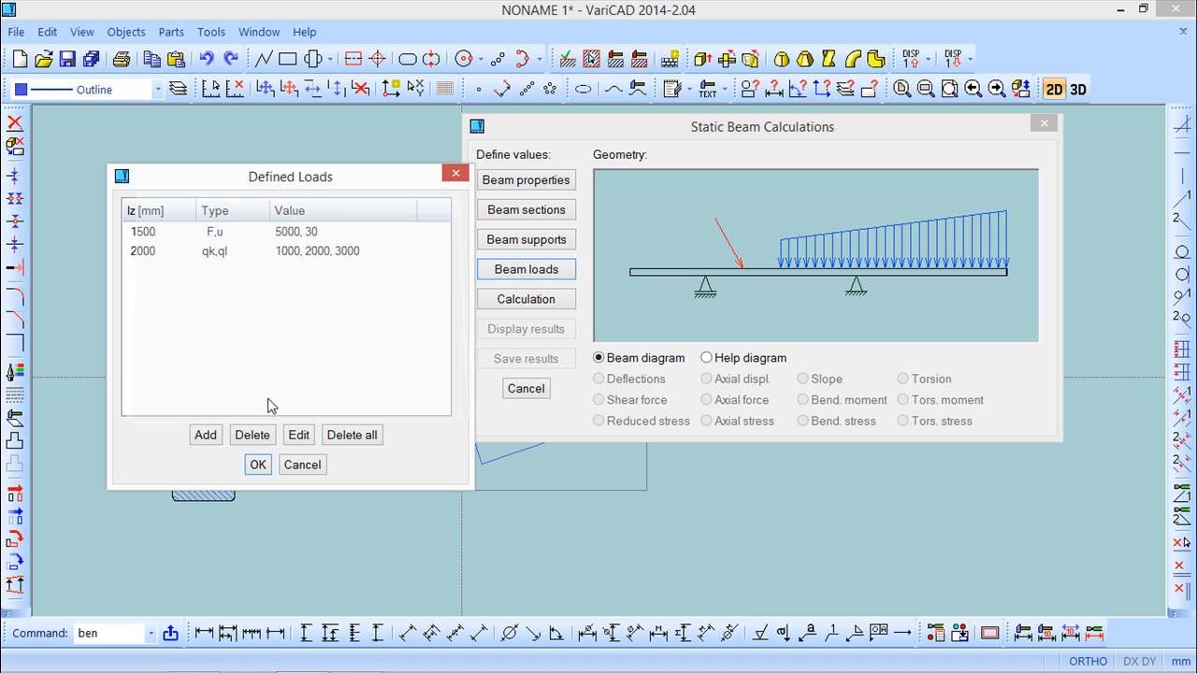
# Add a torsion moment load of 1500 Nm located at 4000 mm on the beam.
pyautogui.click(226, 436)
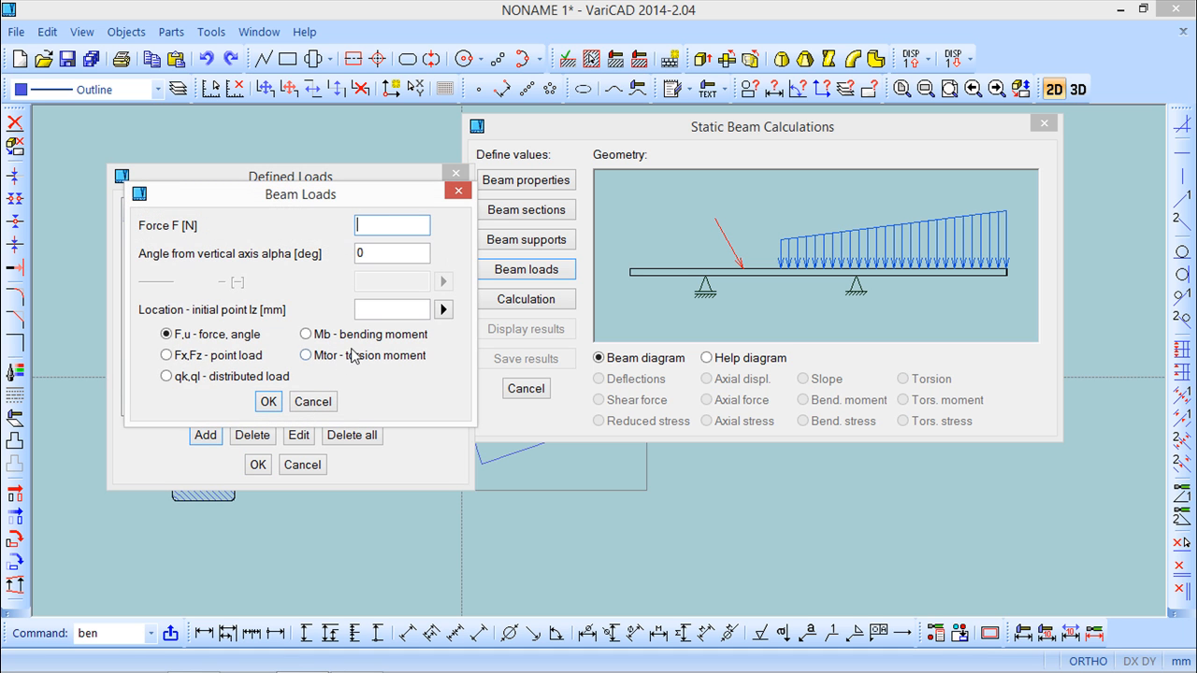
pyautogui.click(308, 357)
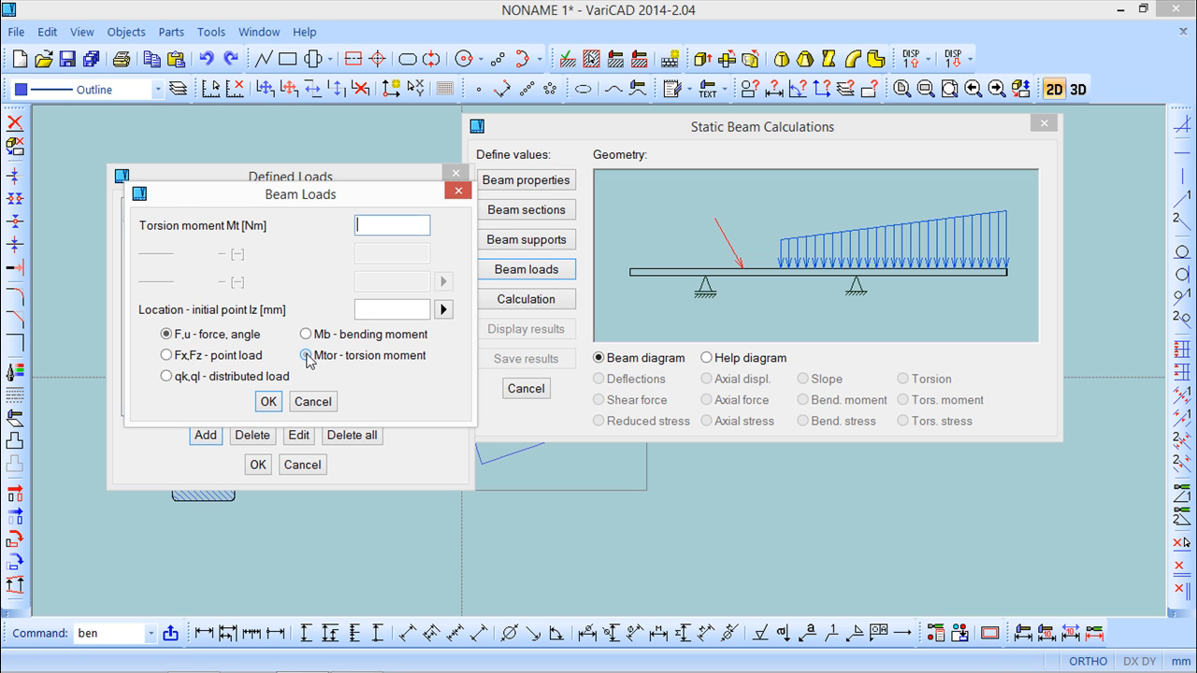
pyautogui.write('1500')
pyautogui.click(374, 309)
pyautogui.write('400')
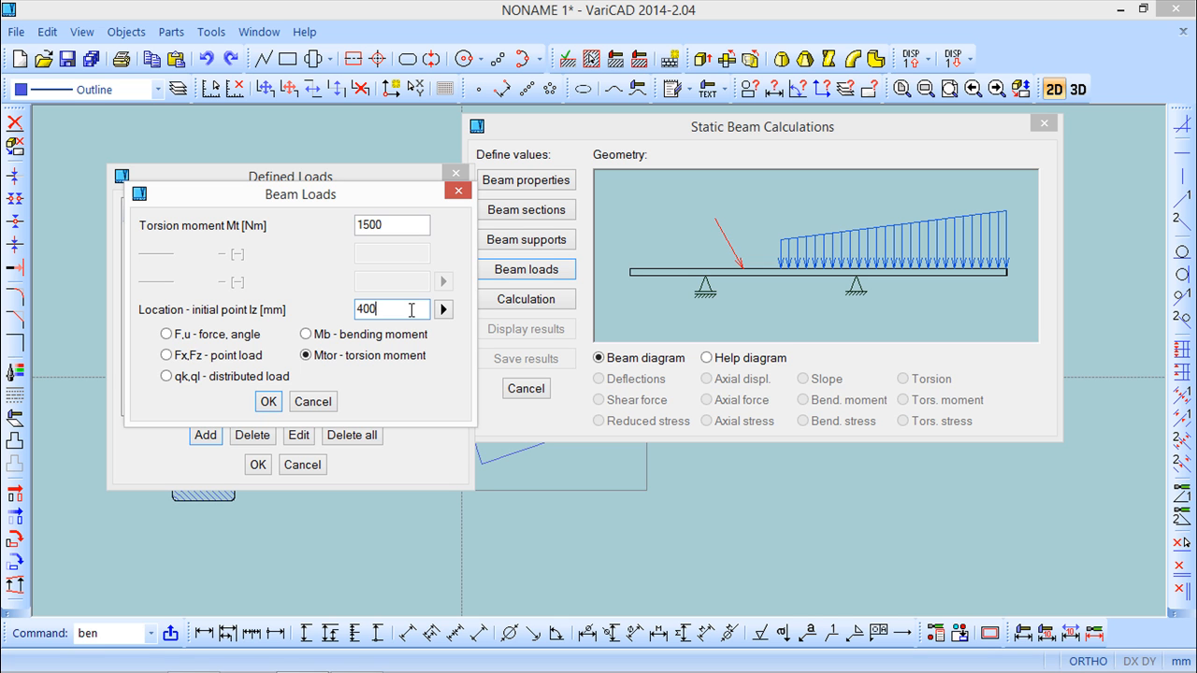
pyautogui.write('0')
pyautogui.click(269, 401)
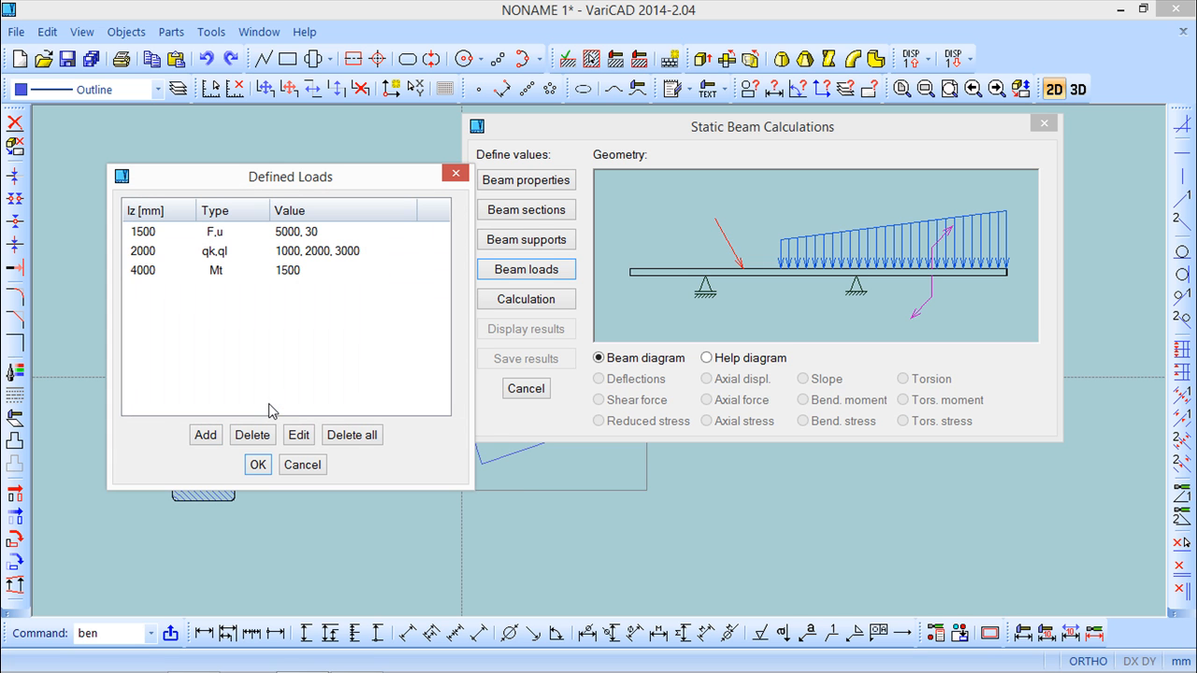
# Accept the defined loads and try to run the beam calculation.
pyautogui.click(258, 465)
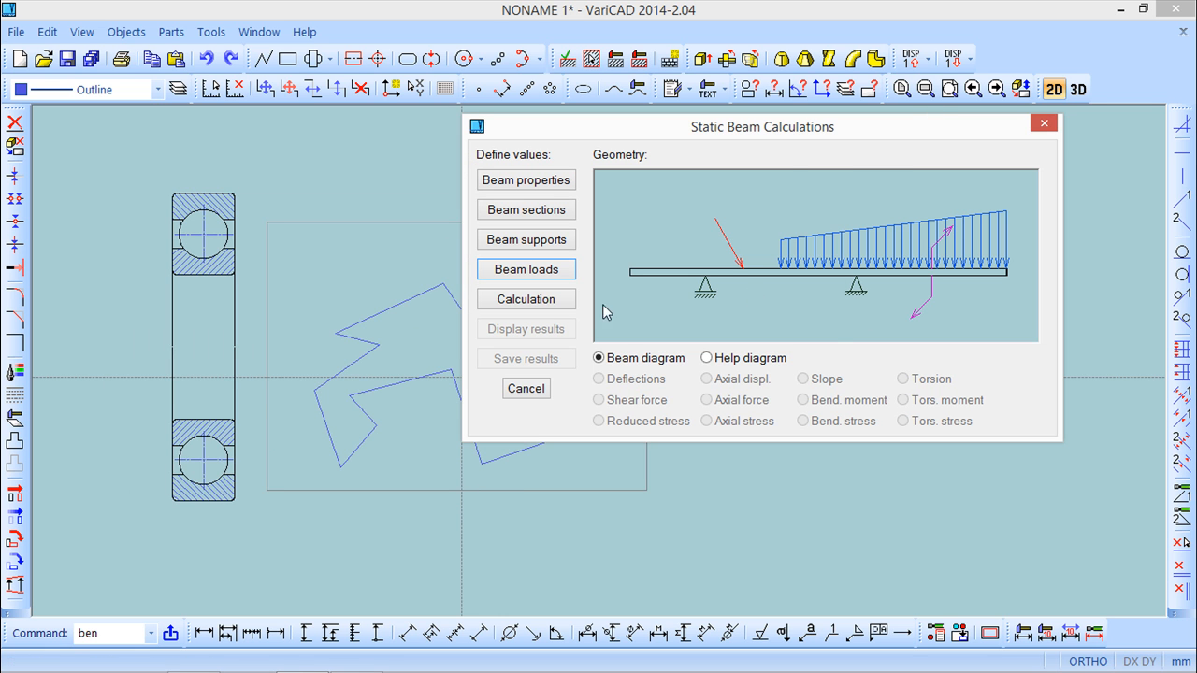
pyautogui.click(535, 301)
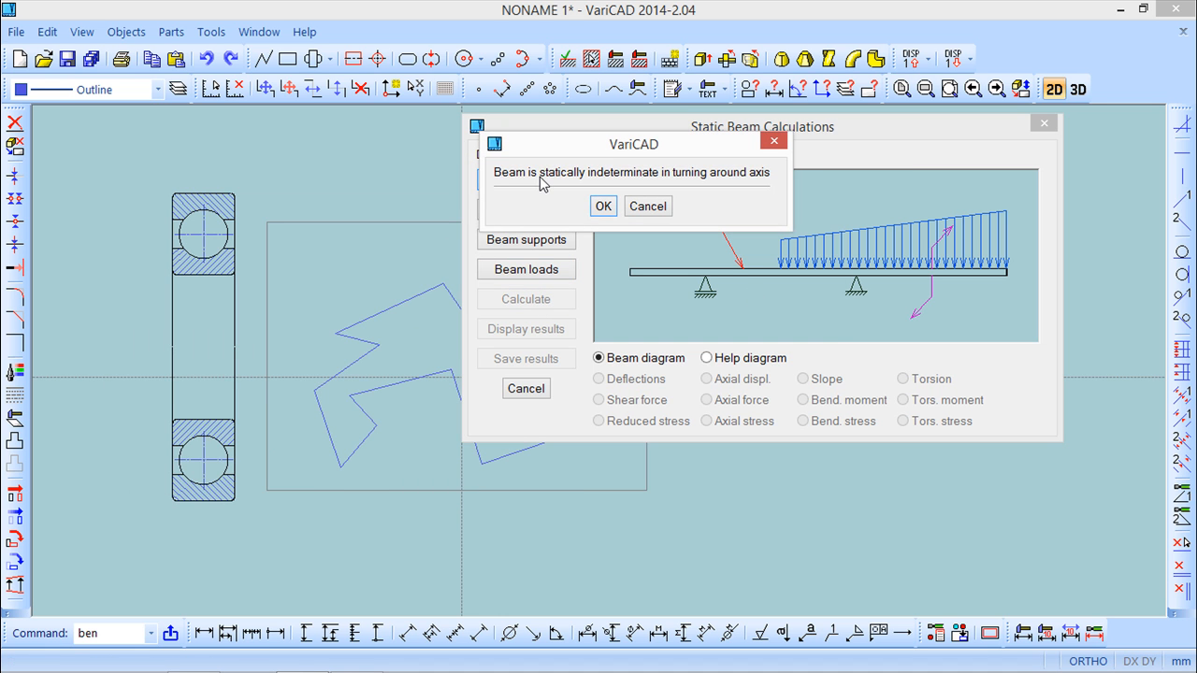
pyautogui.click(604, 206)
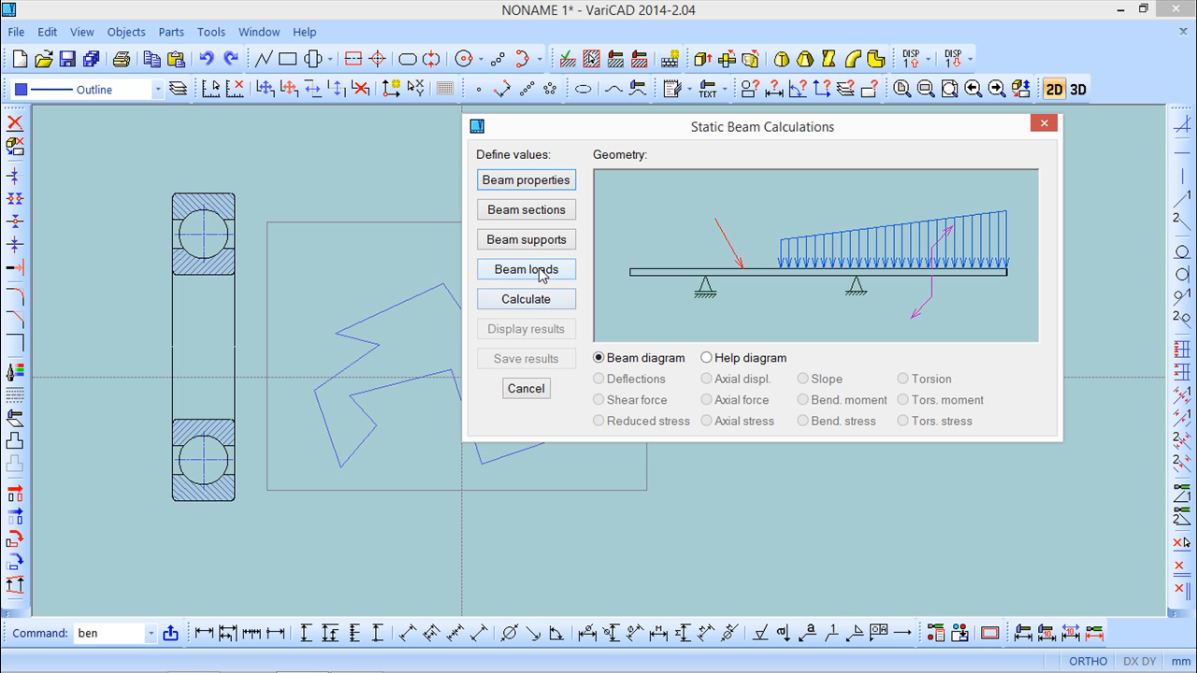
pyautogui.click(513, 303)
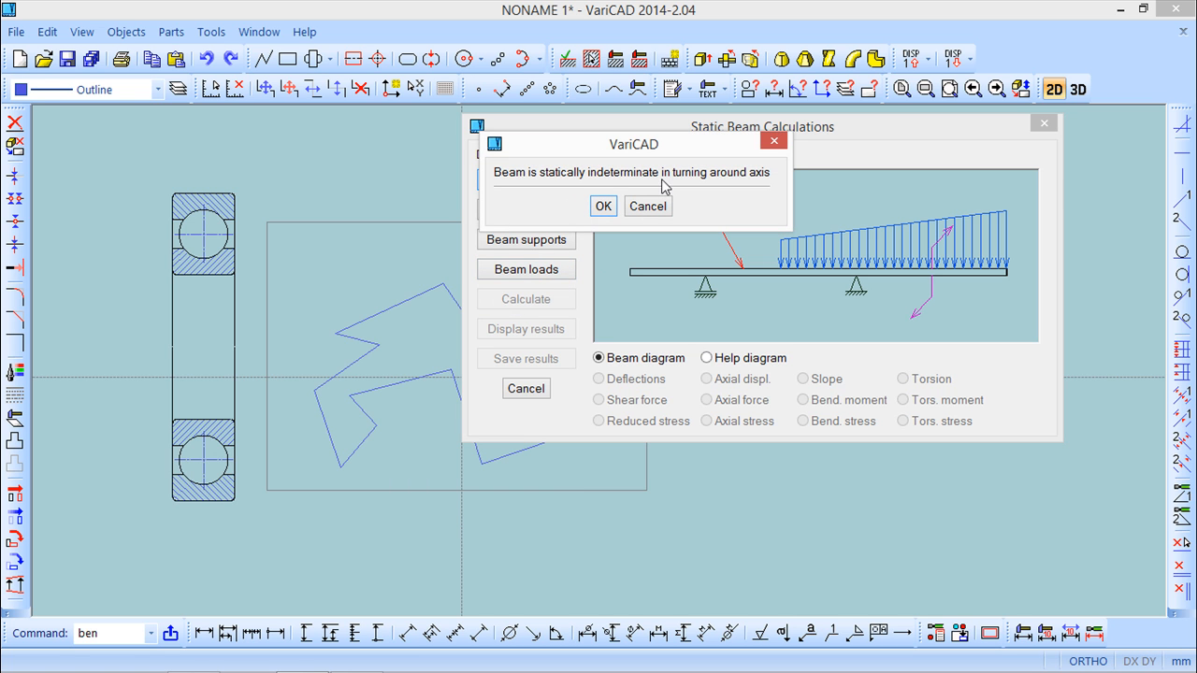
pyautogui.click(604, 207)
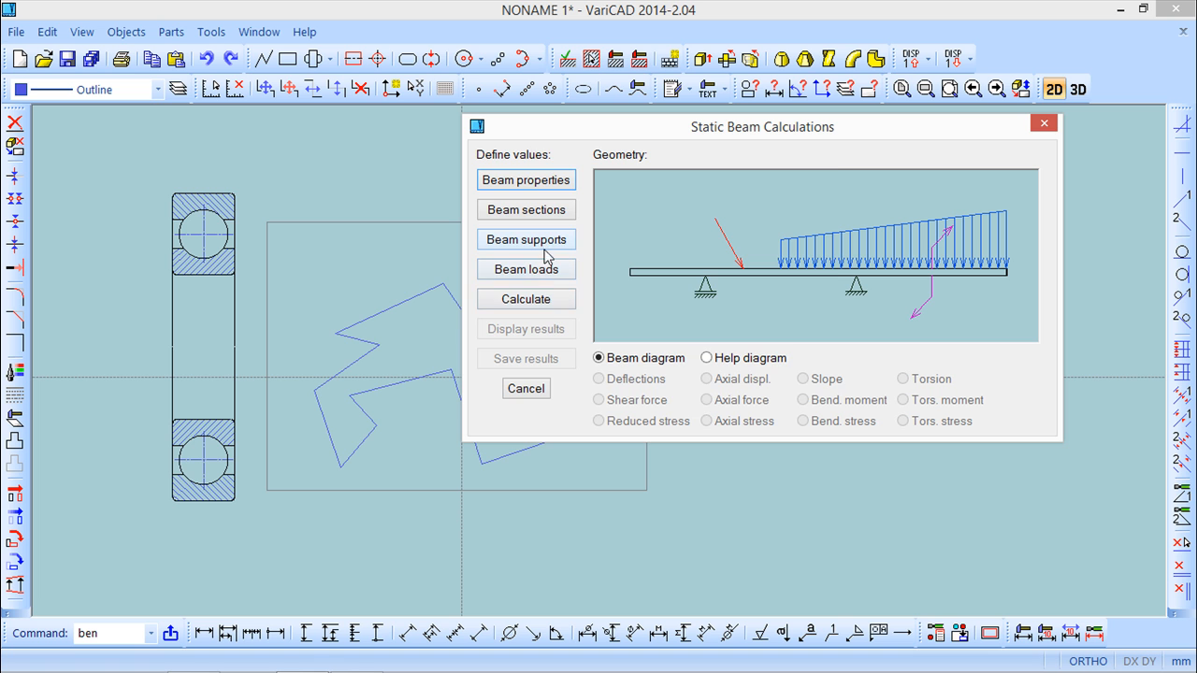
# Delete the torsion moment from the beam loads and run the calculation again.
pyautogui.click(545, 271)
pyautogui.click(580, 241)
pyautogui.click(624, 402)
pyautogui.click(633, 432)
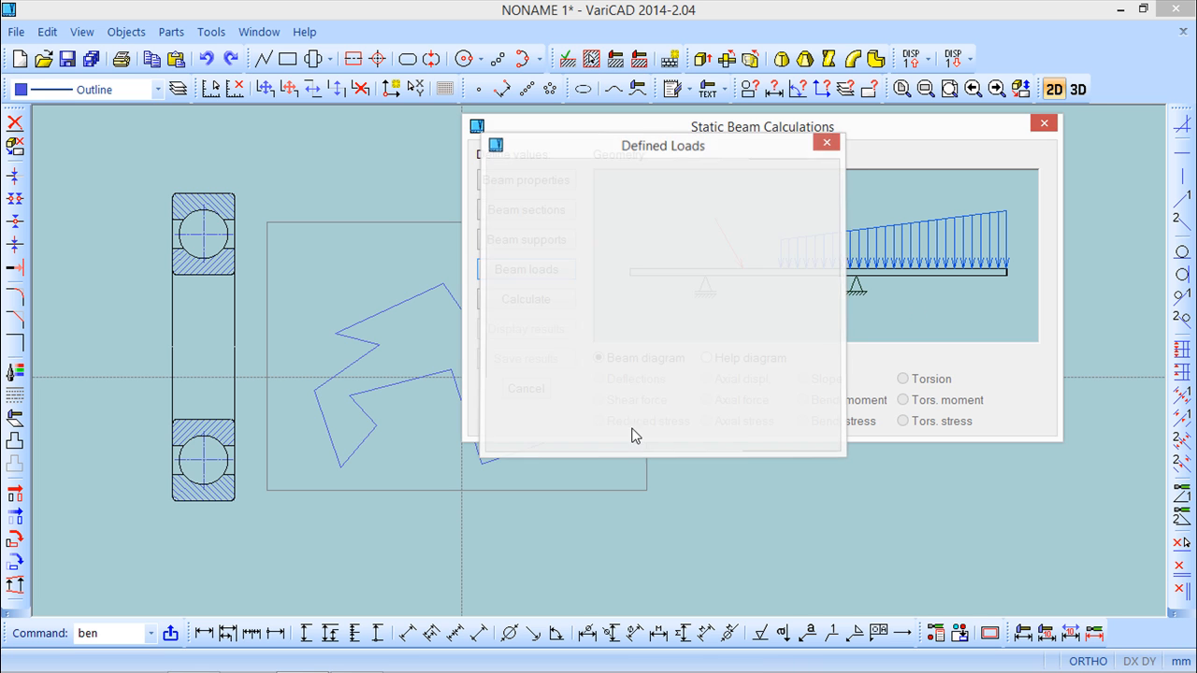
pyautogui.click(527, 301)
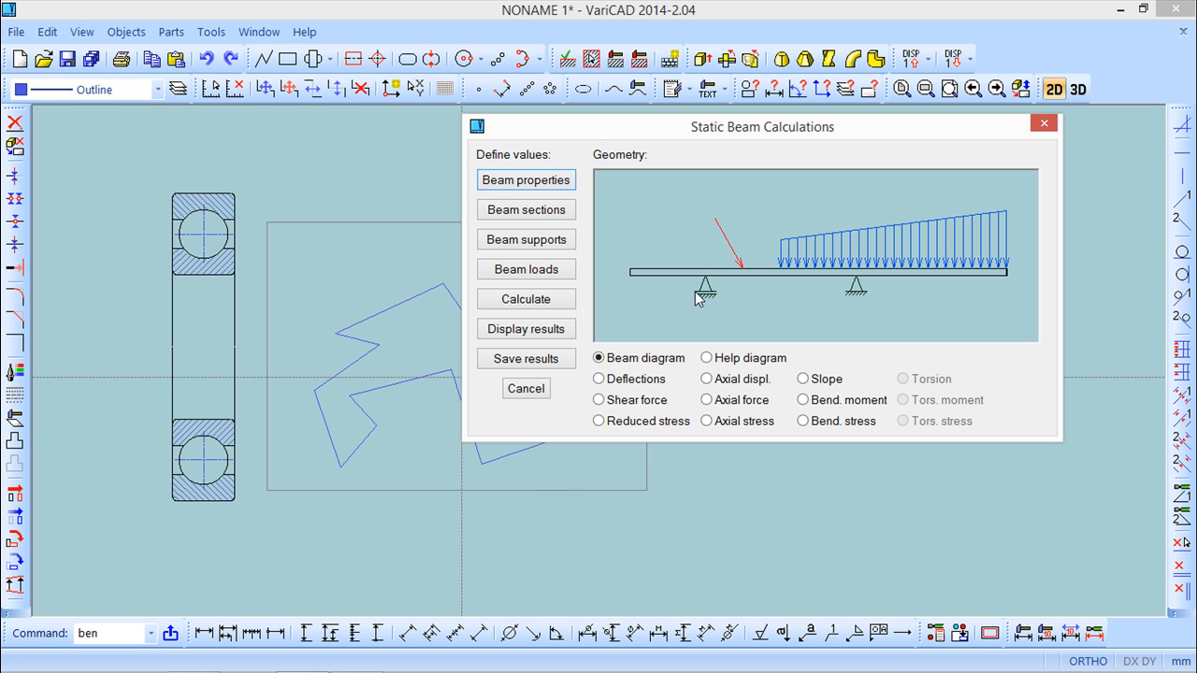
# Display the calculated results and examine the reactions at the beam supports.
pyautogui.click(541, 335)
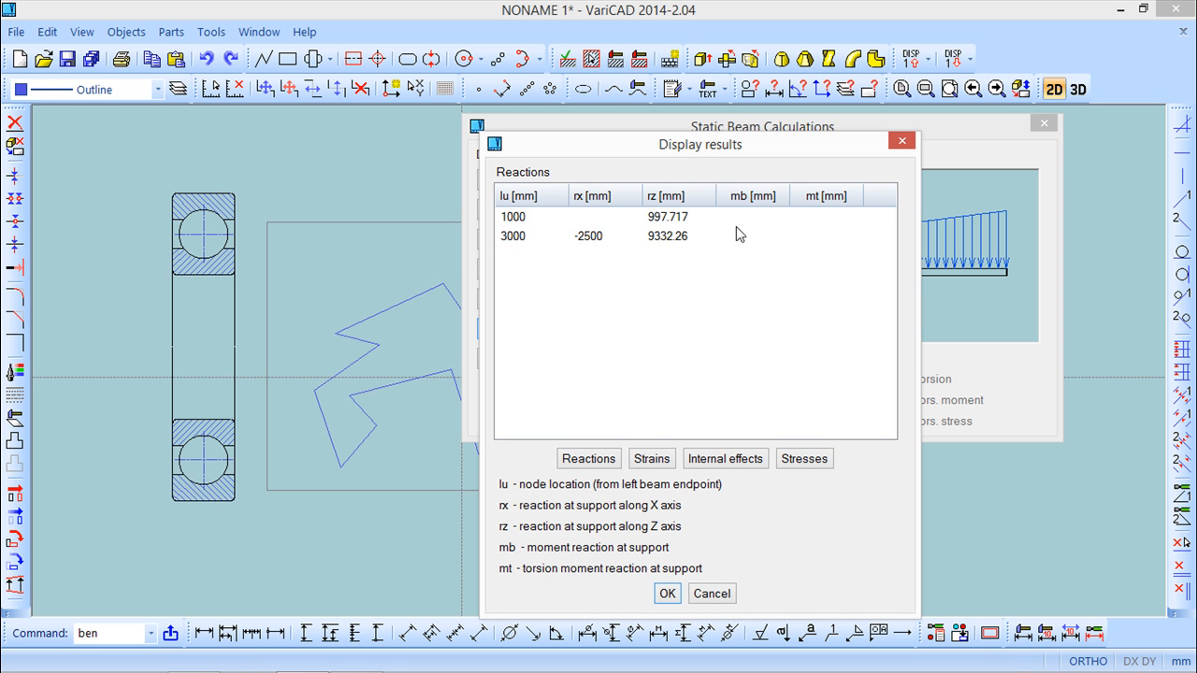
pyautogui.click(603, 455)
pyautogui.moveTo(766, 144); pyautogui.dragTo(810, 85)
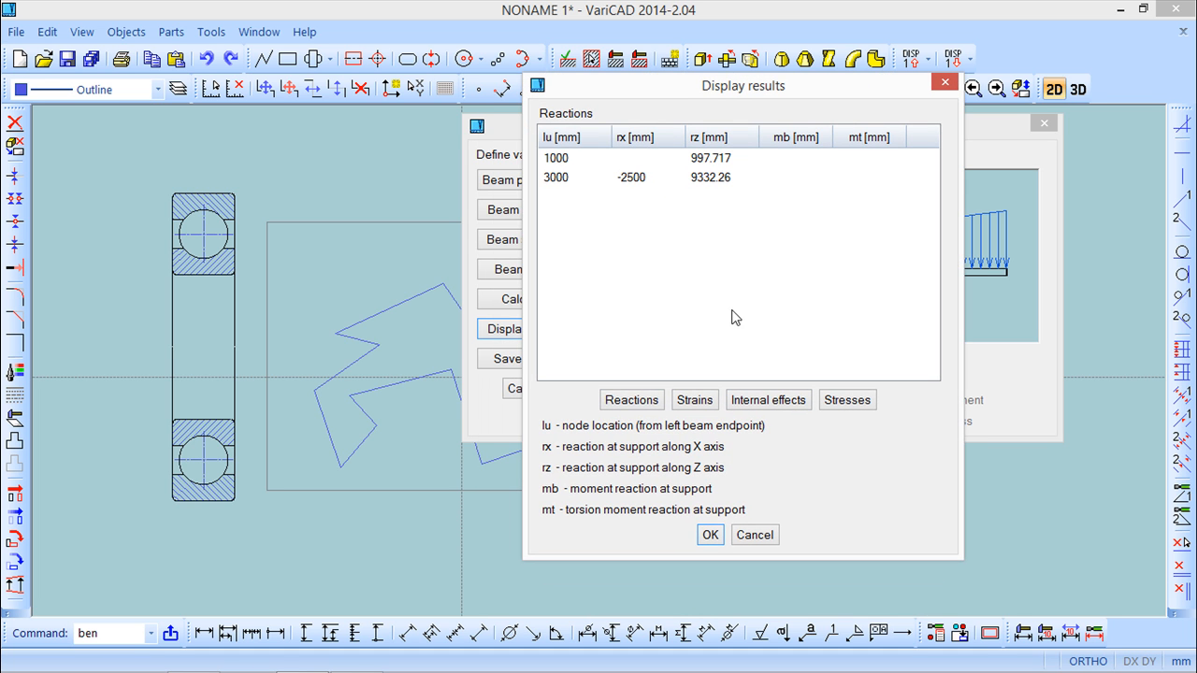
# Examine the beam's strains, internal effects and stresses result tables along its length, and close the results.
pyautogui.click(701, 402)
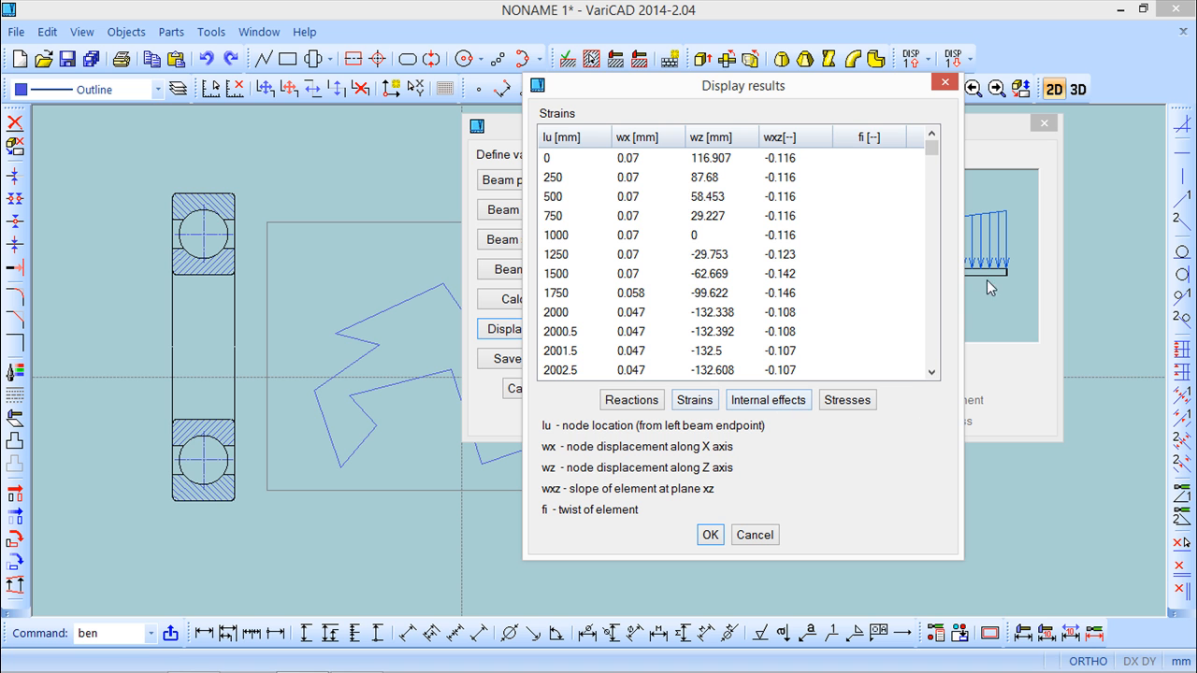
pyautogui.moveTo(933, 151); pyautogui.dragTo(936, 376)
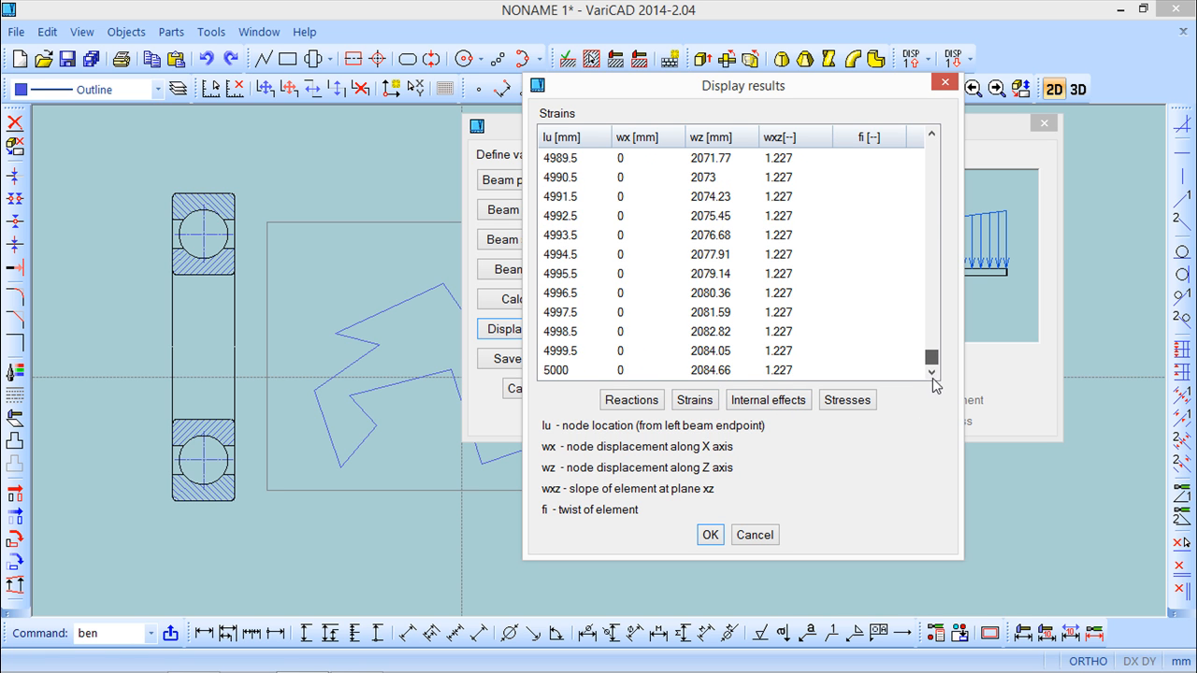
pyautogui.click(766, 402)
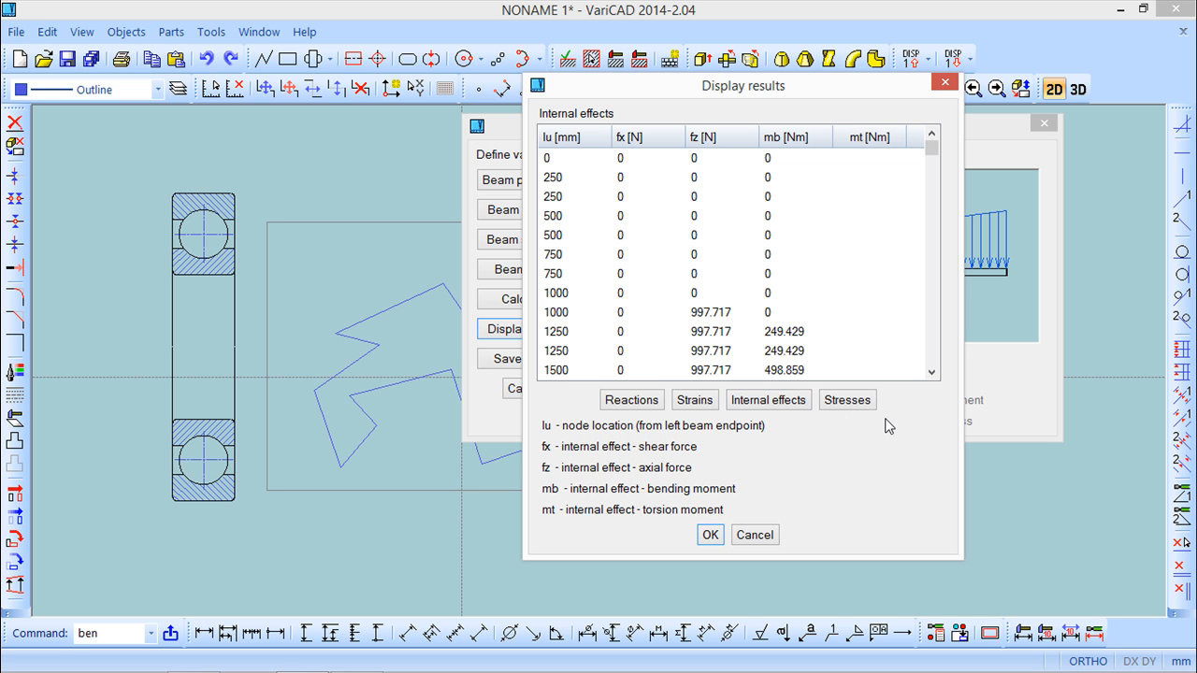
pyautogui.moveTo(934, 149); pyautogui.dragTo(933, 368)
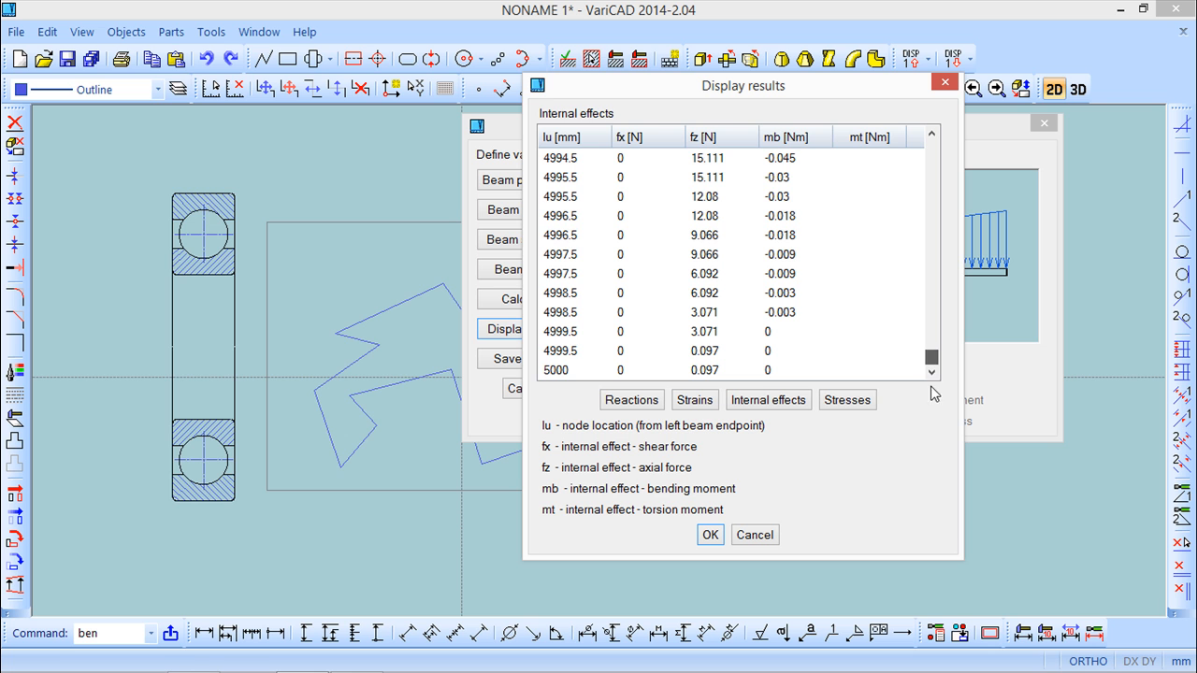
pyautogui.click(853, 404)
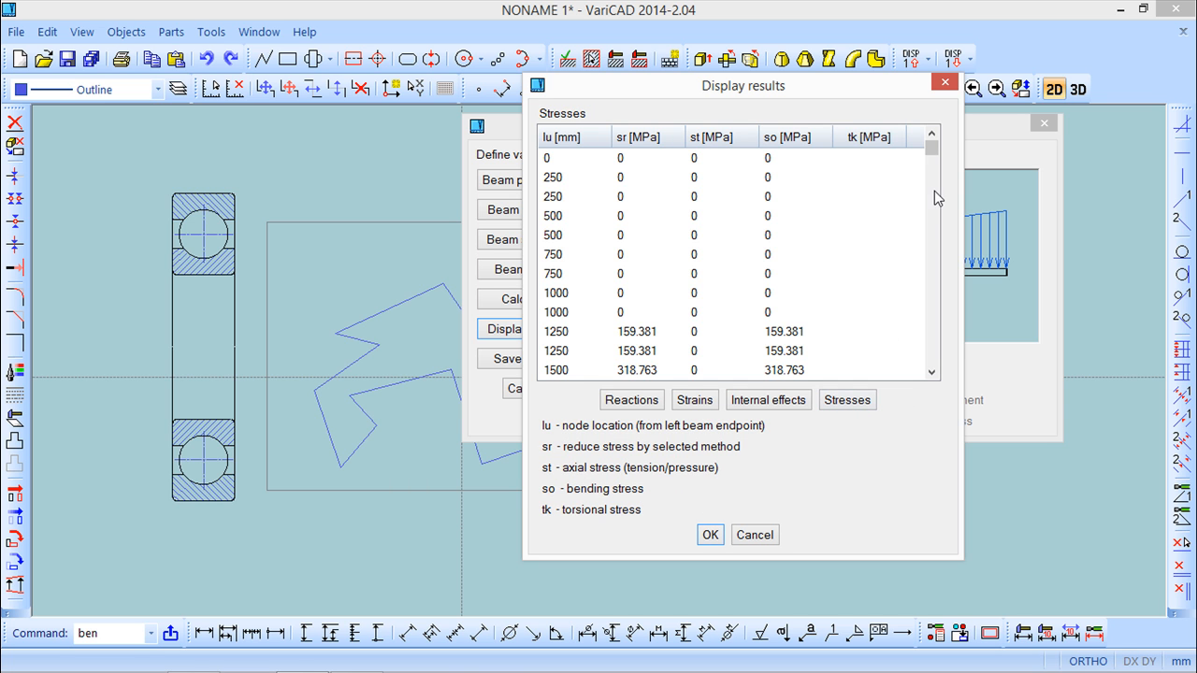
pyautogui.moveTo(932, 149); pyautogui.dragTo(925, 245)
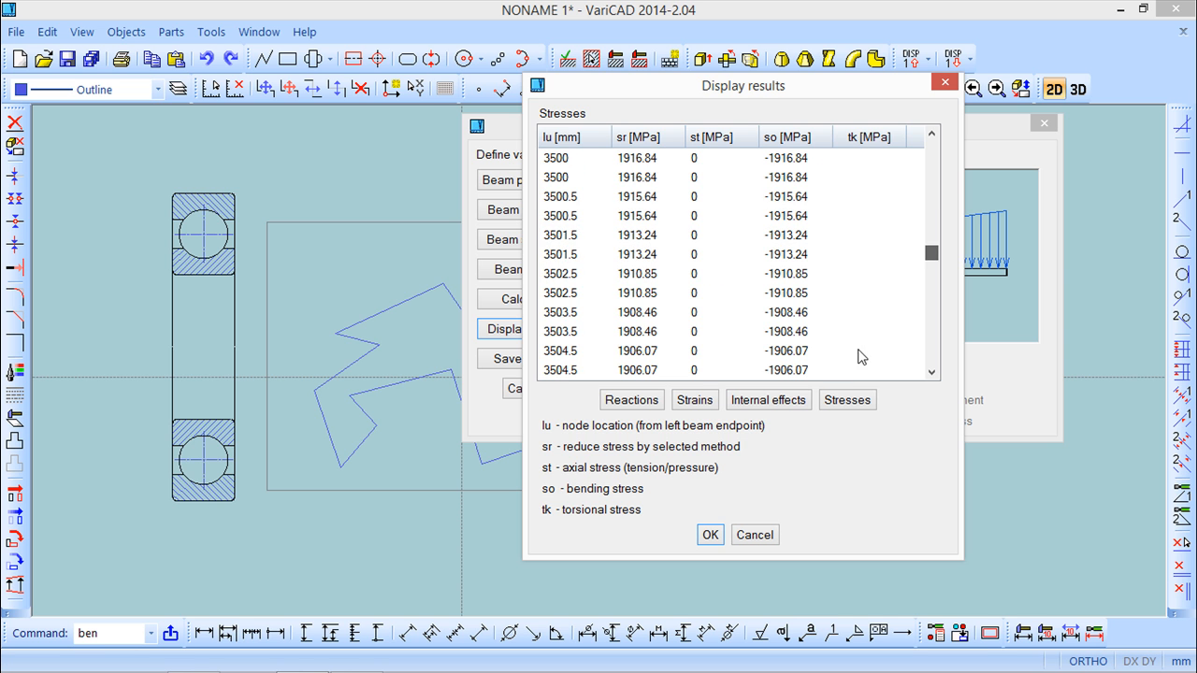
pyautogui.click(711, 534)
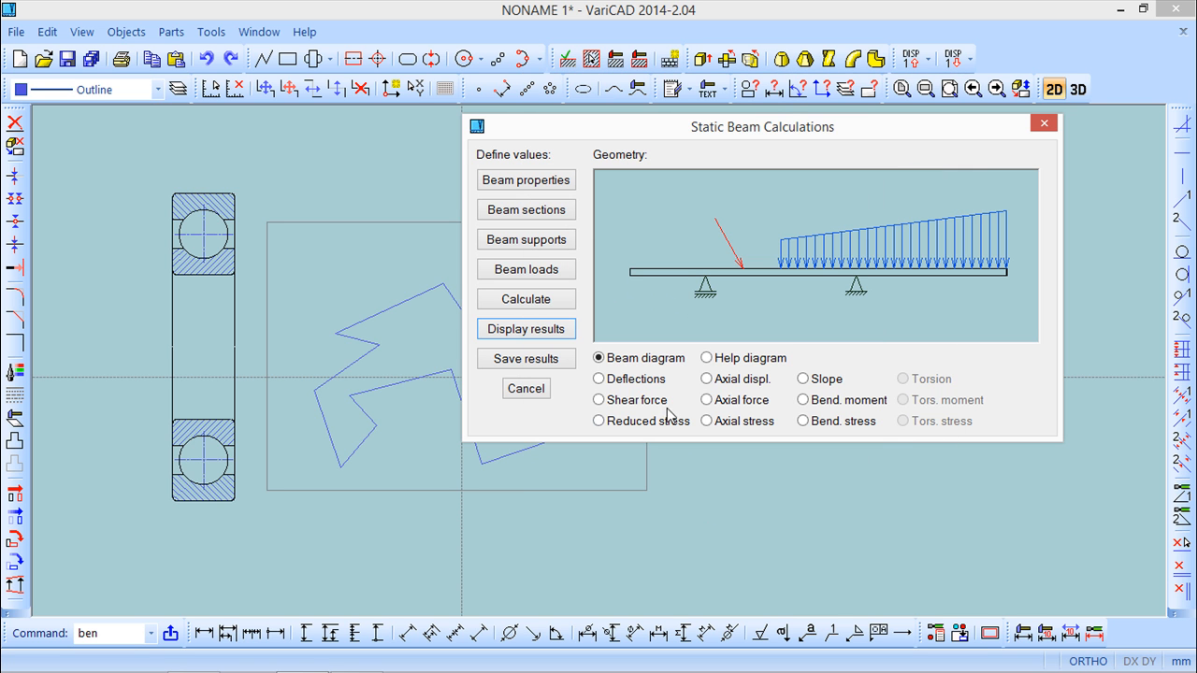
# Review the beam diagrams for deflections, shear force, reduced stress, axial displacement, axial force, axial stress, slope, bending moment and bending stress.
pyautogui.click(599, 379)
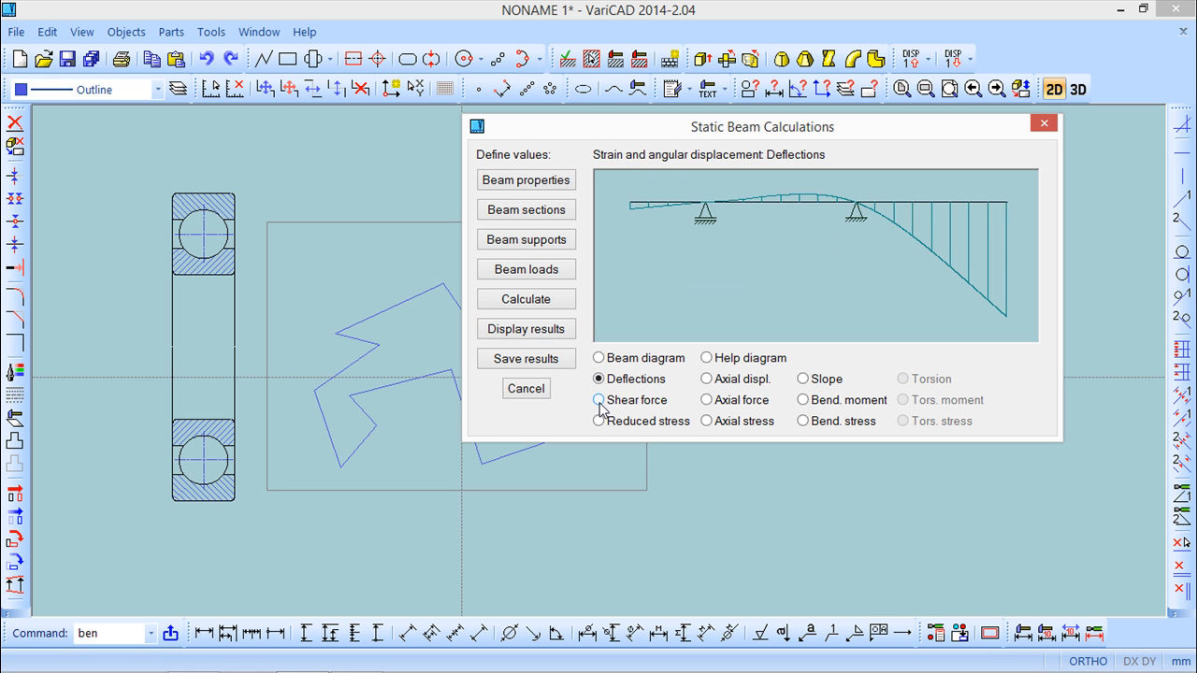
pyautogui.click(599, 401)
pyautogui.click(601, 422)
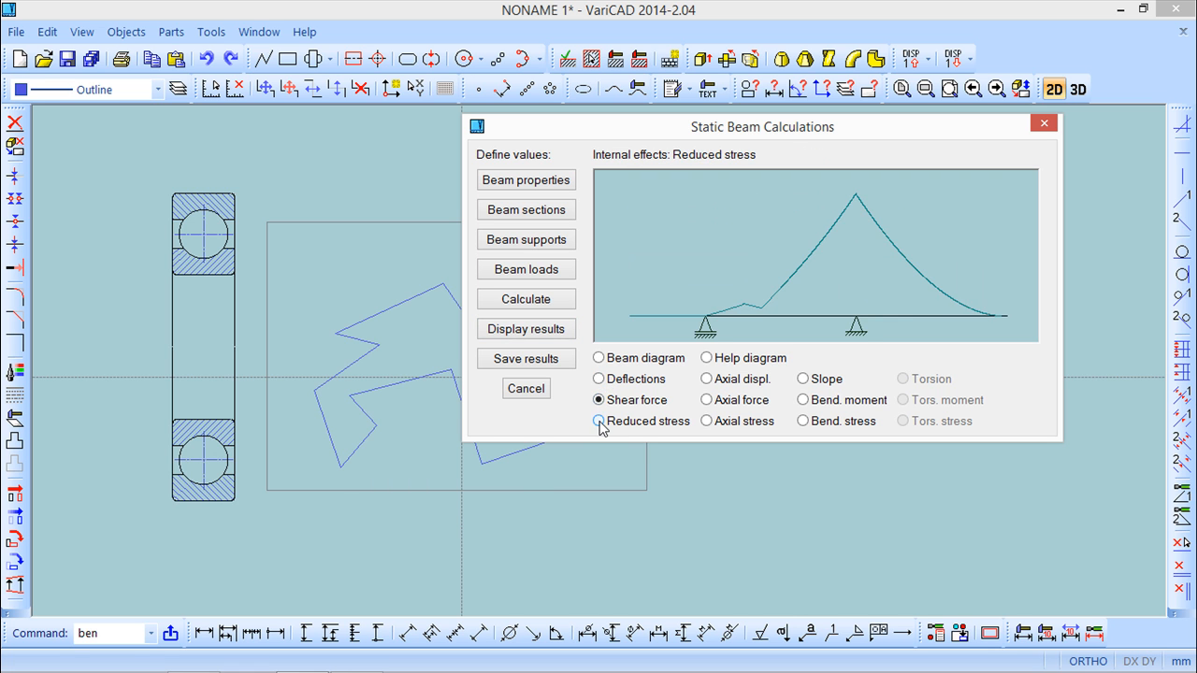
pyautogui.click(713, 380)
pyautogui.click(708, 400)
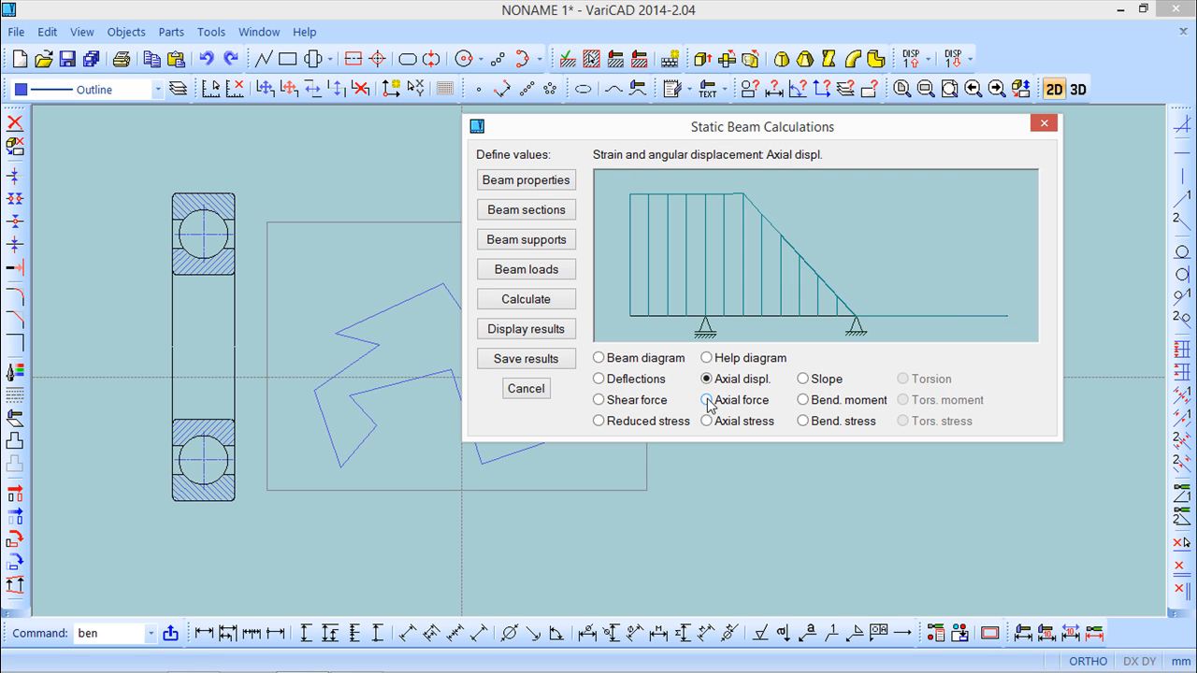
pyautogui.click(708, 421)
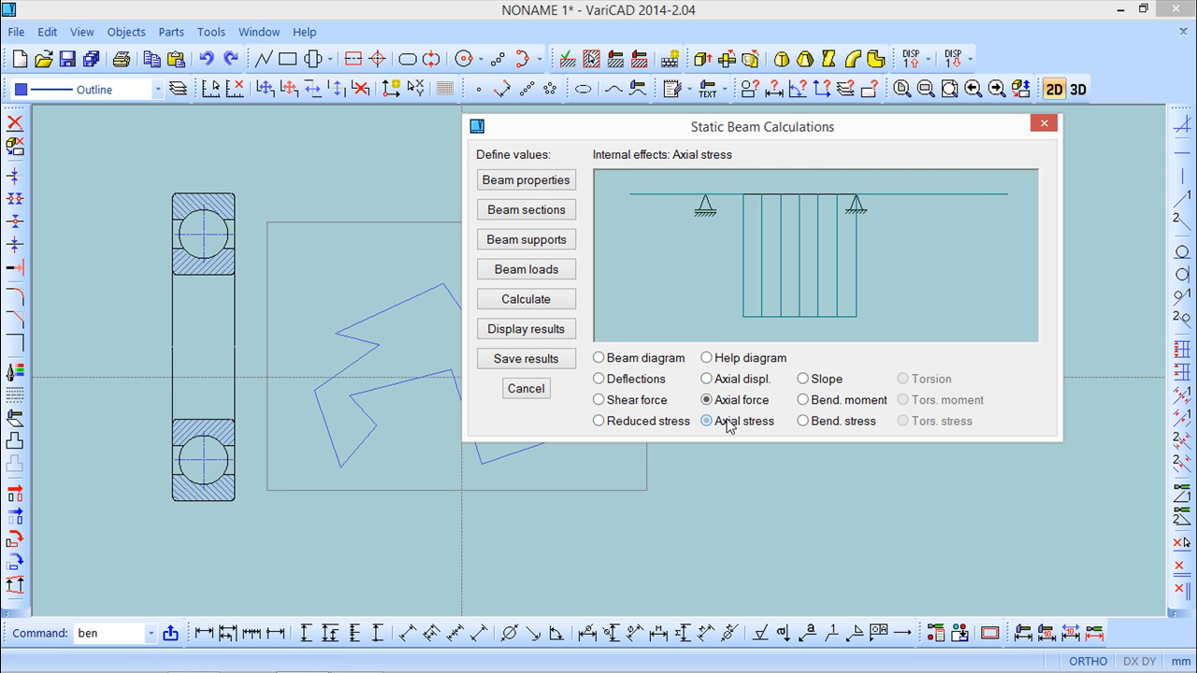
pyautogui.click(802, 379)
pyautogui.click(802, 400)
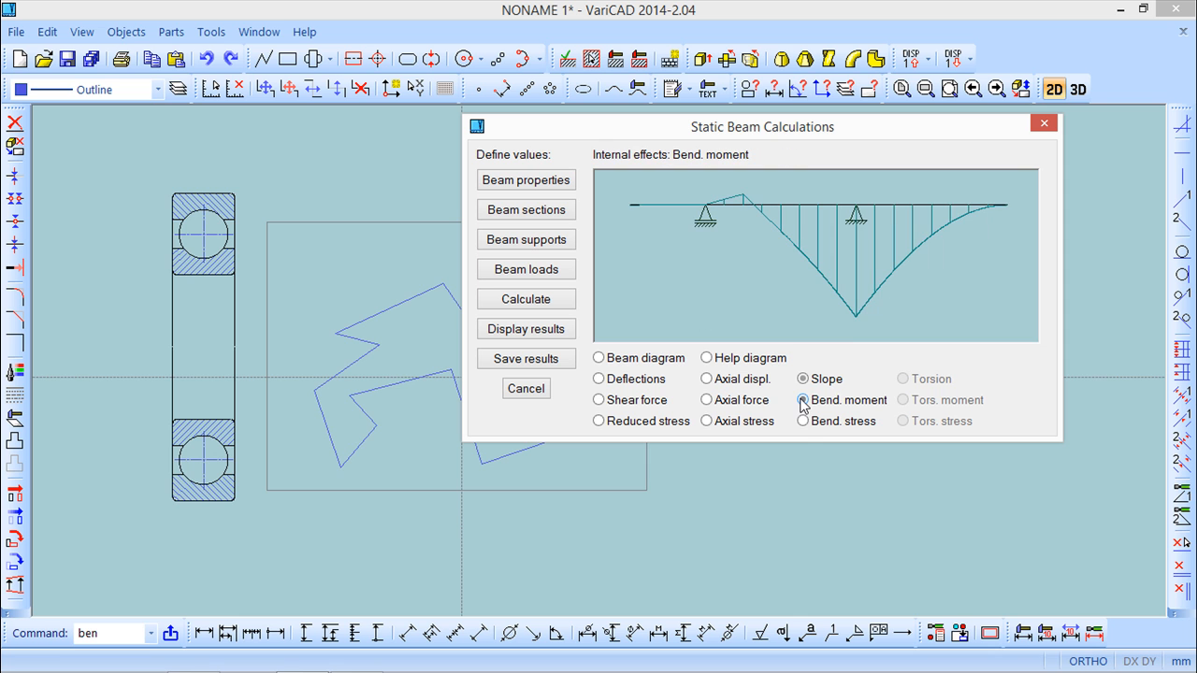
pyautogui.click(804, 422)
# View the options for saving the calculation results without saving a file, and finish the static beam calculation.
pyautogui.click(529, 359)
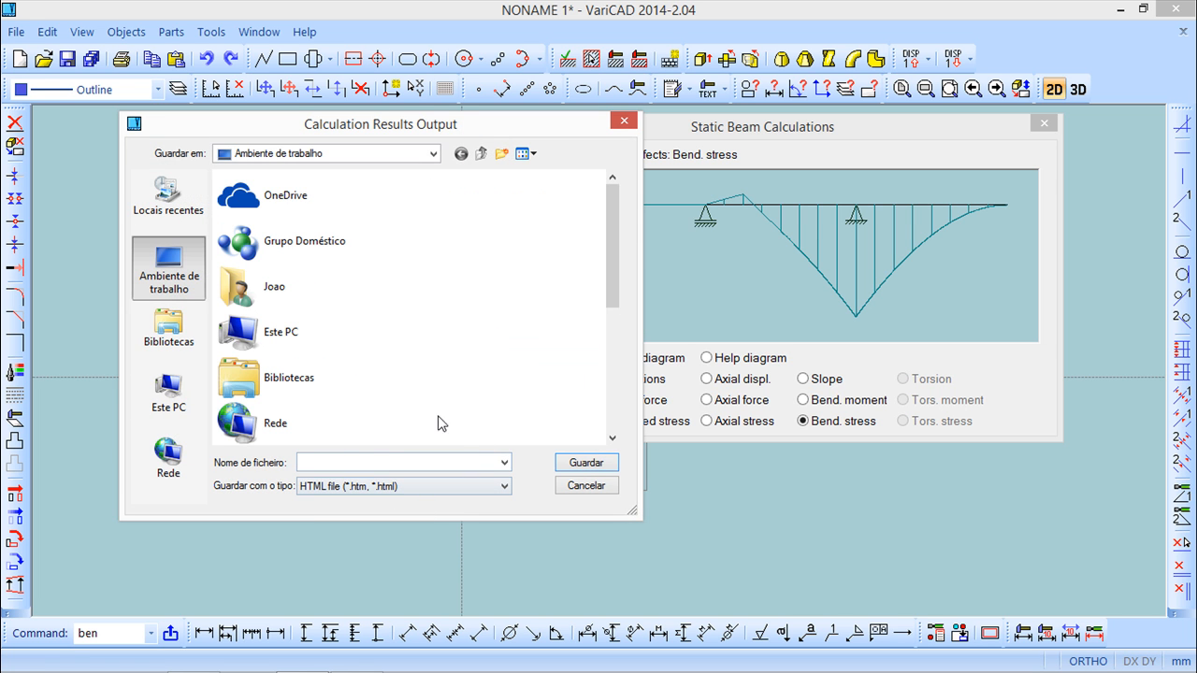
pyautogui.click(587, 486)
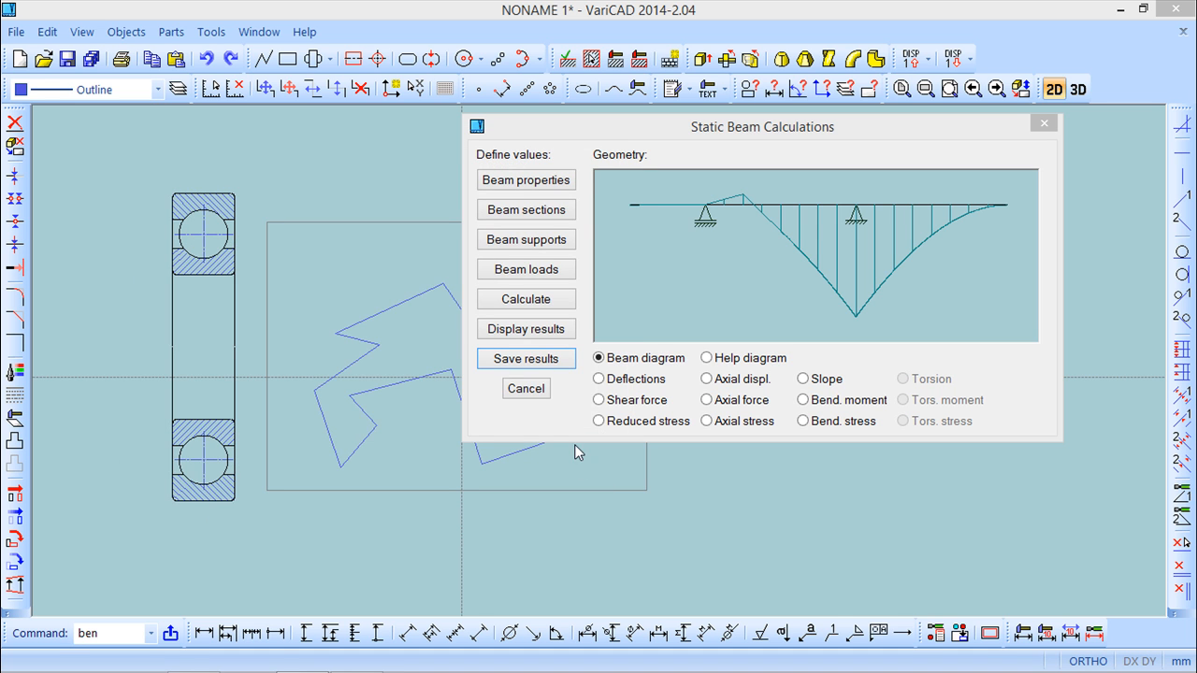
pyautogui.click(529, 389)
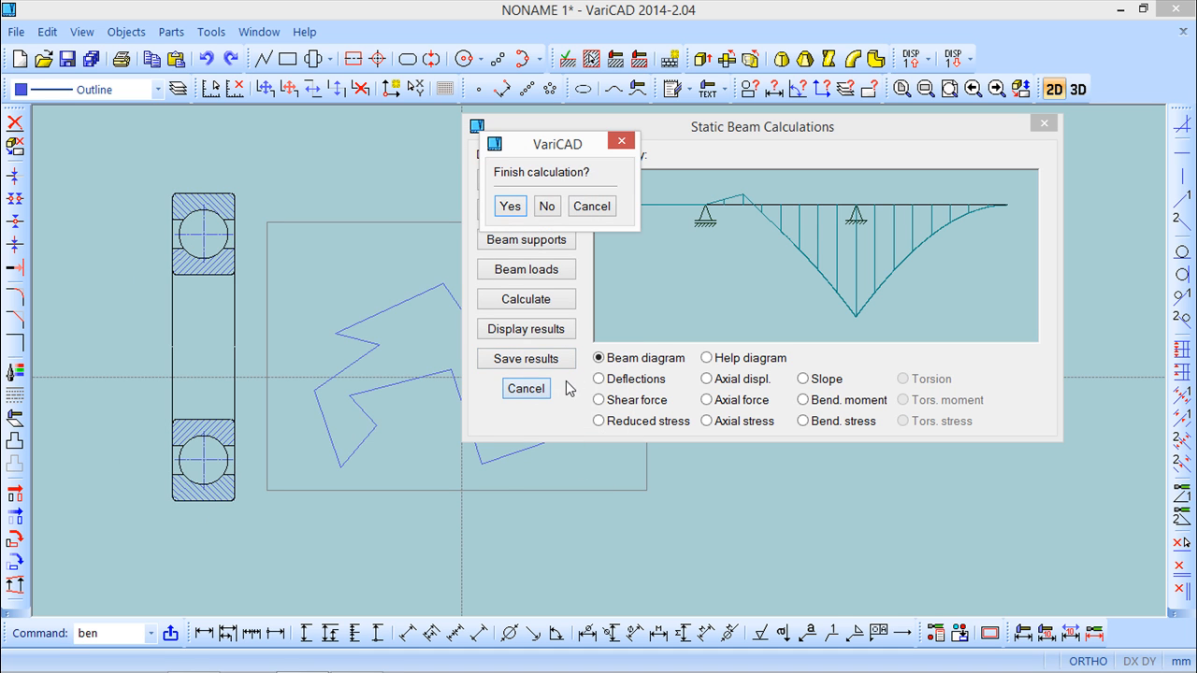
pyautogui.click(511, 205)
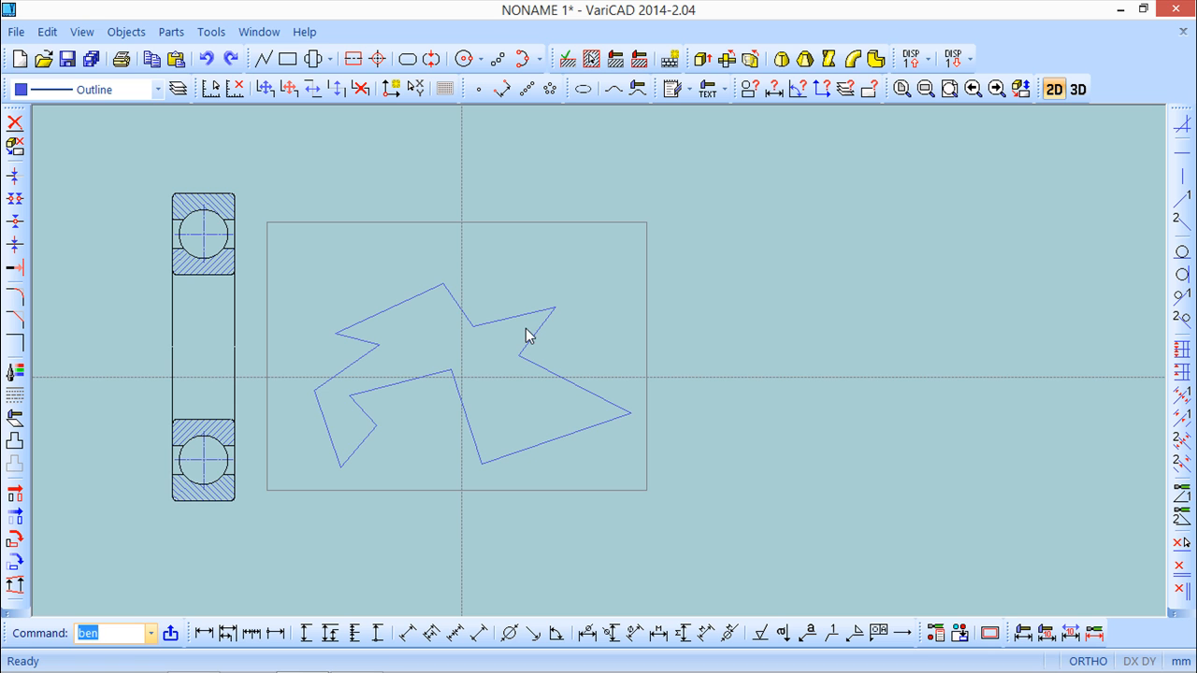